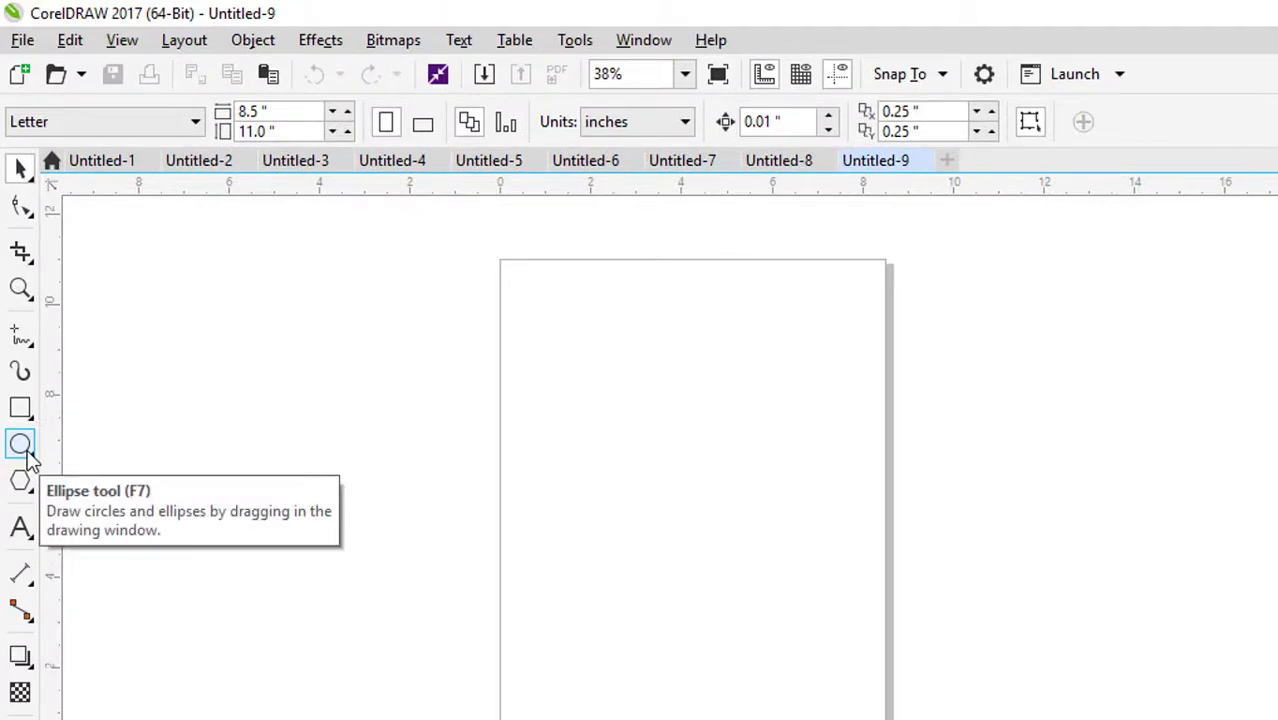
# Draw a circle about 1.77 inches wide and duplicate it into a triangular ring of nine overlapping circles.
pyautogui.click(23, 450)
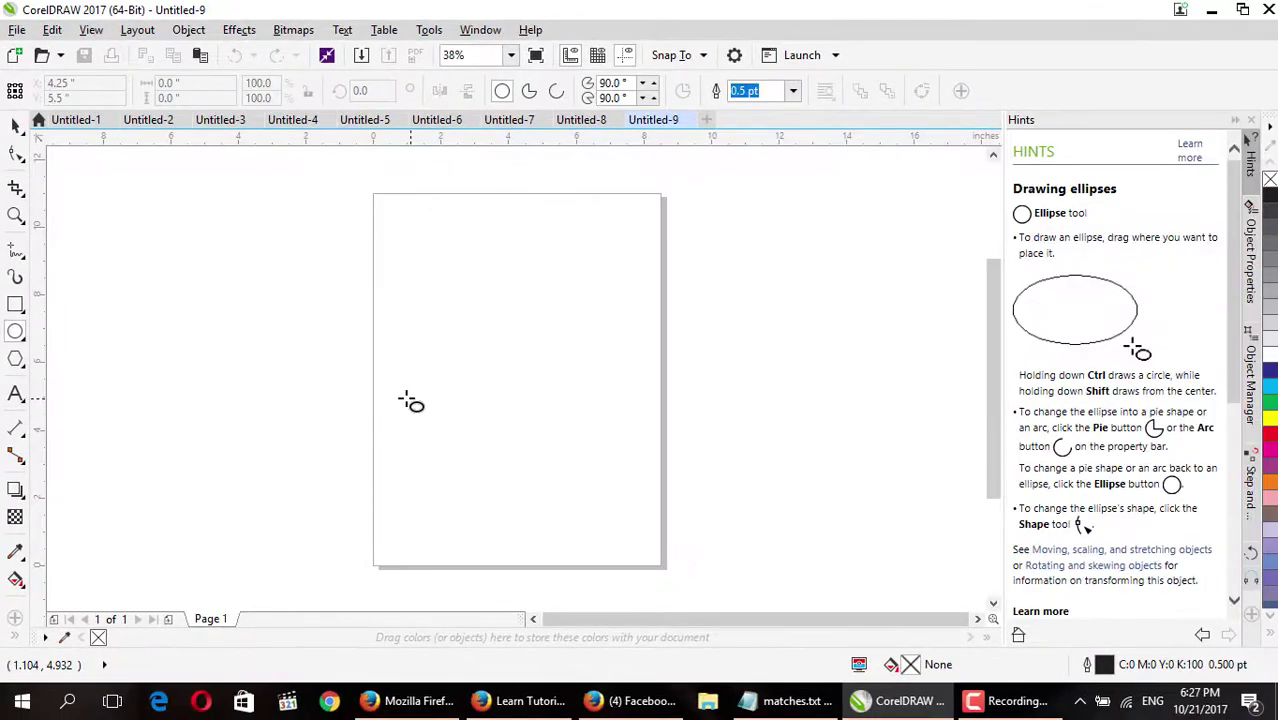
pyautogui.moveTo(404, 395); pyautogui.dragTo(466, 455)
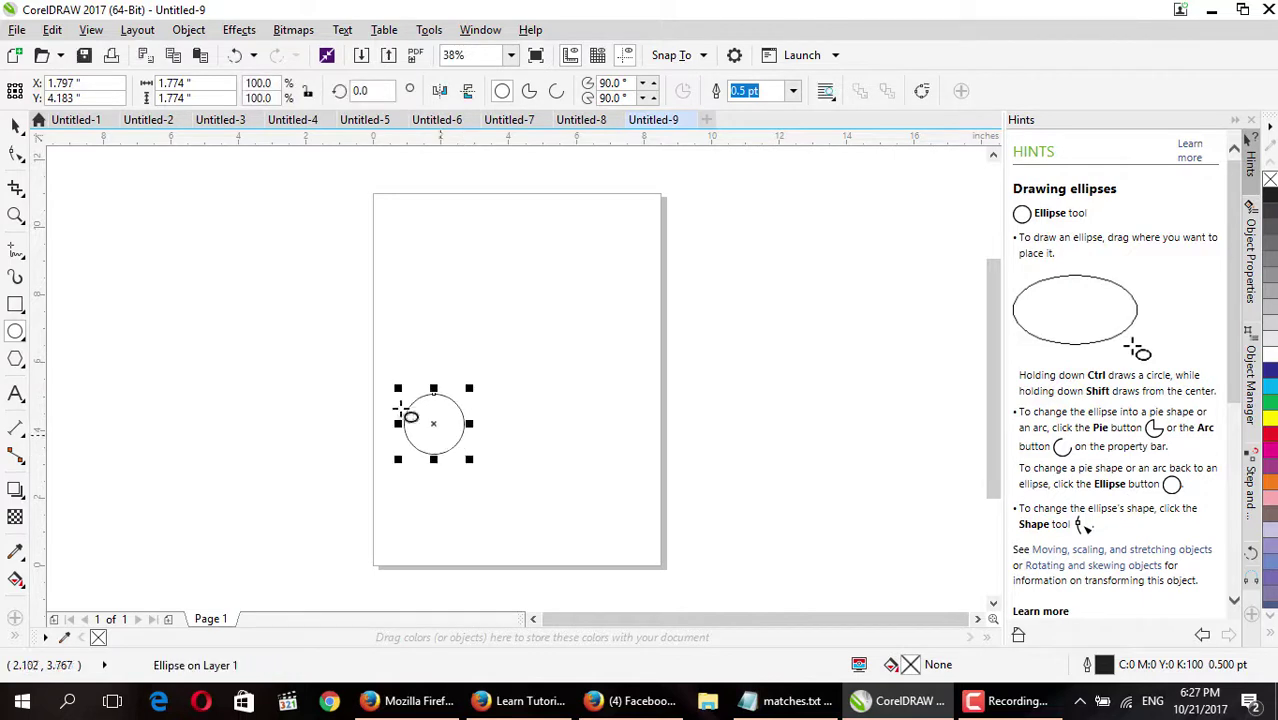
pyautogui.click(15, 128)
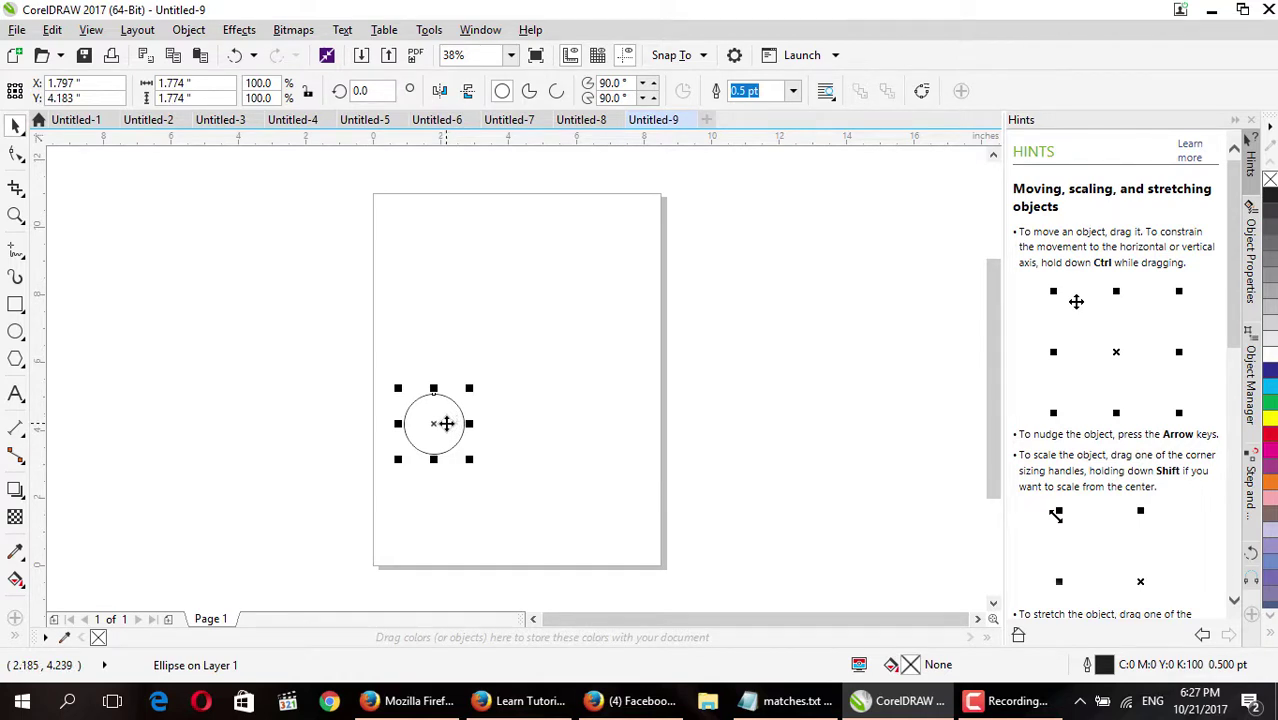
pyautogui.hotkey('ctrl', 'd')
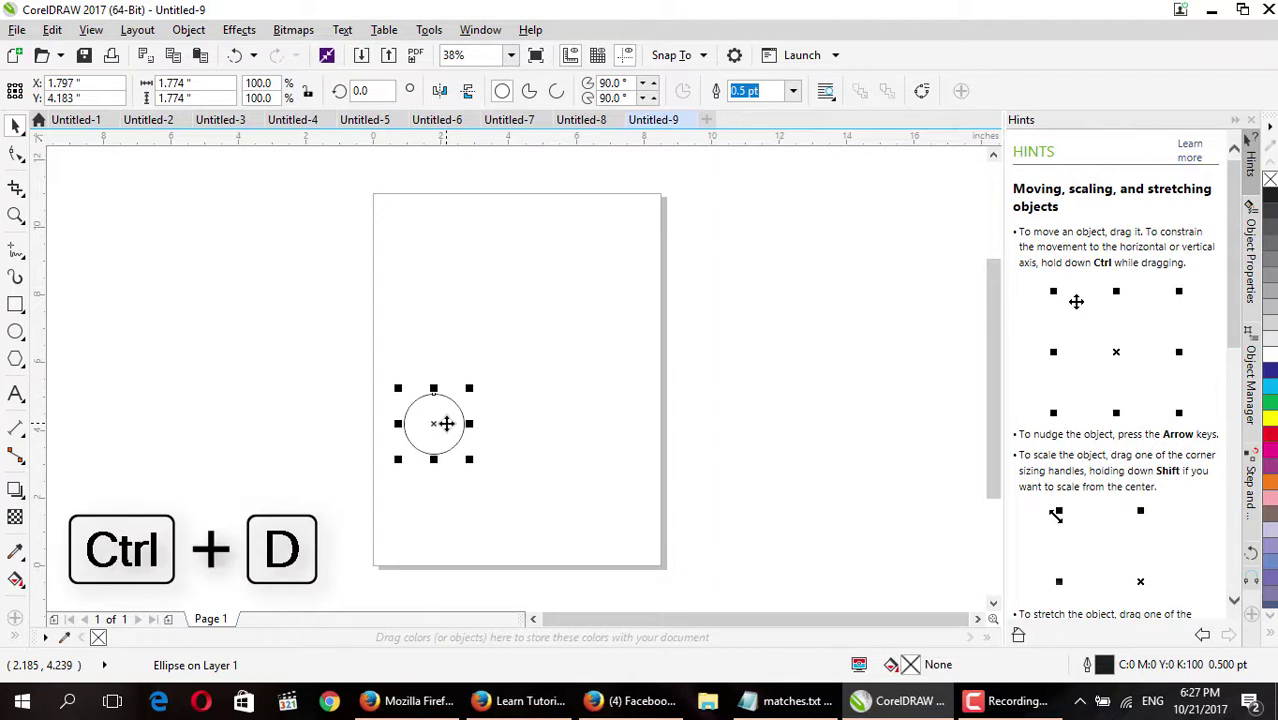
pyautogui.moveTo(443, 422); pyautogui.dragTo(451, 390)
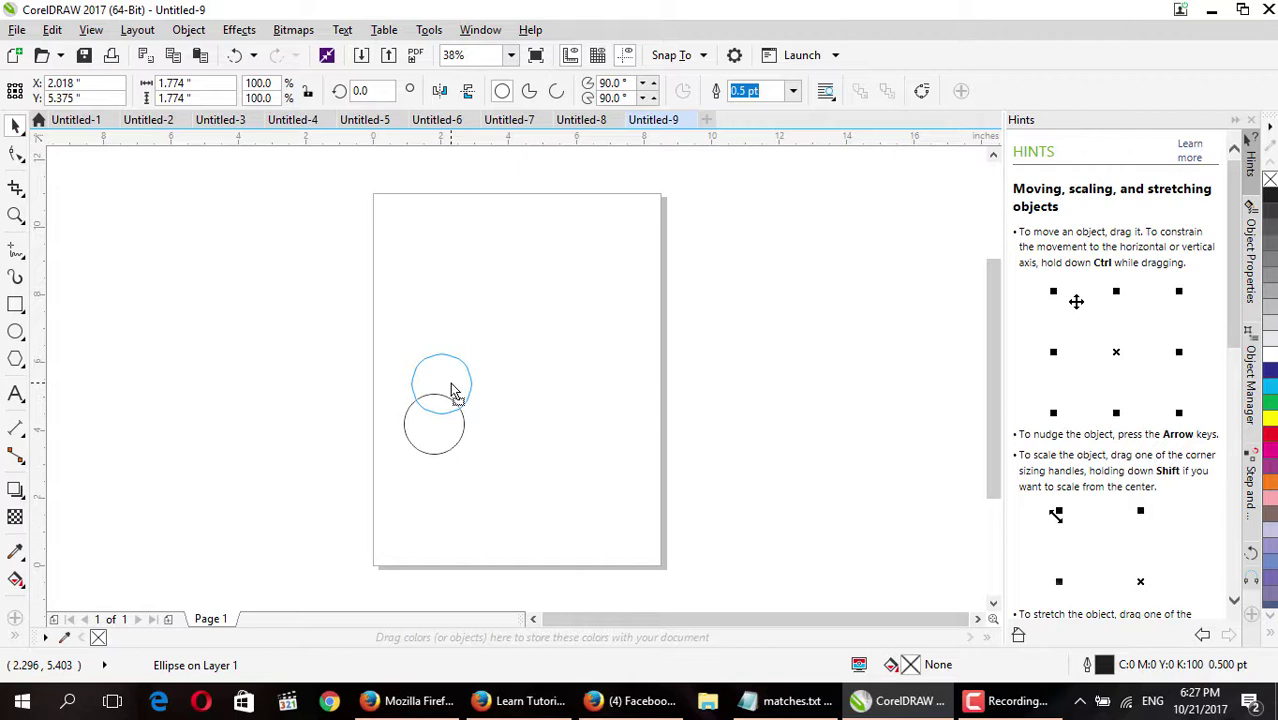
pyautogui.moveTo(451, 390); pyautogui.dragTo(452, 391)
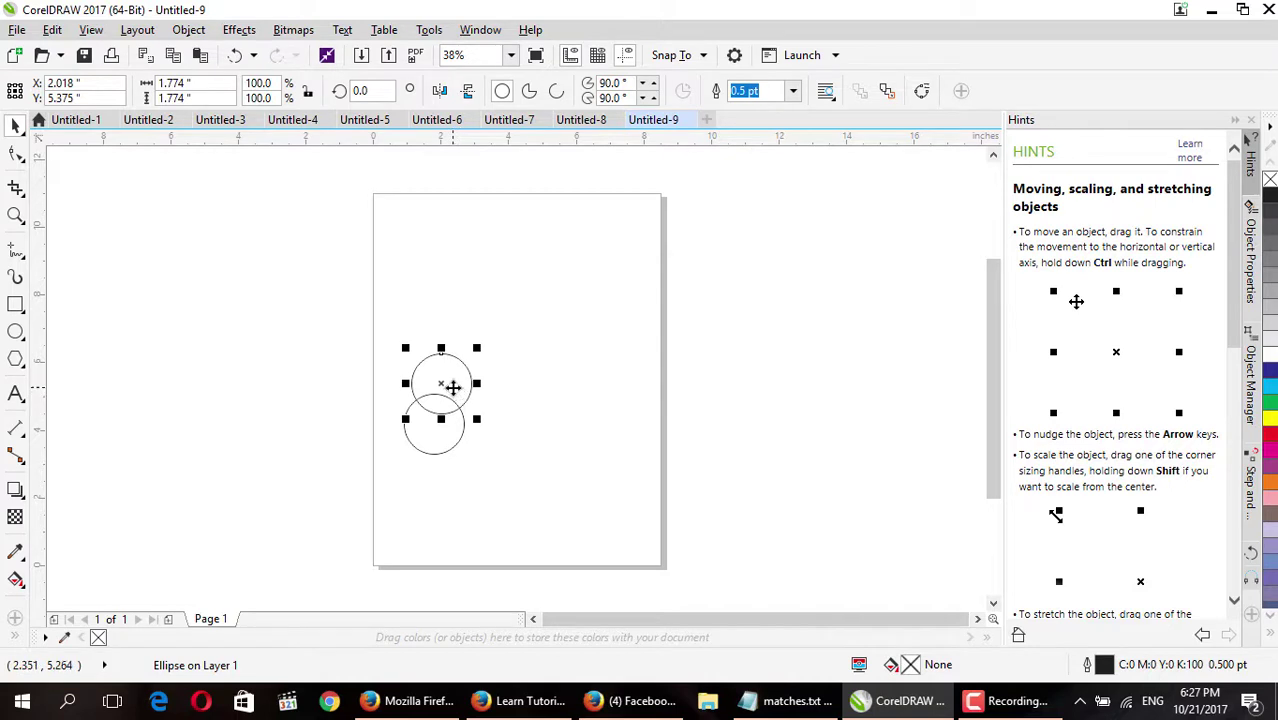
pyautogui.moveTo(451, 383); pyautogui.dragTo(504, 311)
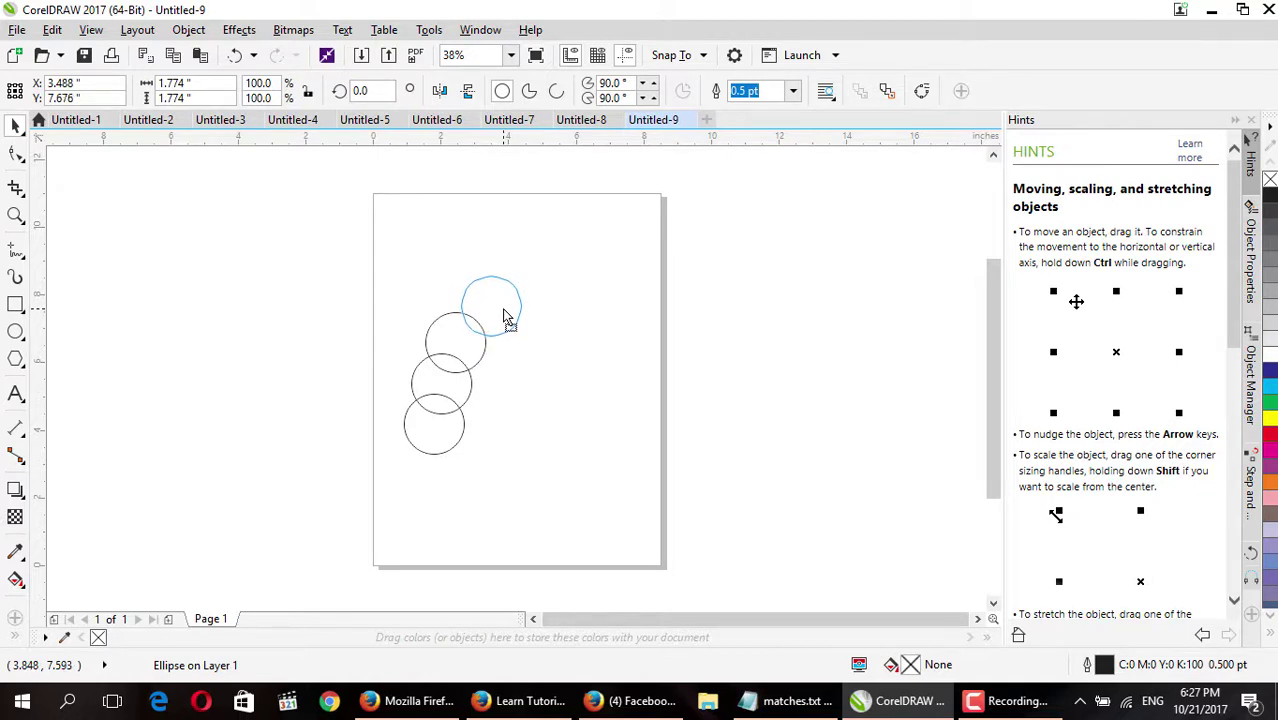
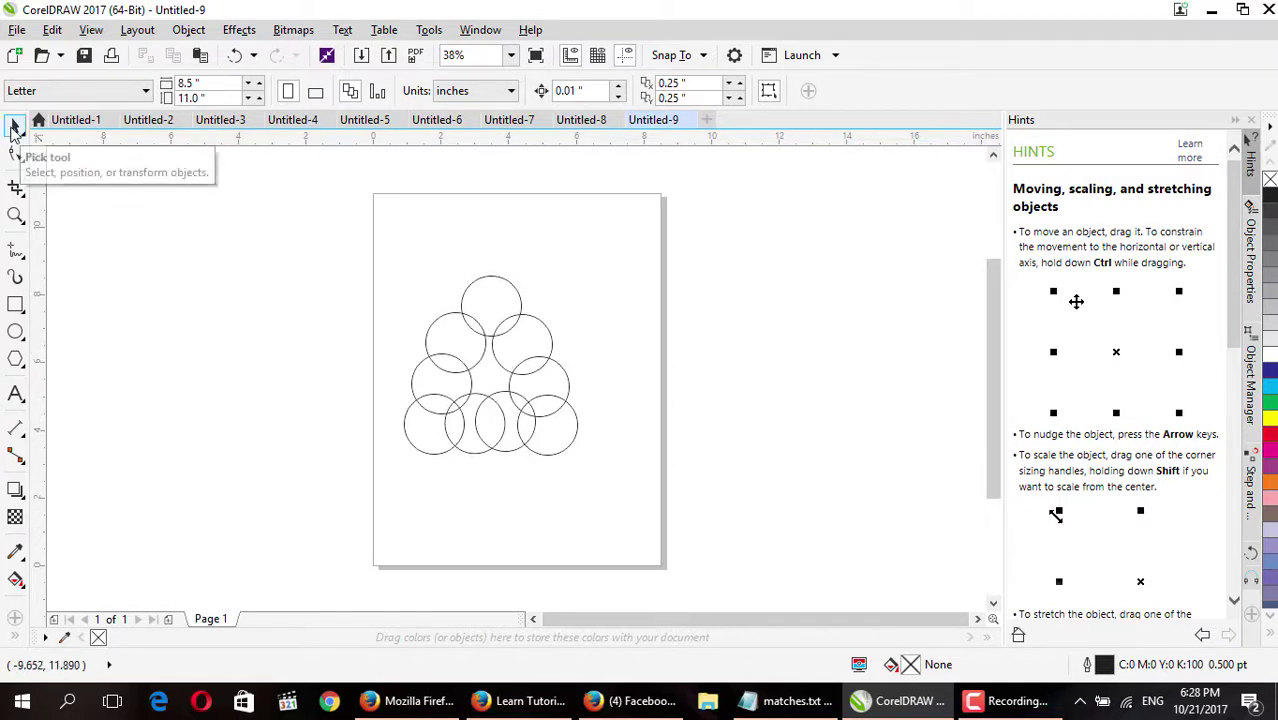
# Weld all the circles into one curve and move it slightly up and right on the page.
pyautogui.moveTo(596, 257); pyautogui.dragTo(376, 508)
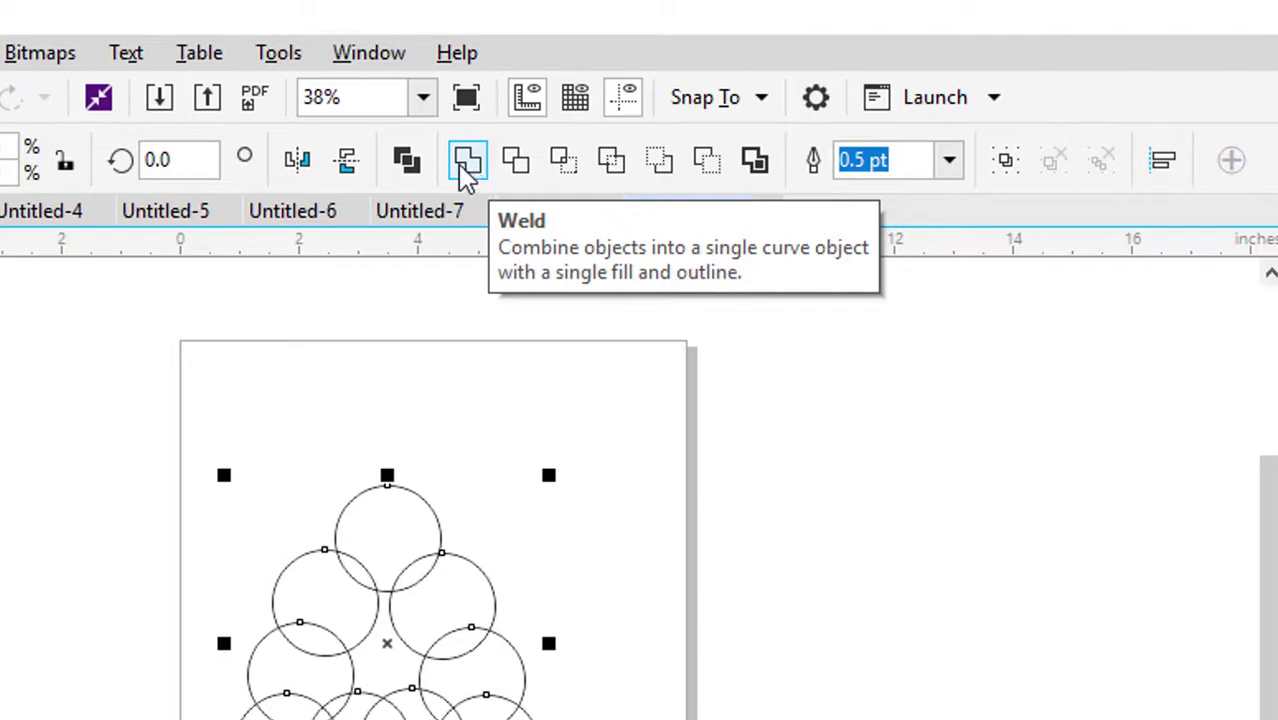
pyautogui.click(470, 163)
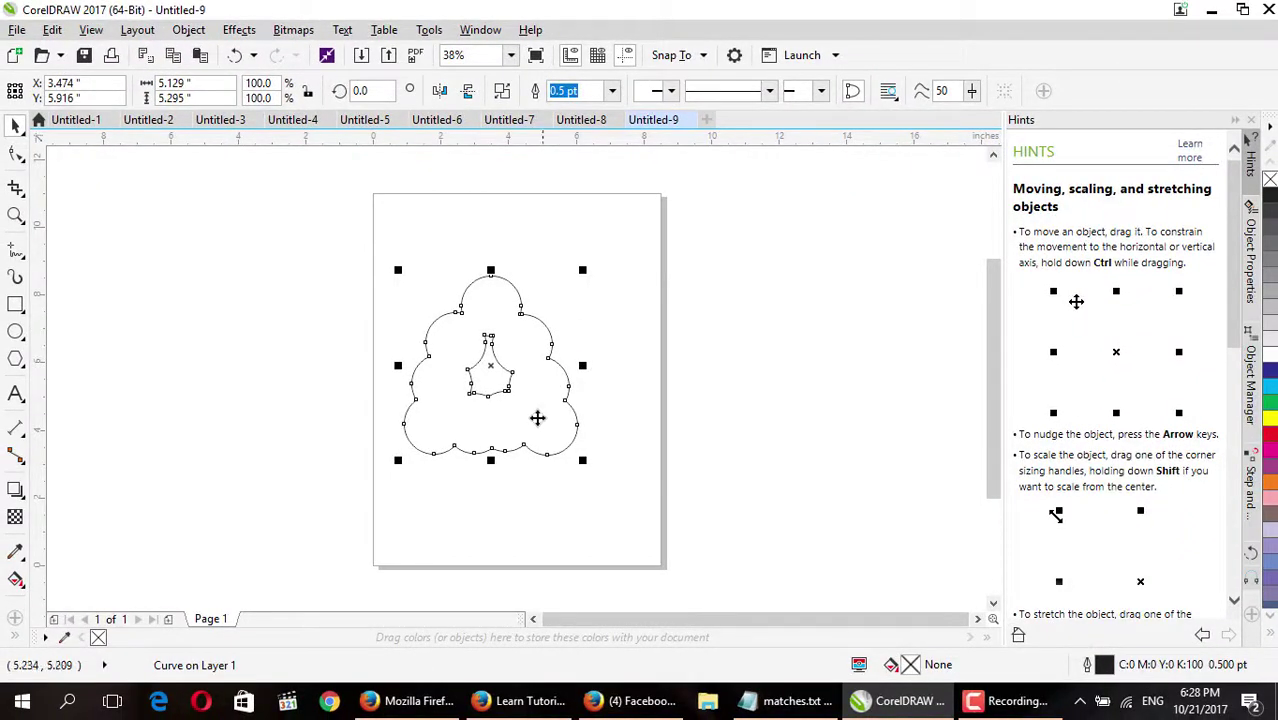
pyautogui.moveTo(512, 468); pyautogui.dragTo(633, 452)
pyautogui.moveTo(633, 407); pyautogui.dragTo(538, 405)
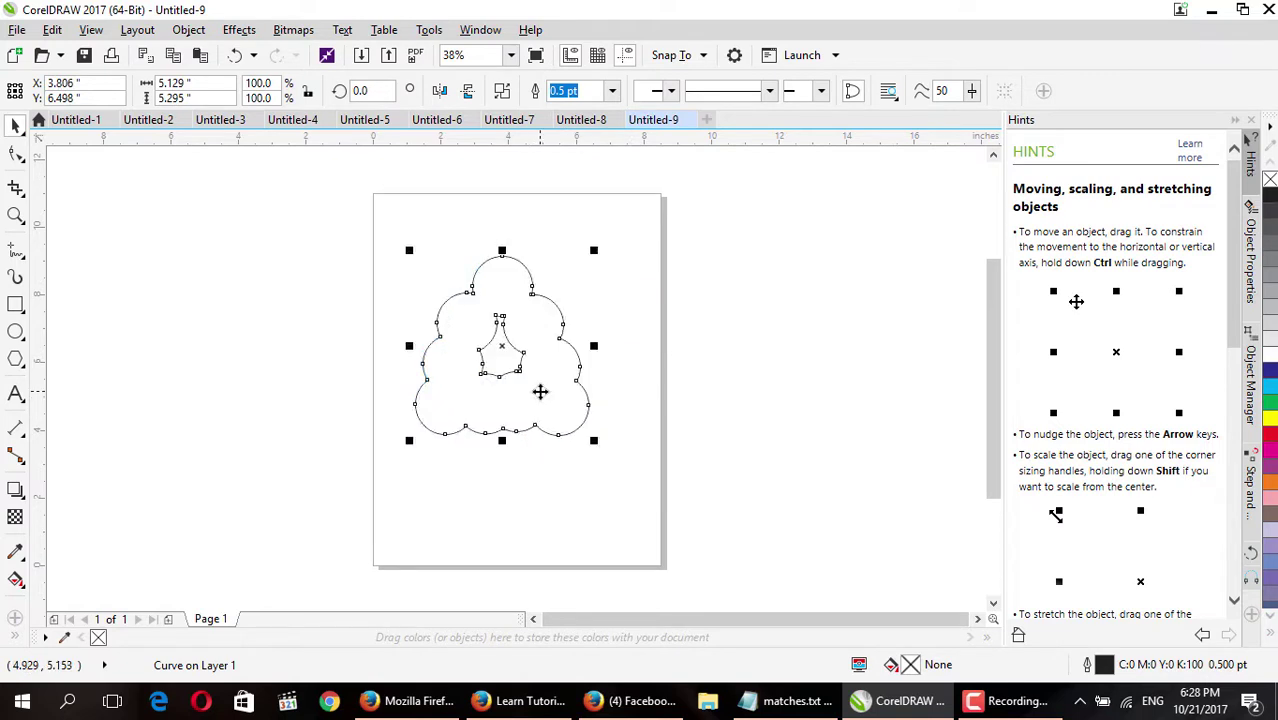
pyautogui.click(625, 399)
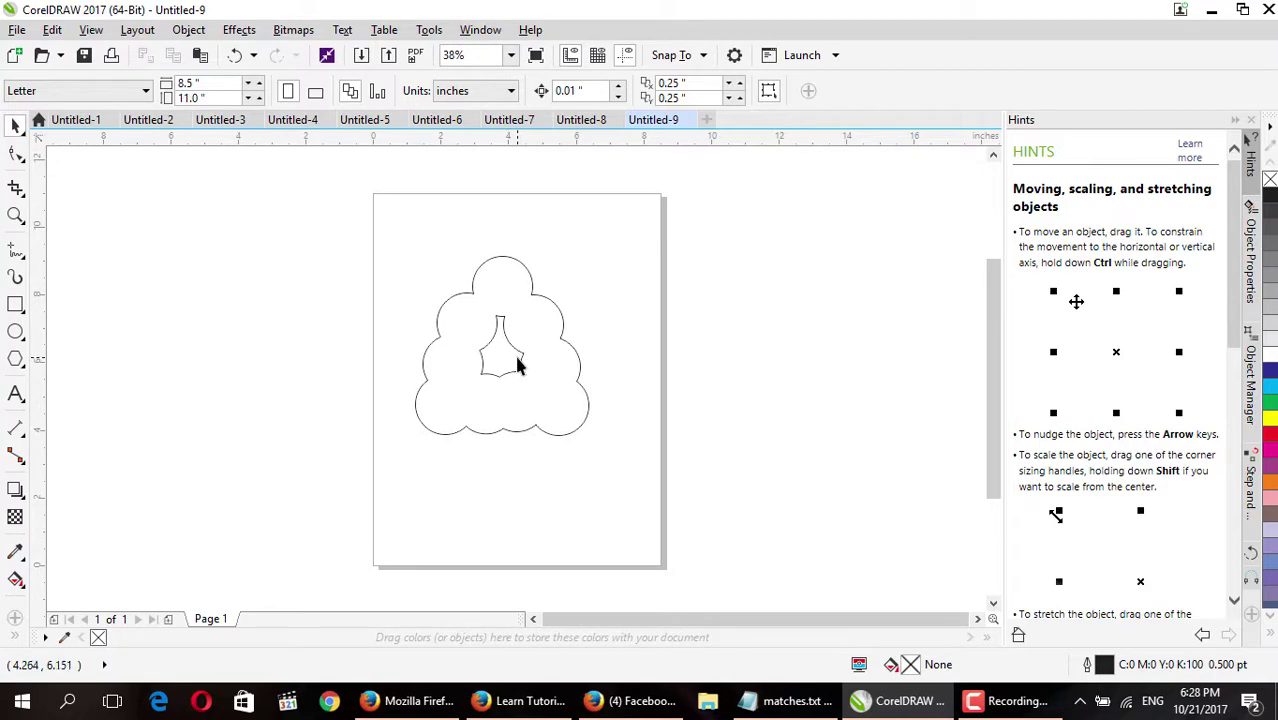
# Delete all nodes of the inner hole in the welded shape with the Shape tool.
pyautogui.click(514, 400)
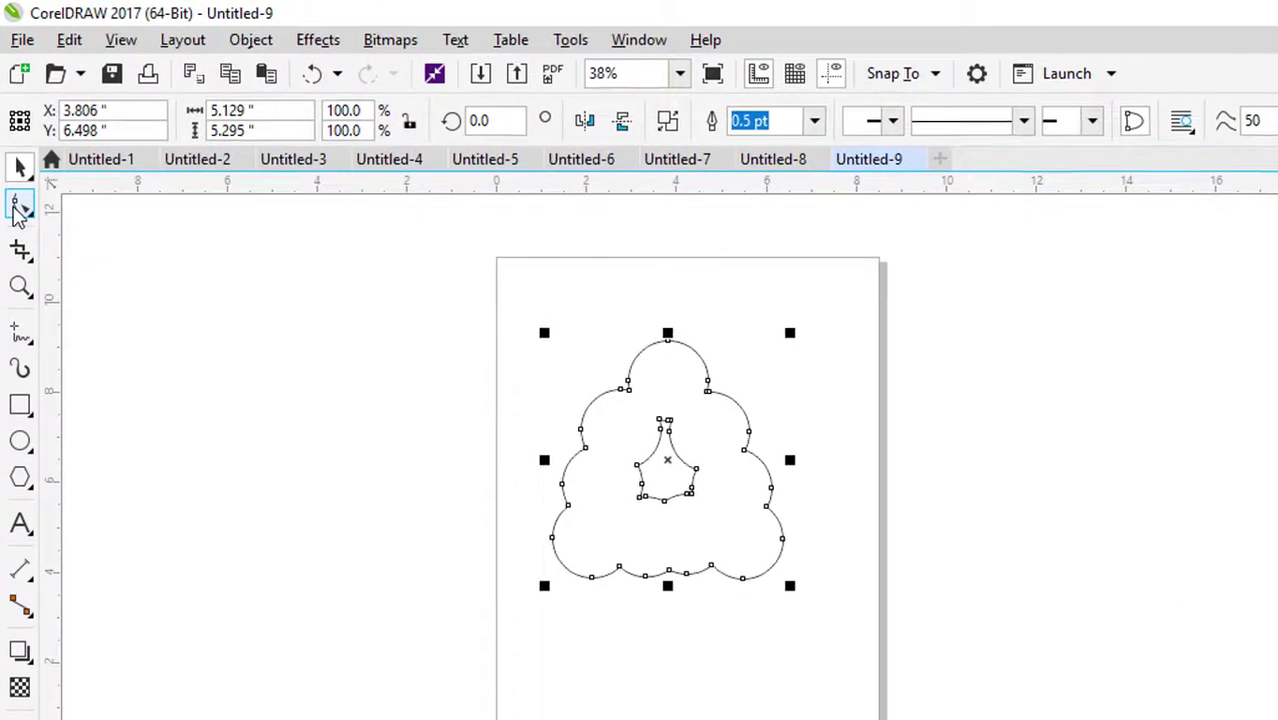
pyautogui.click(15, 153)
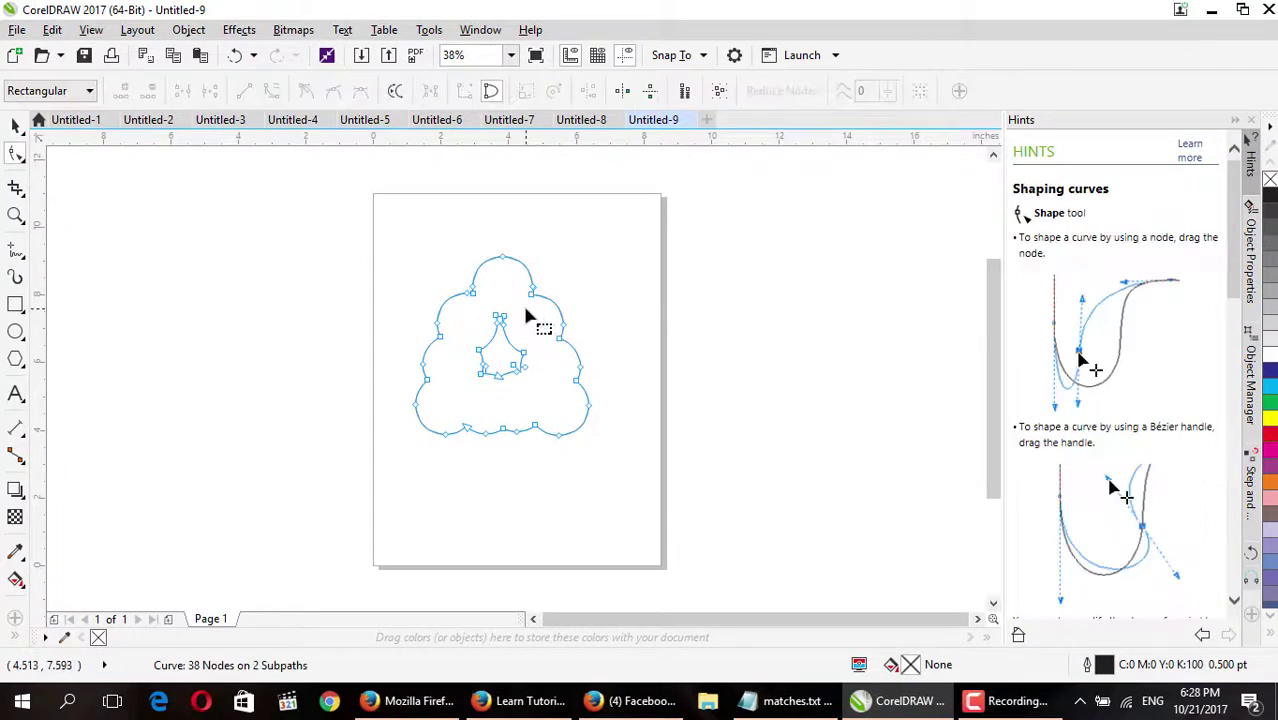
pyautogui.moveTo(531, 310); pyautogui.dragTo(469, 400)
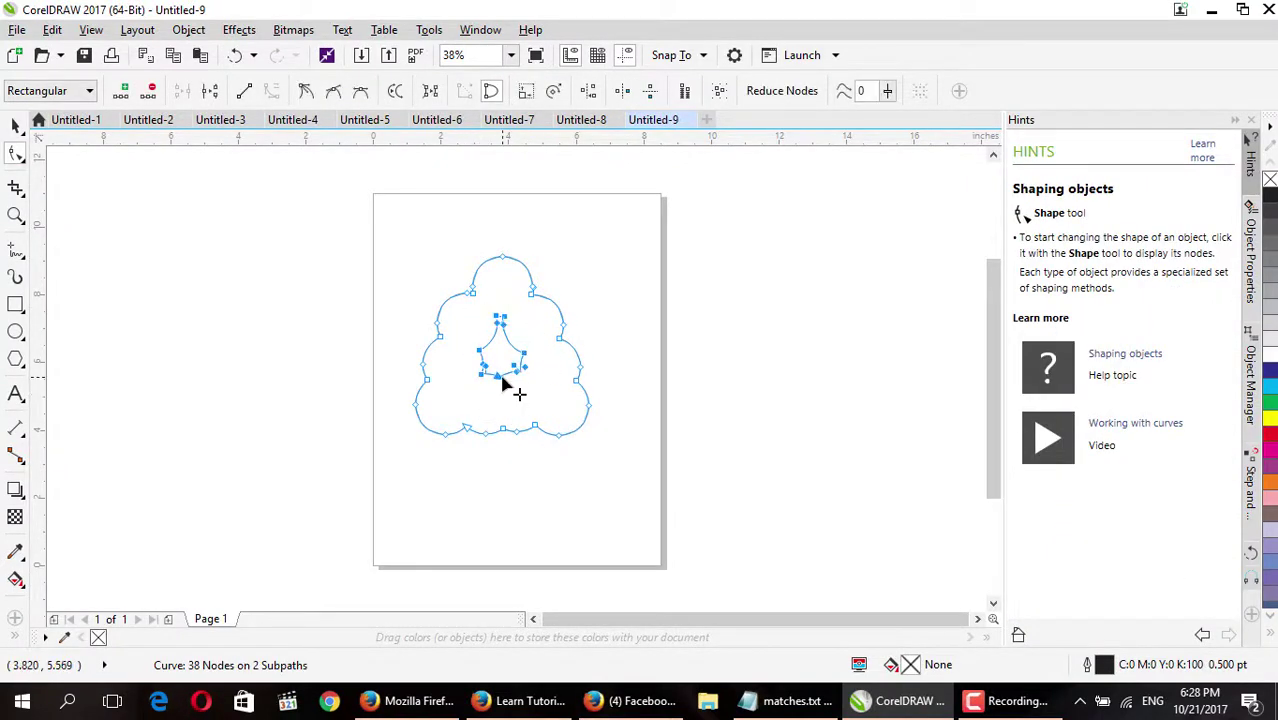
pyautogui.press('Delete')
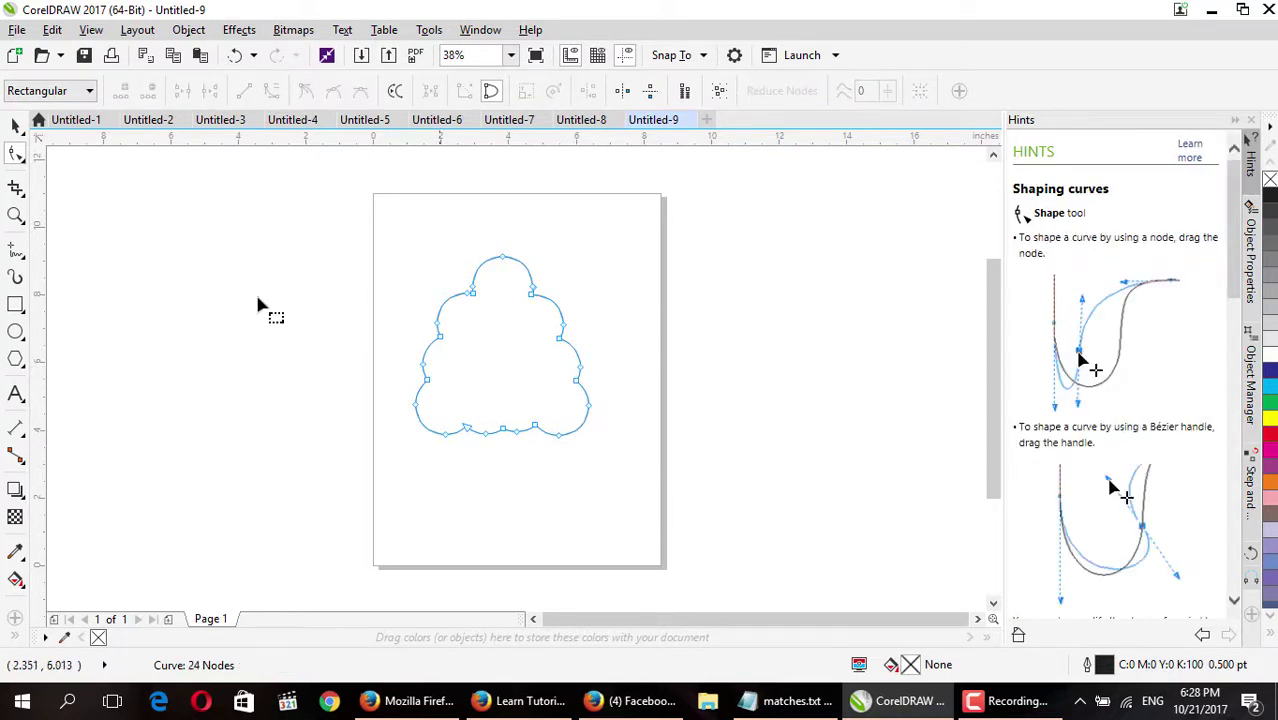
# Duplicate the scalloped outline and place the copy slightly left at the same height, at X 3.474 inches.
pyautogui.click(15, 127)
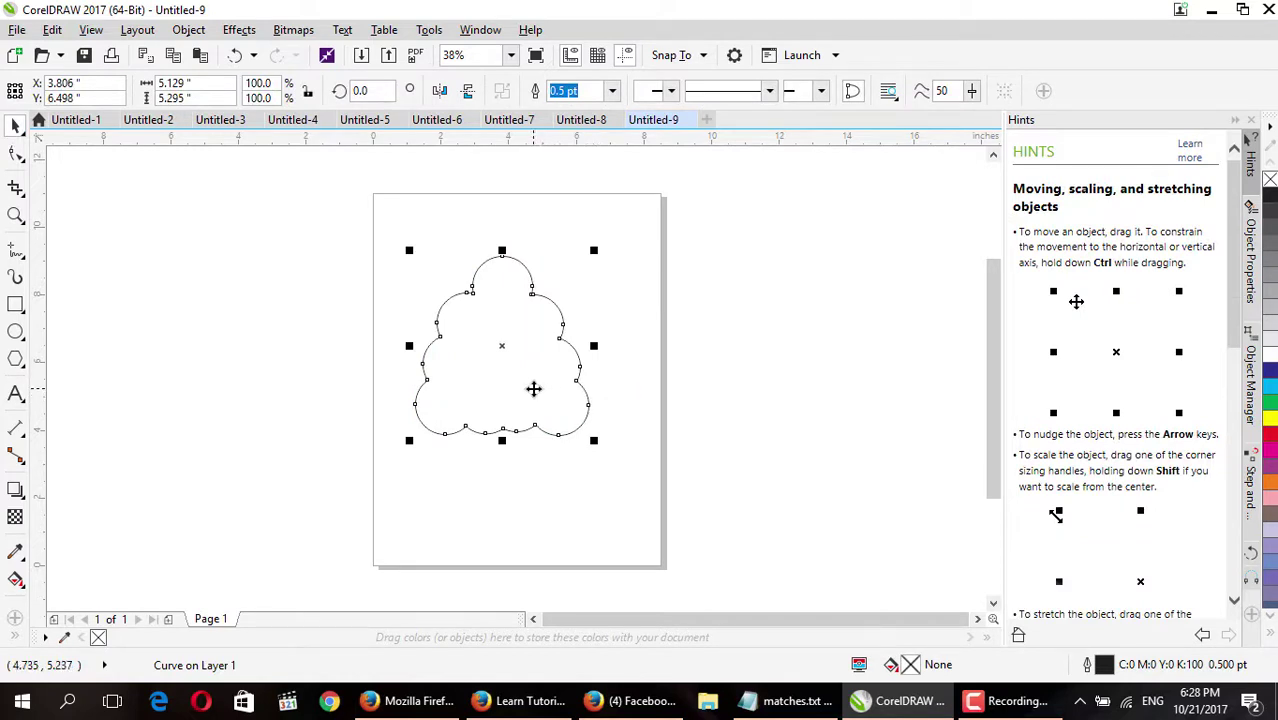
pyautogui.moveTo(534, 389); pyautogui.dragTo(525, 398)
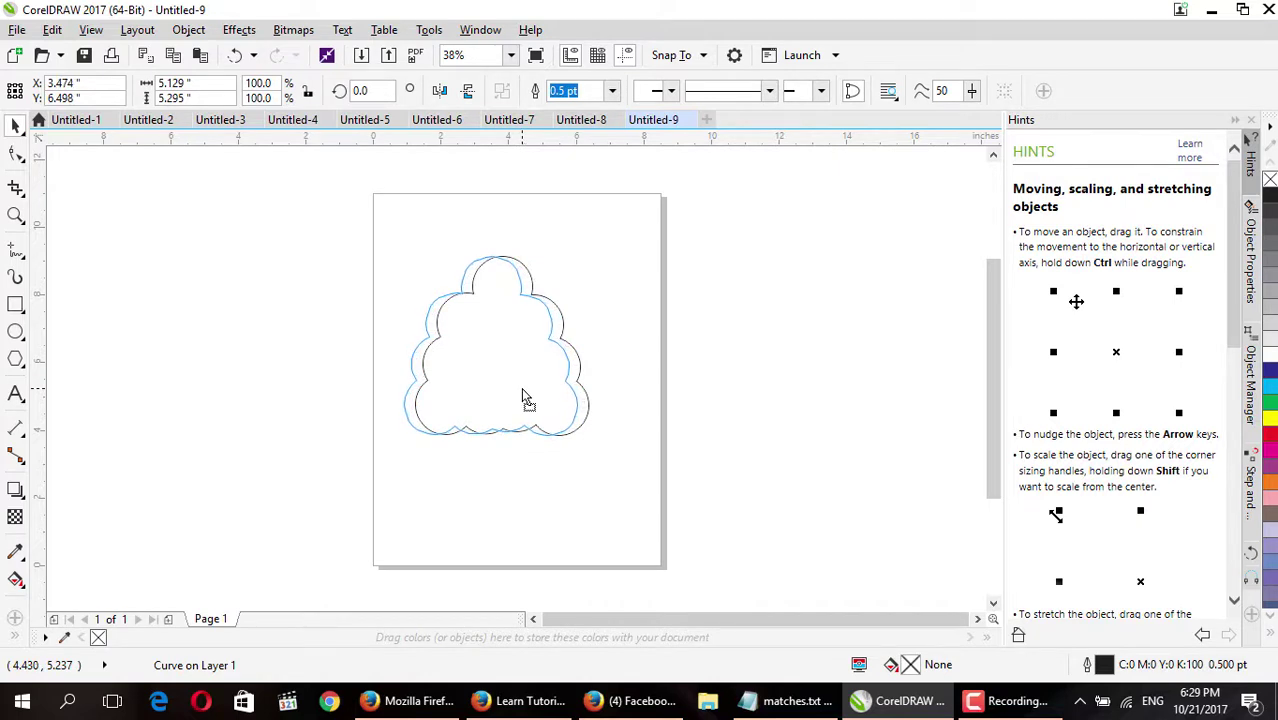
pyautogui.moveTo(523, 397); pyautogui.dragTo(524, 398)
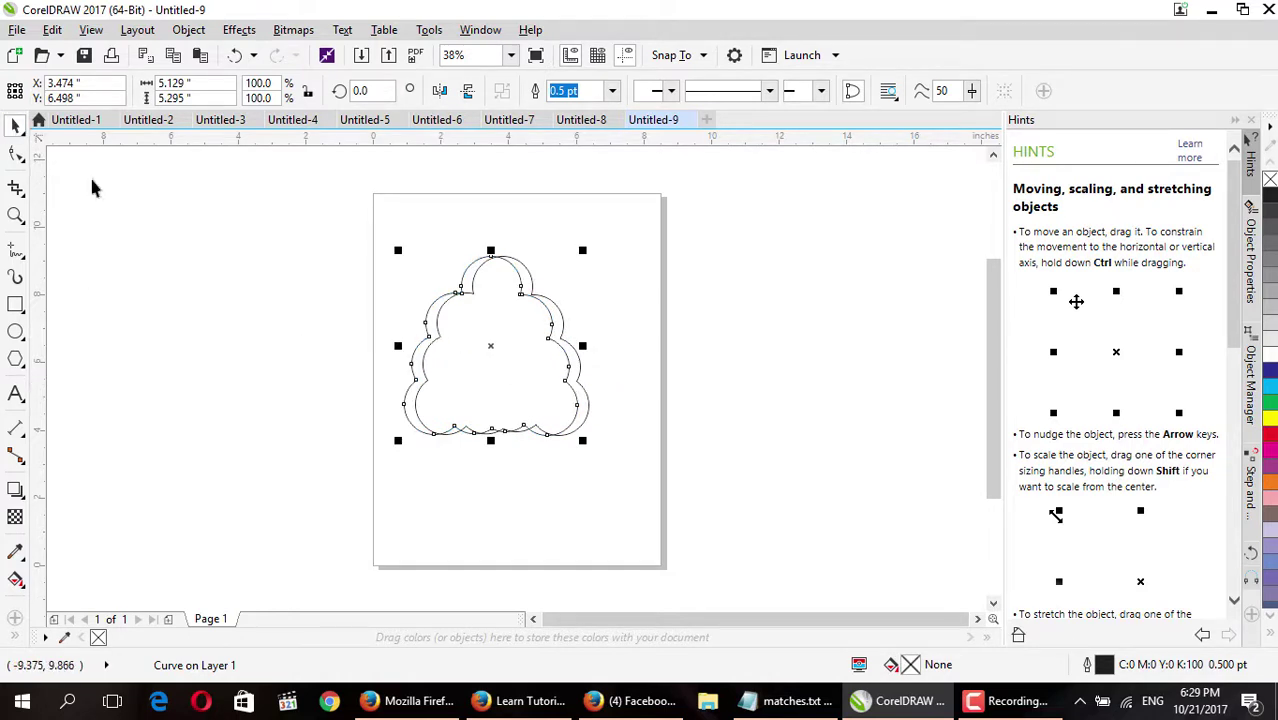
pyautogui.click(585, 548)
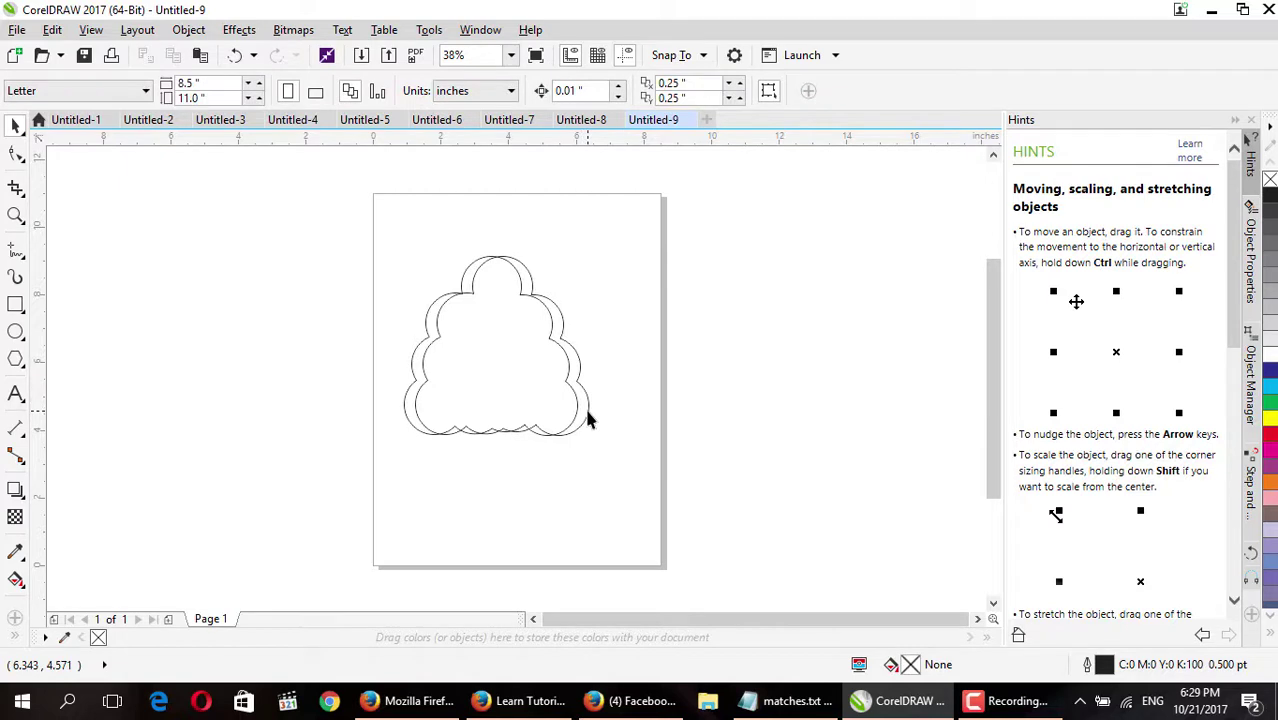
# Show the Object Manager and apply a fountain fill to the original scalloped outline on the right.
pyautogui.click(588, 420)
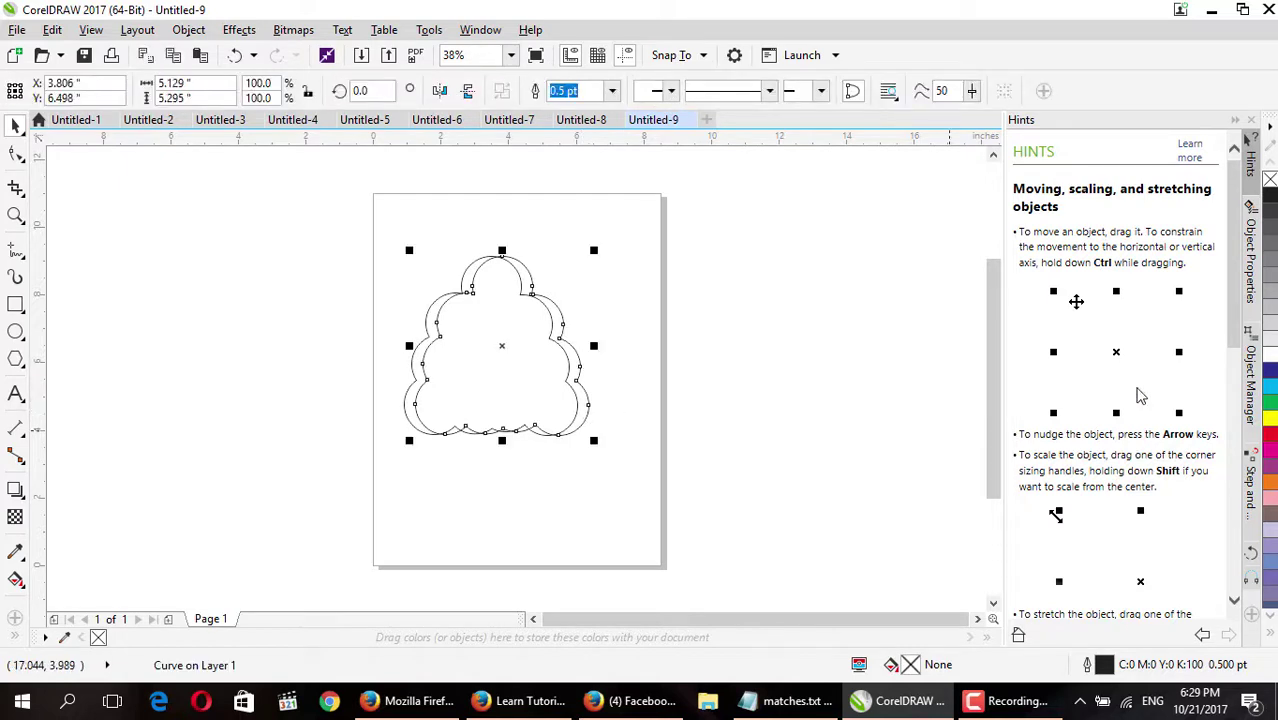
pyautogui.click(1255, 410)
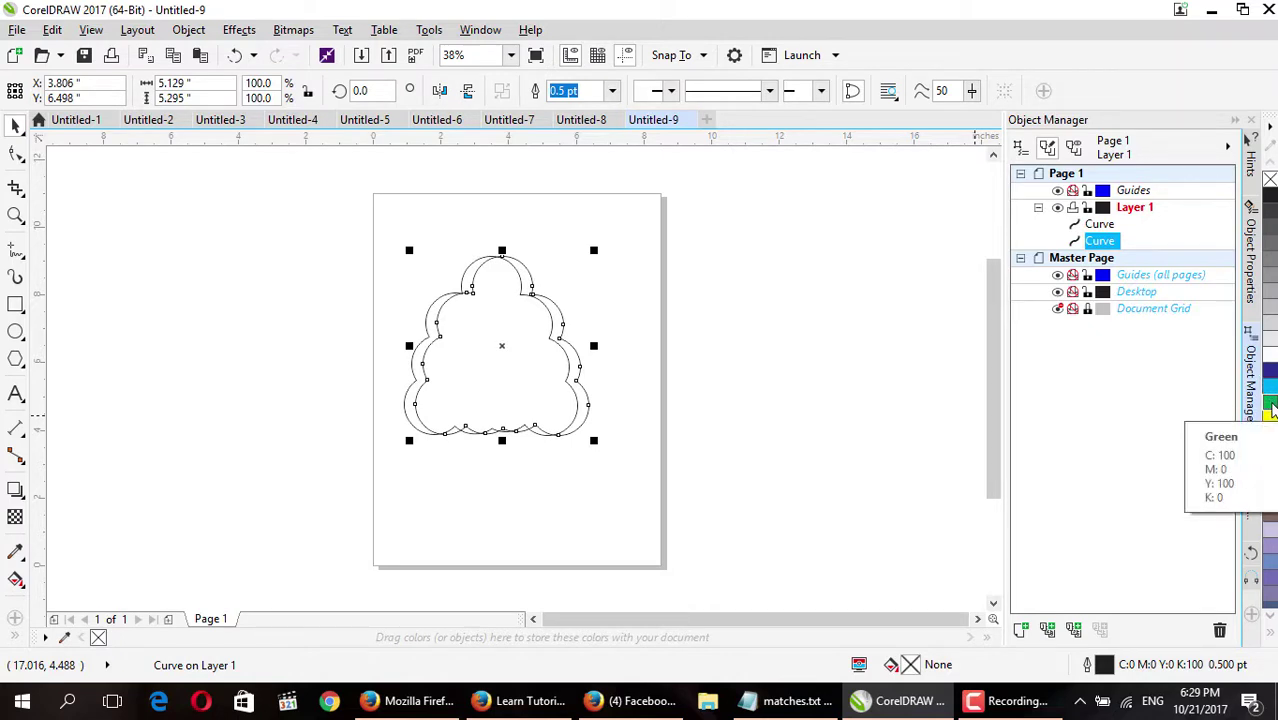
pyautogui.moveTo(1270, 405); pyautogui.dragTo(1240, 450)
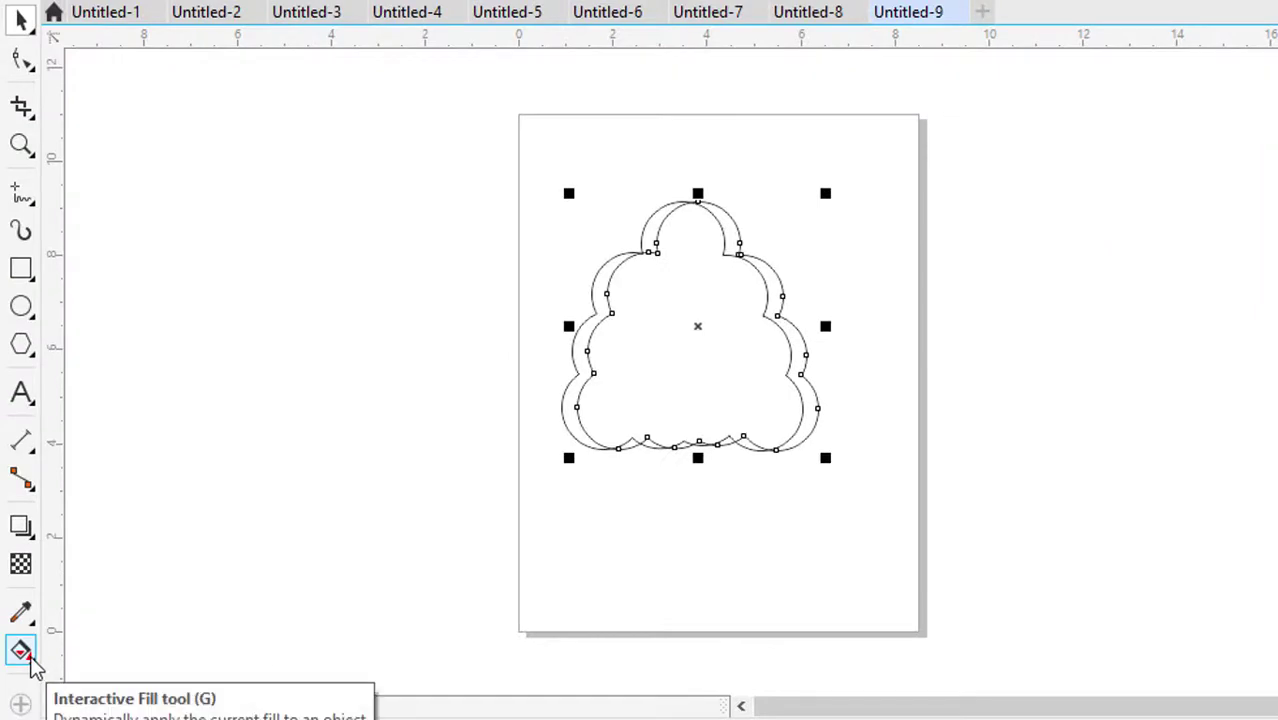
pyautogui.click(21, 651)
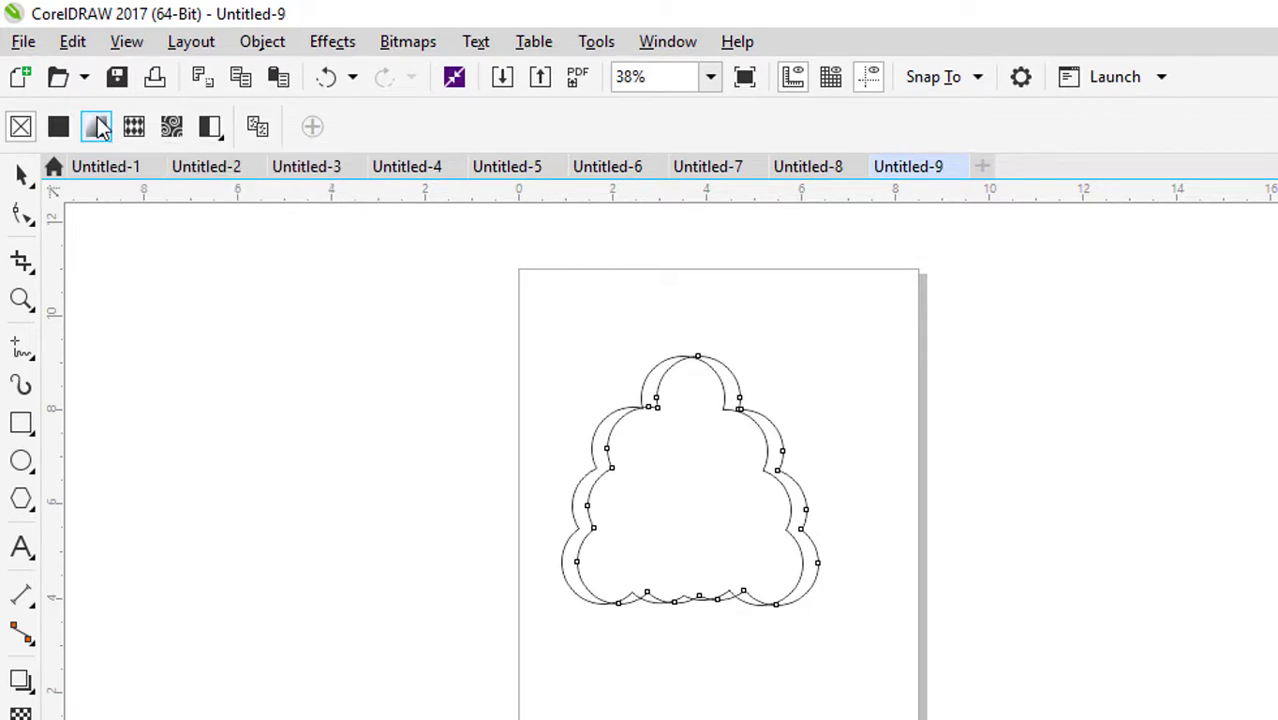
pyautogui.click(97, 127)
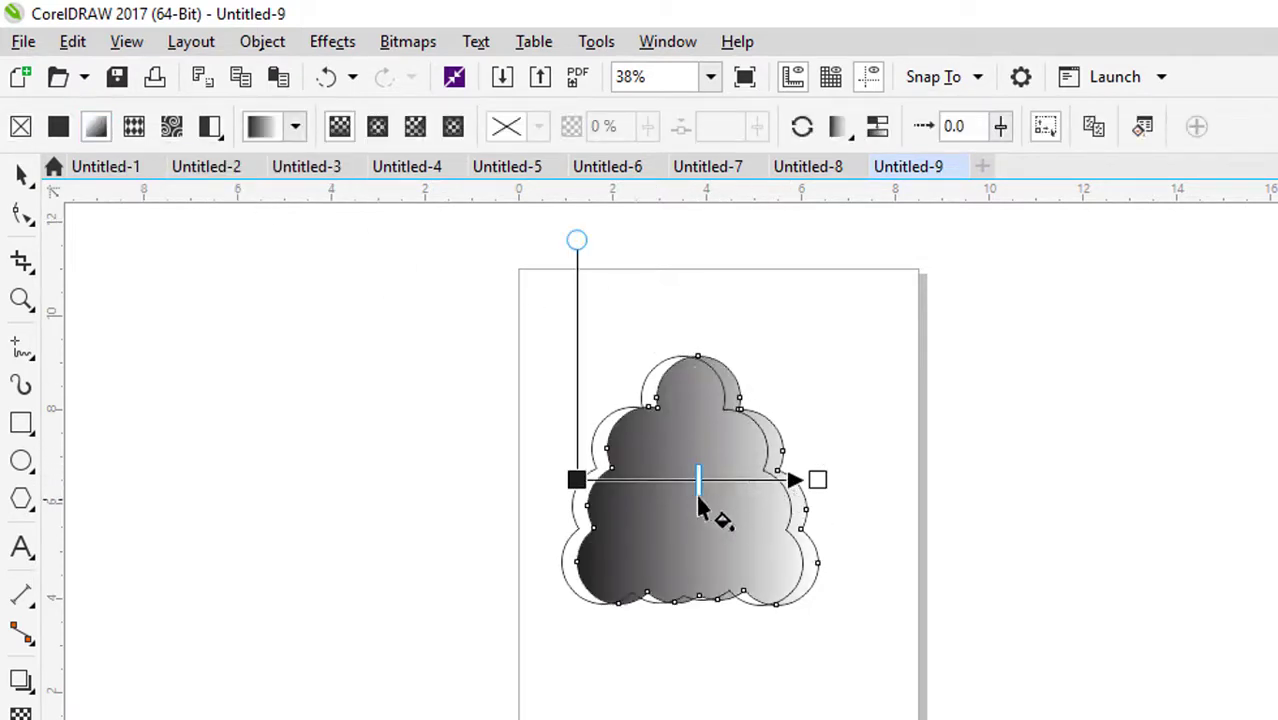
# Set the gradient's end node colour to black, CMYK 75, 68, 65, 90.
pyautogui.click(816, 481)
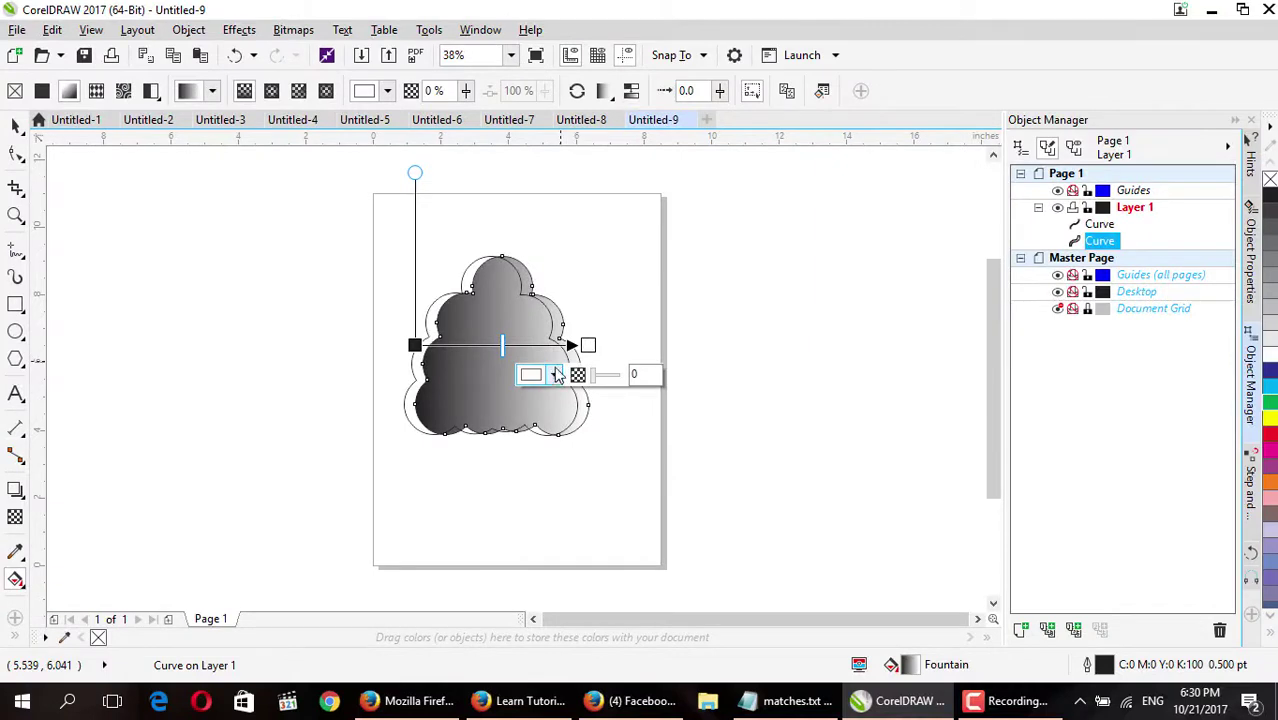
pyautogui.click(554, 376)
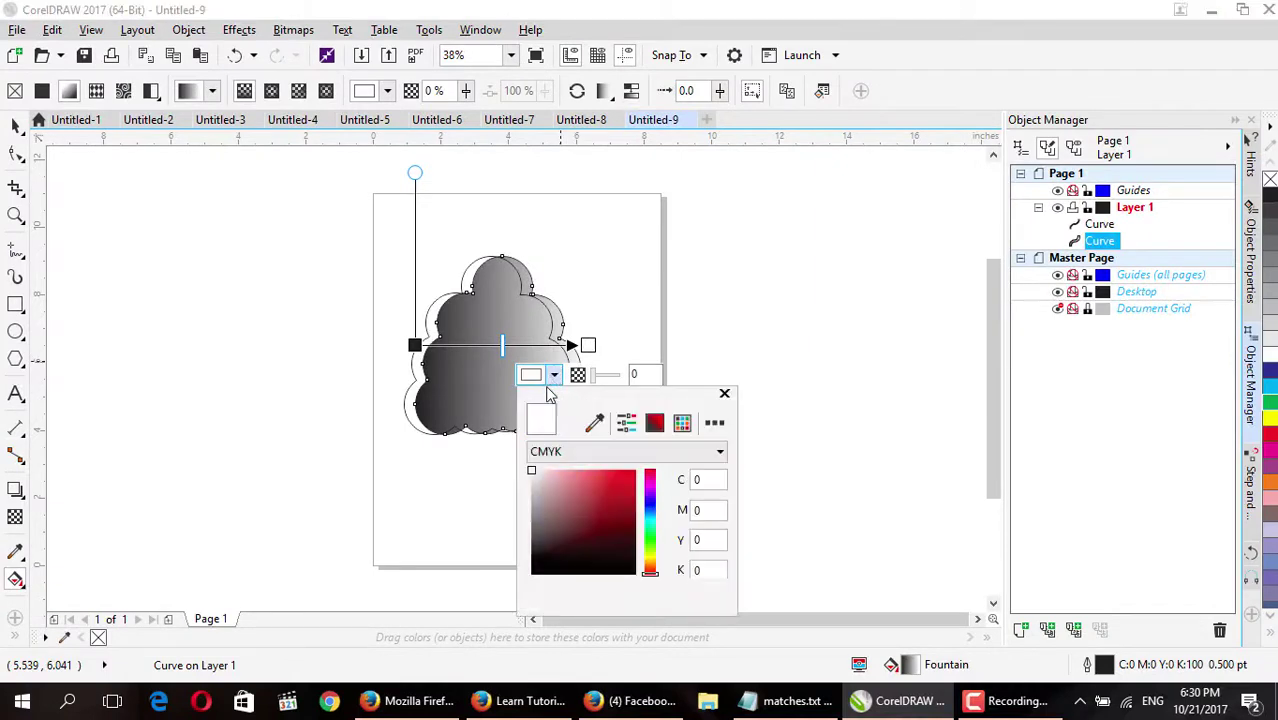
pyautogui.click(532, 574)
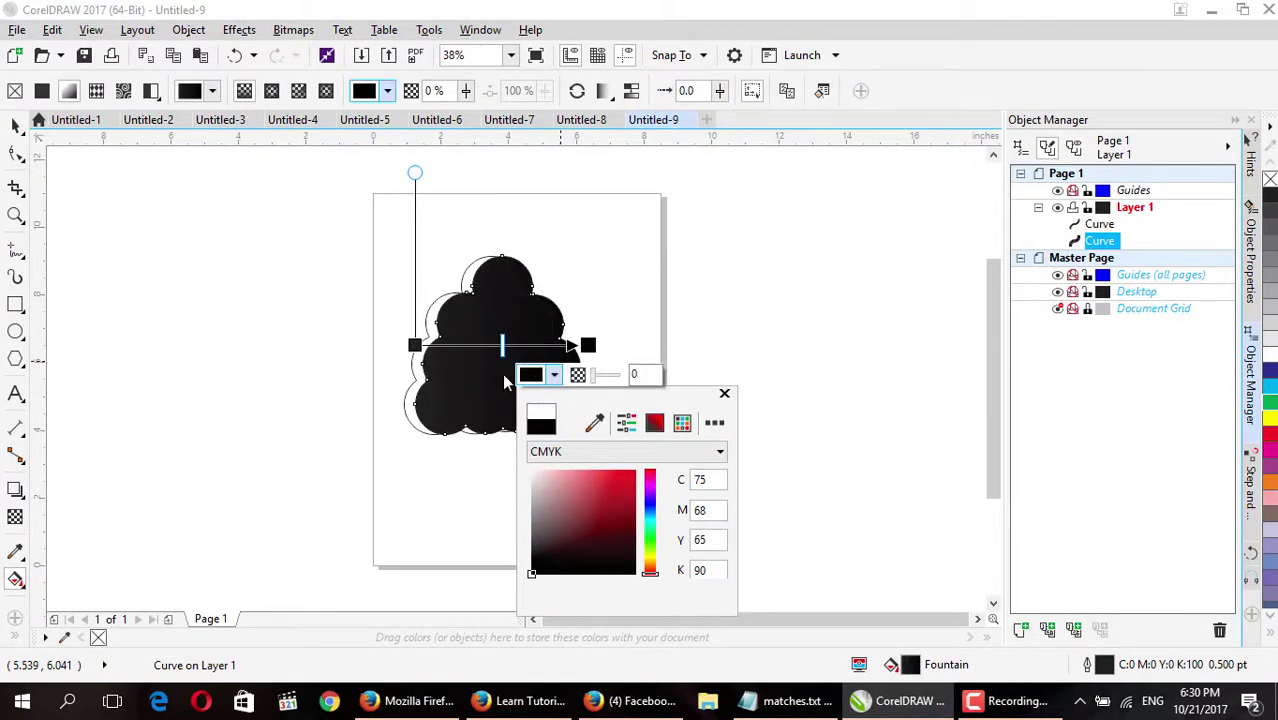
pyautogui.click(724, 393)
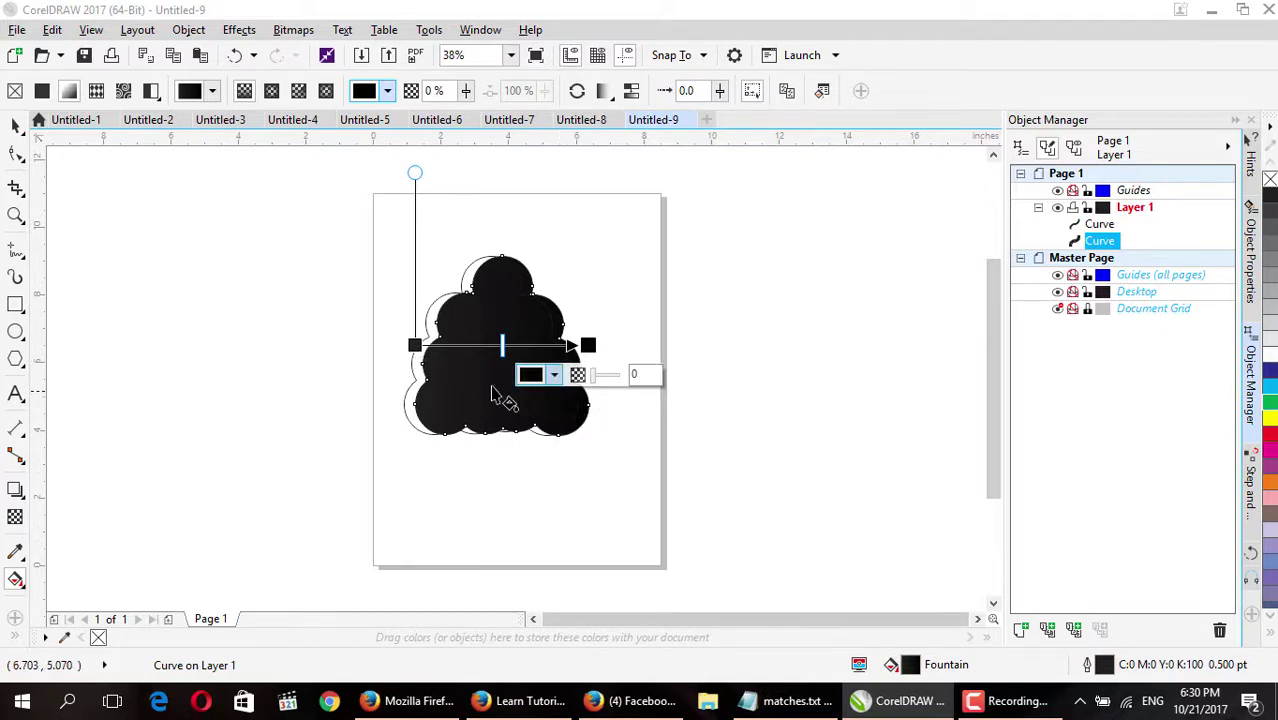
# Set the gradient's start node colour to bright green, CMYK 59, 0, 100, 0.
pyautogui.click(414, 345)
pyautogui.click(380, 374)
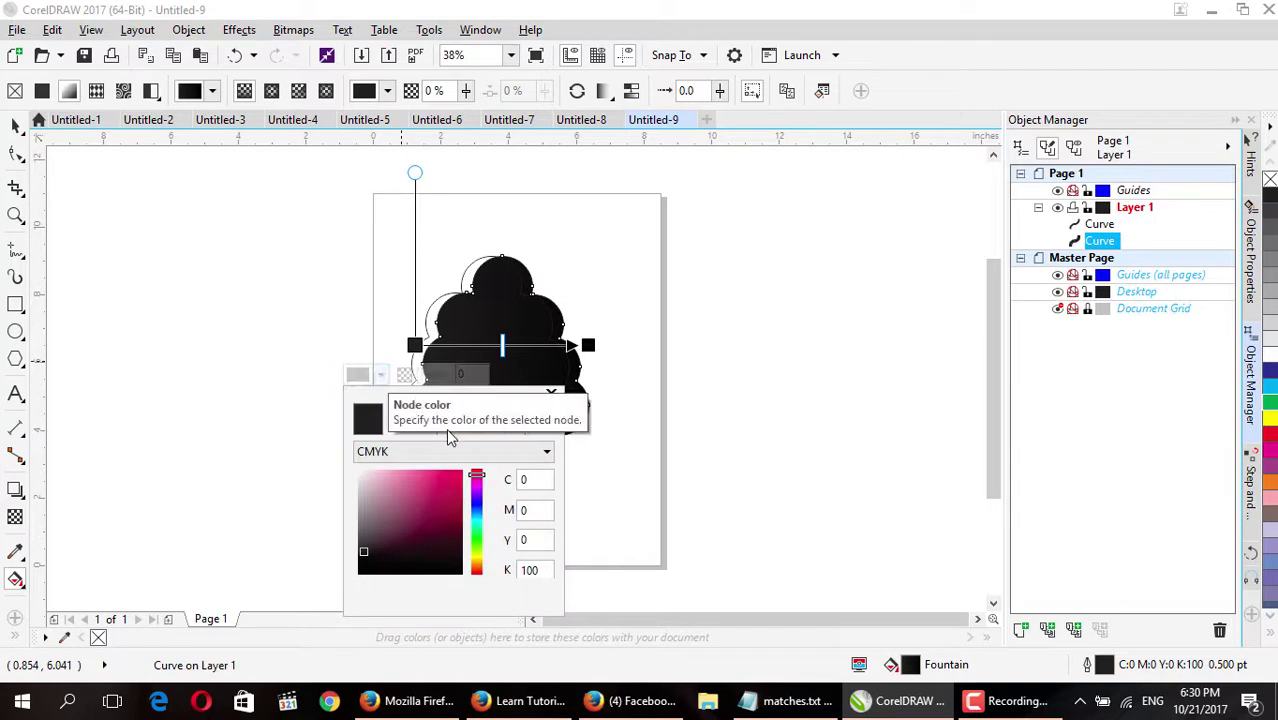
pyautogui.click(476, 543)
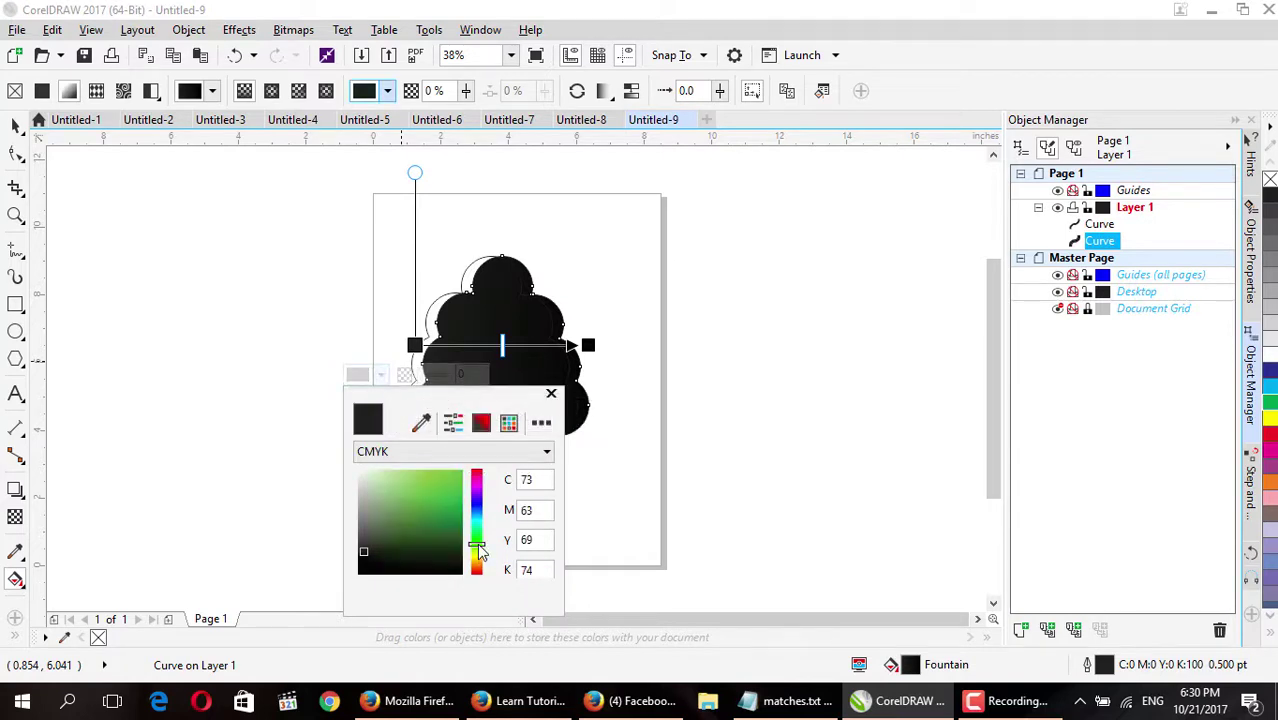
pyautogui.click(434, 489)
pyautogui.click(442, 481)
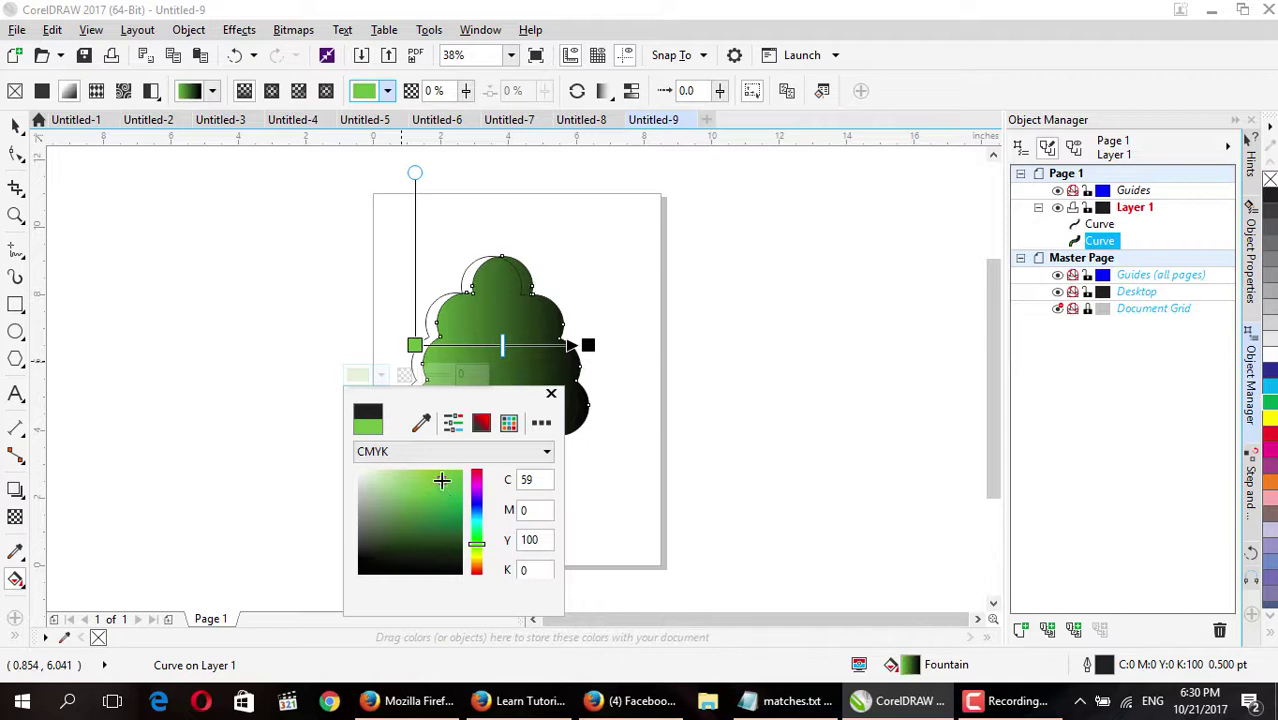
pyautogui.click(550, 393)
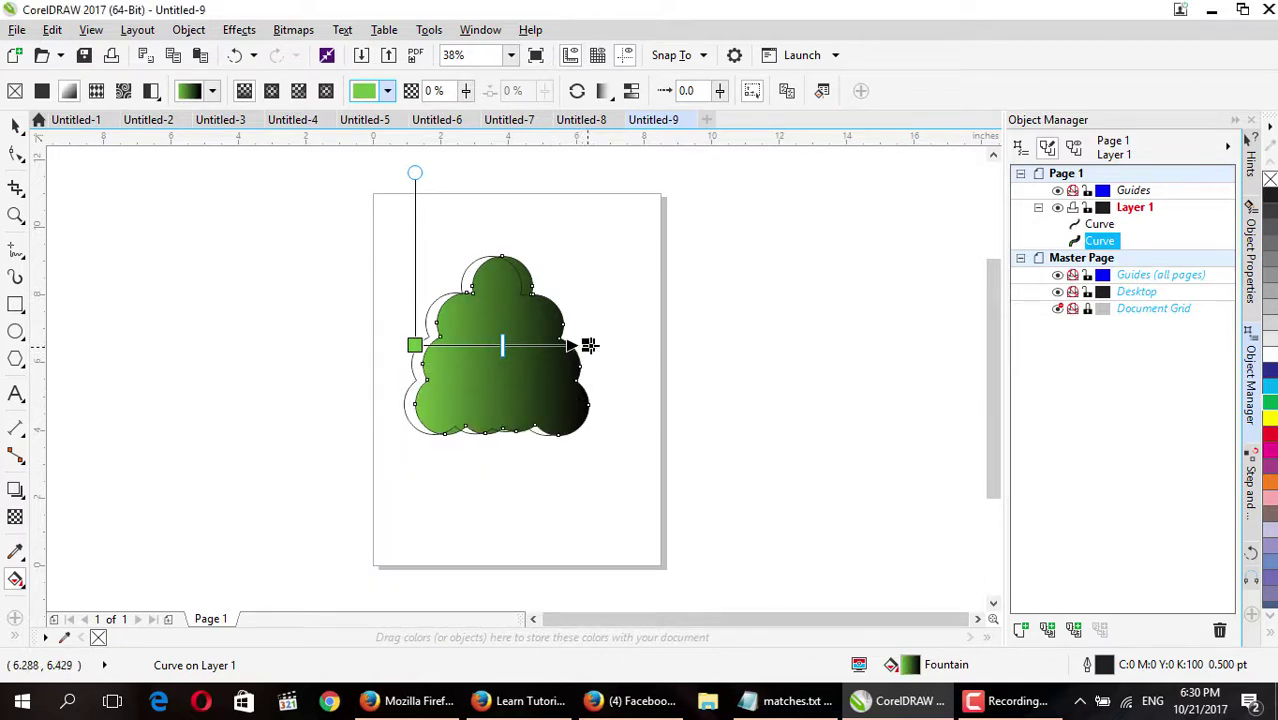
# Extend the gradient's black end beyond the shape's right edge and shift its midpoint toward the green start.
pyautogui.moveTo(587, 345); pyautogui.dragTo(648, 338)
pyautogui.scroll(2, 568, 342)
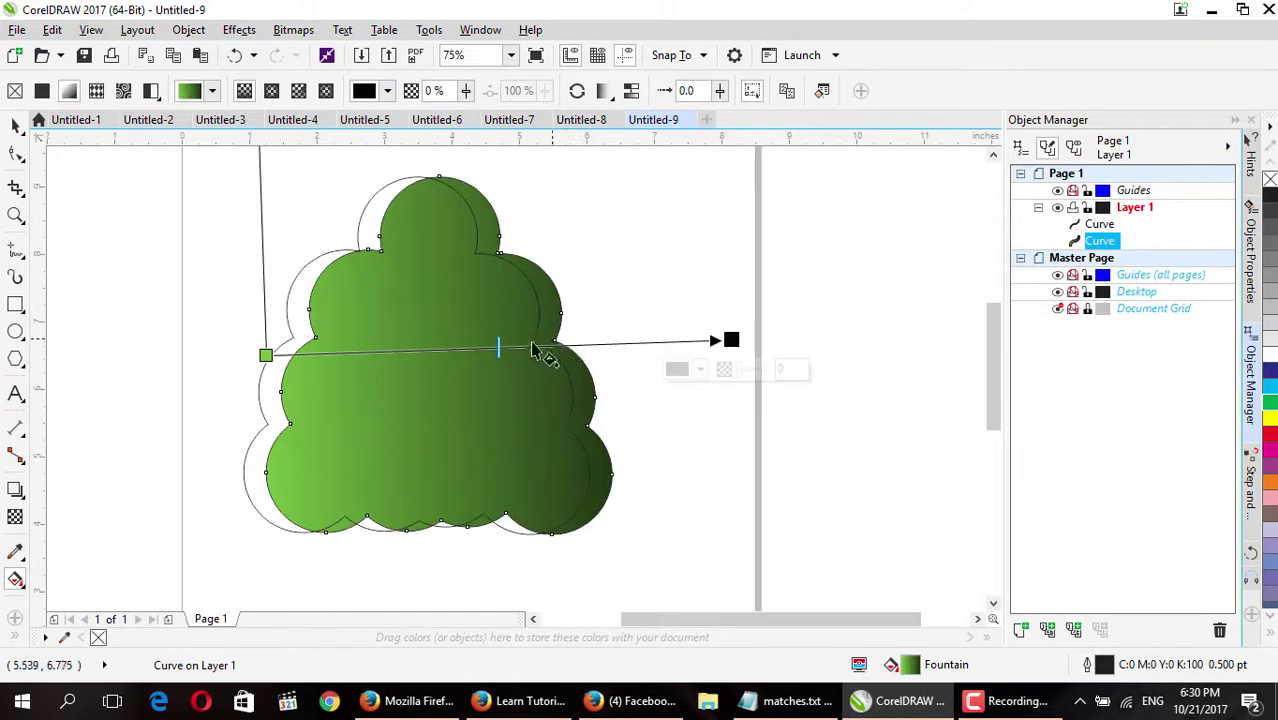
pyautogui.moveTo(497, 348); pyautogui.dragTo(444, 349)
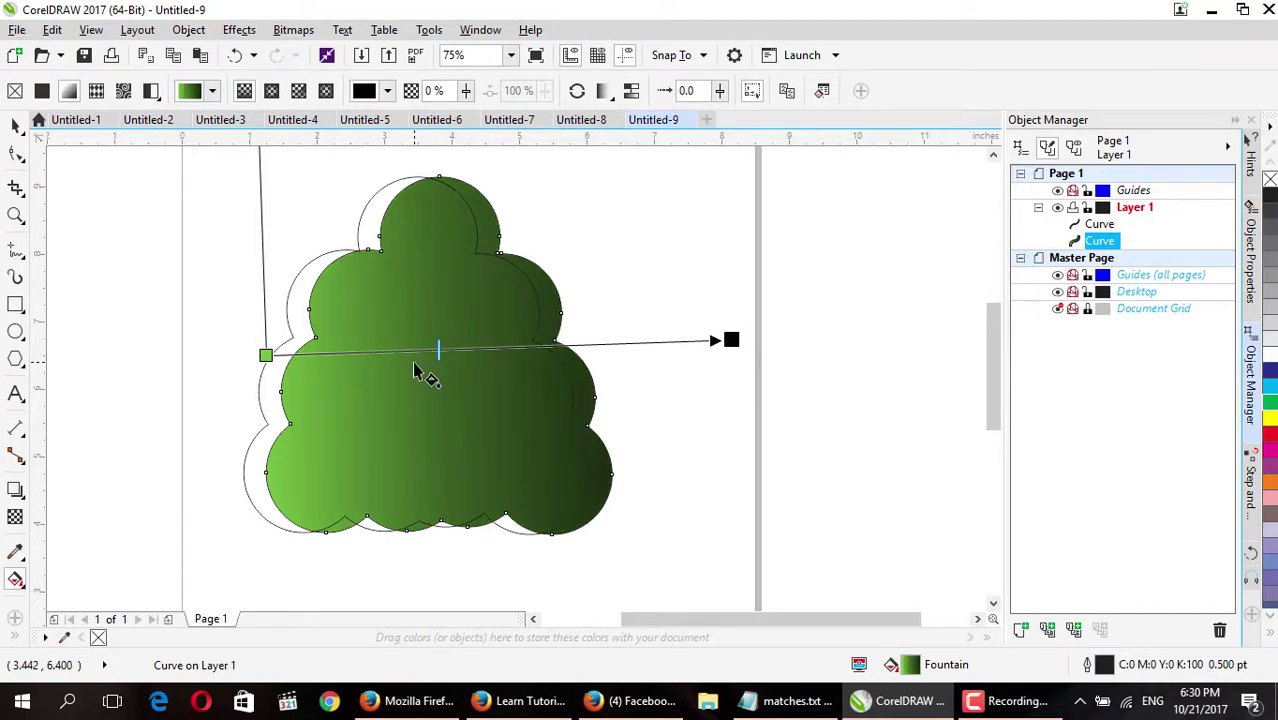
# Move the gradient's green start node slightly inward from the original outline's left edge and deselect the shape.
pyautogui.moveTo(266, 355); pyautogui.dragTo(295, 352)
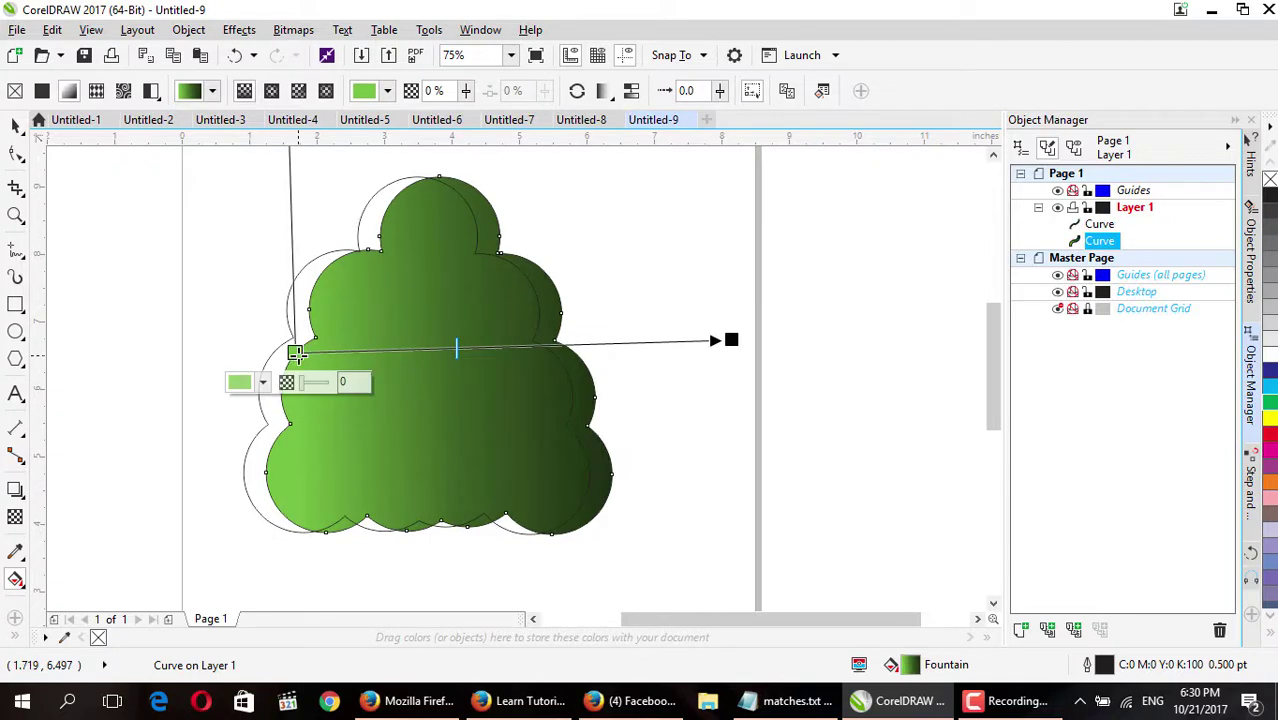
pyautogui.scroll(-1, 334, 352)
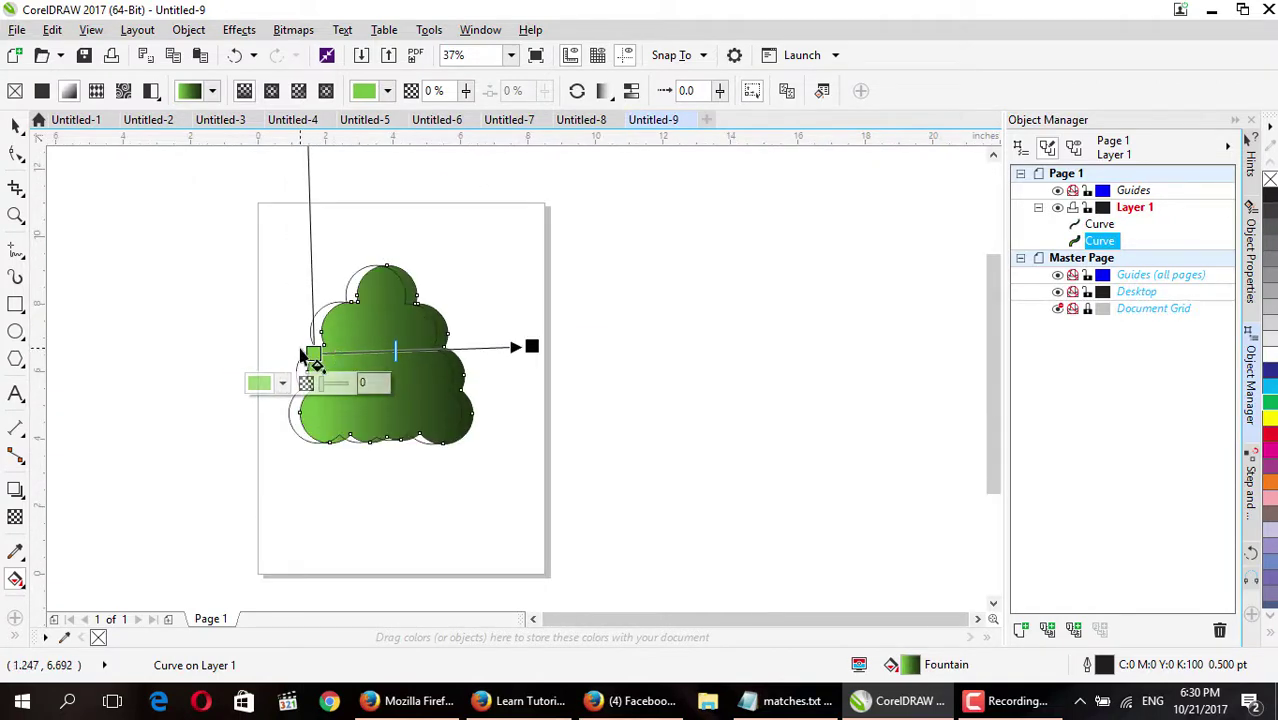
pyautogui.click(17, 127)
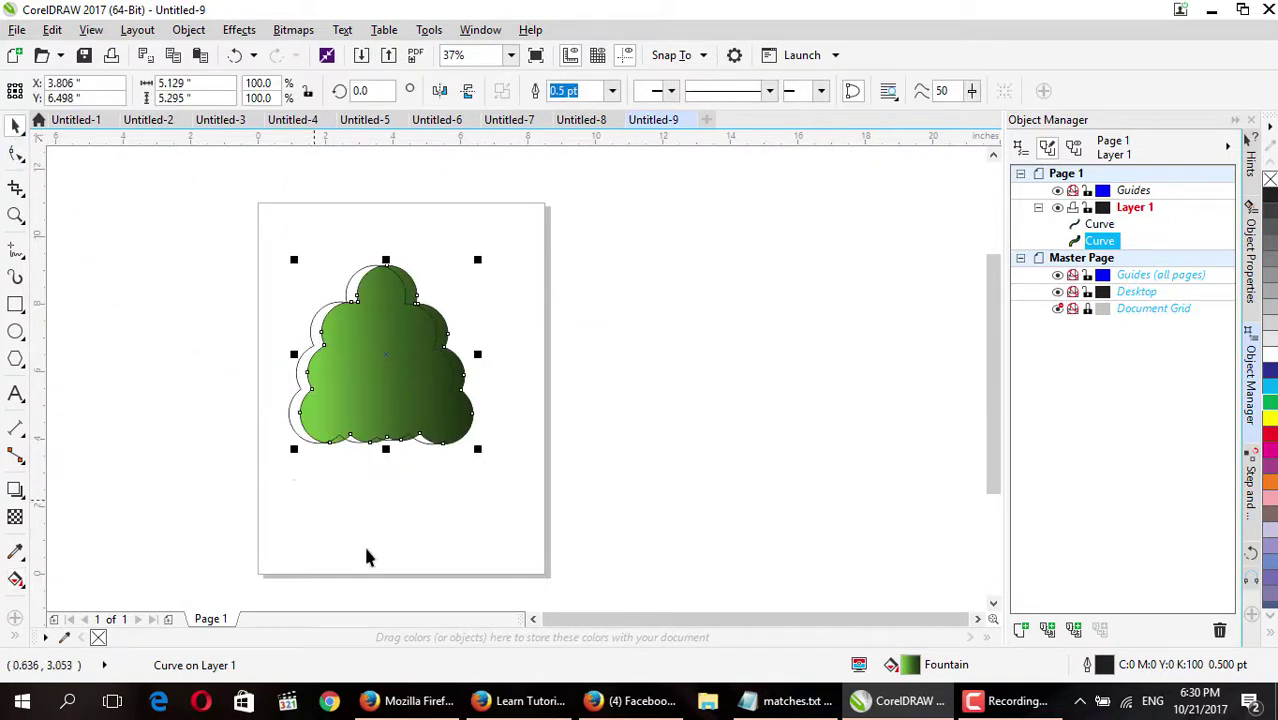
pyautogui.click(349, 507)
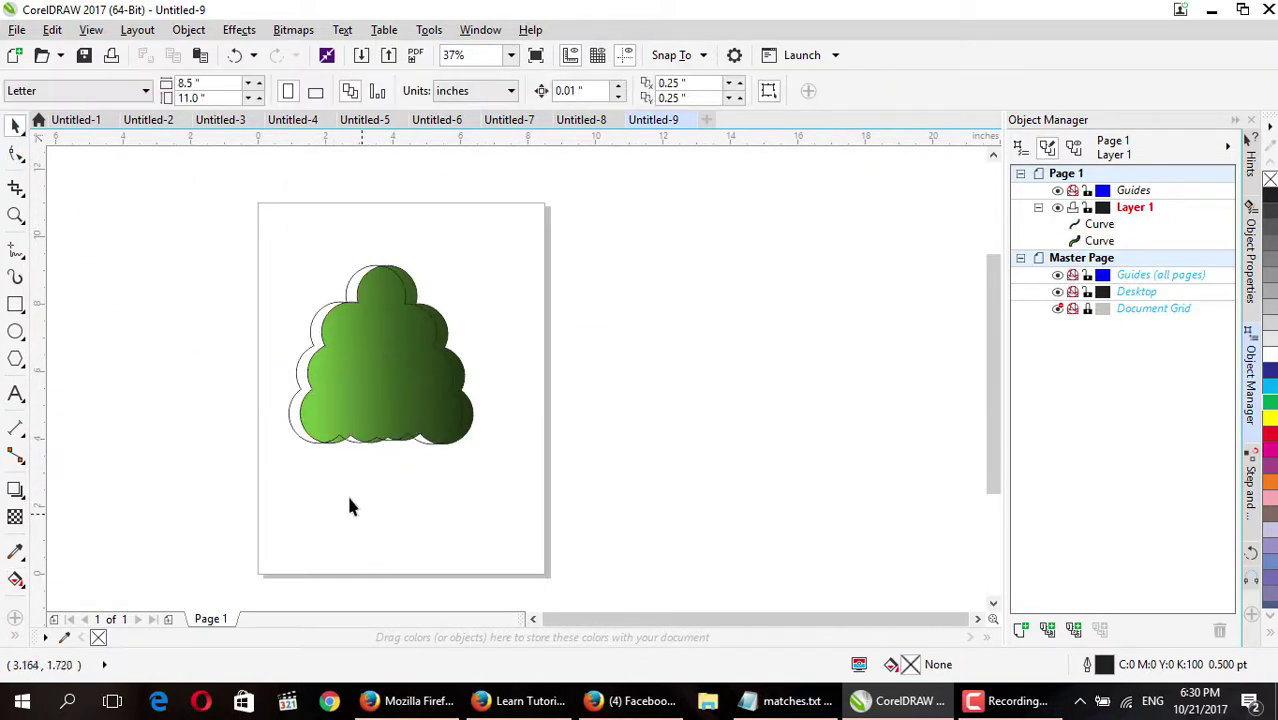
# Apply a fountain fill to the unfilled duplicate outline.
pyautogui.click(296, 432)
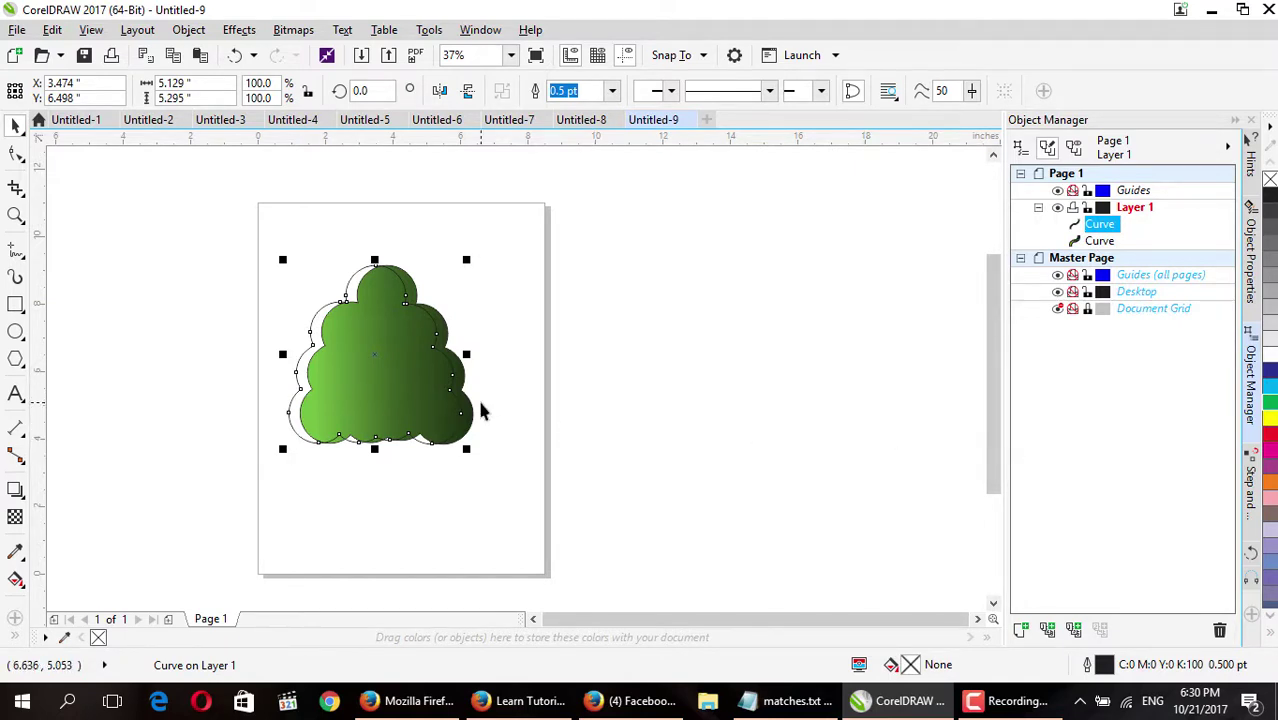
pyautogui.click(17, 582)
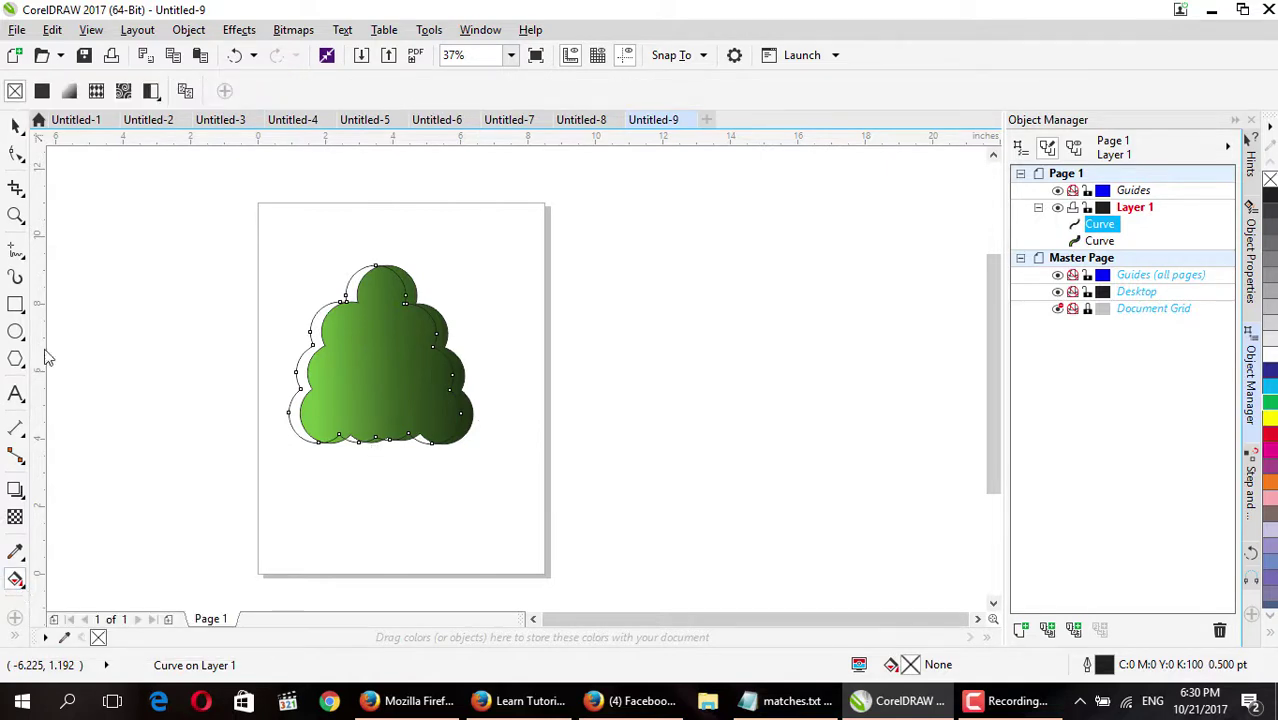
pyautogui.click(70, 92)
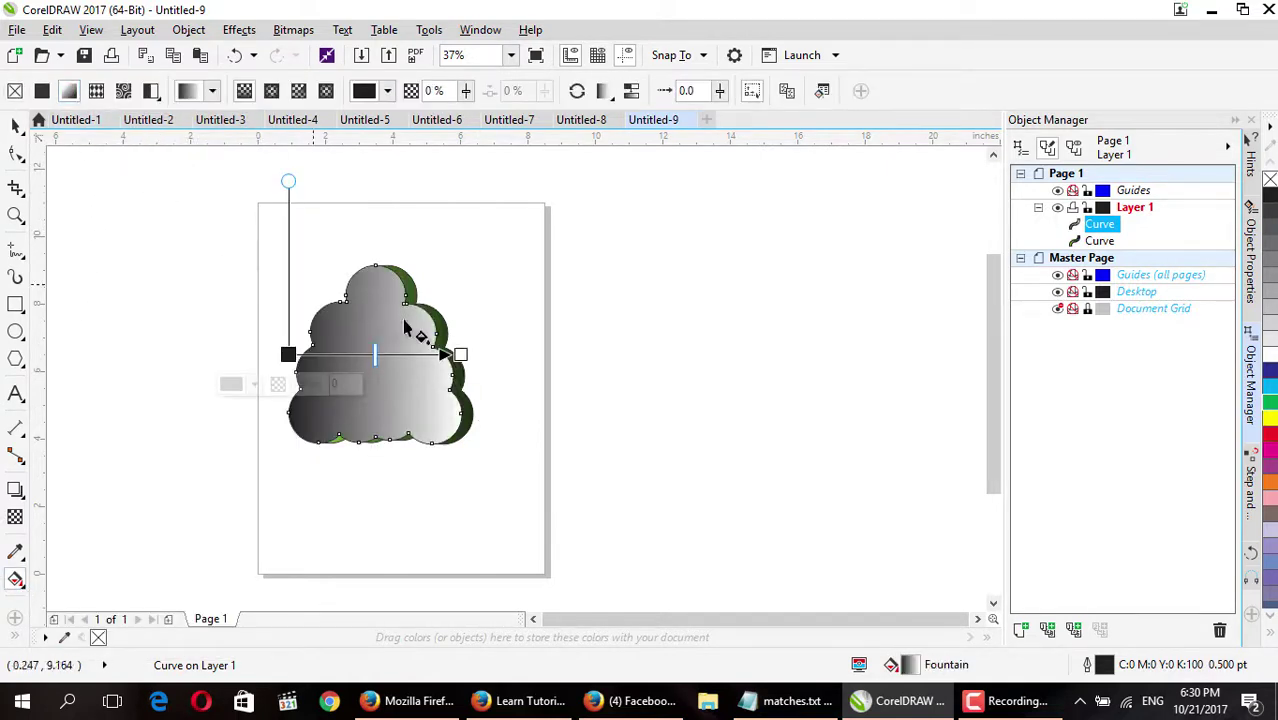
# Set the duplicate's gradient end node colour to dark green, CMYK 86, 31, 100, 22.
pyautogui.click(459, 354)
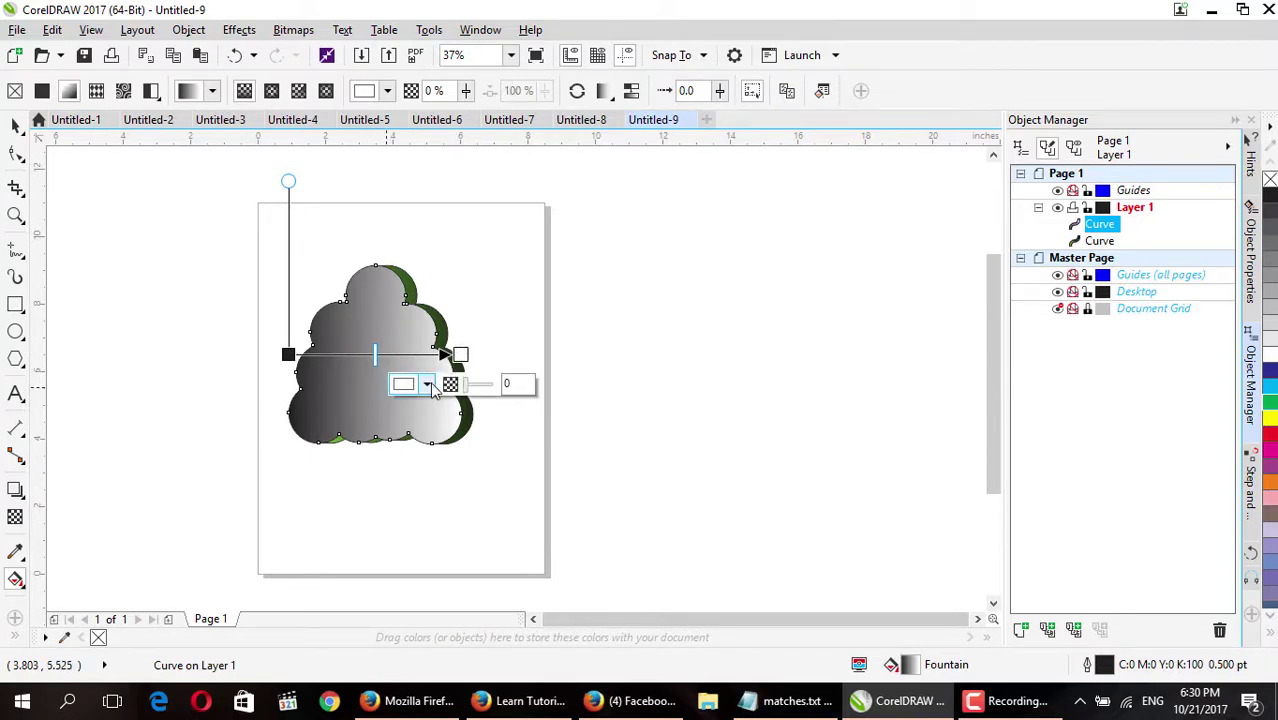
pyautogui.click(428, 385)
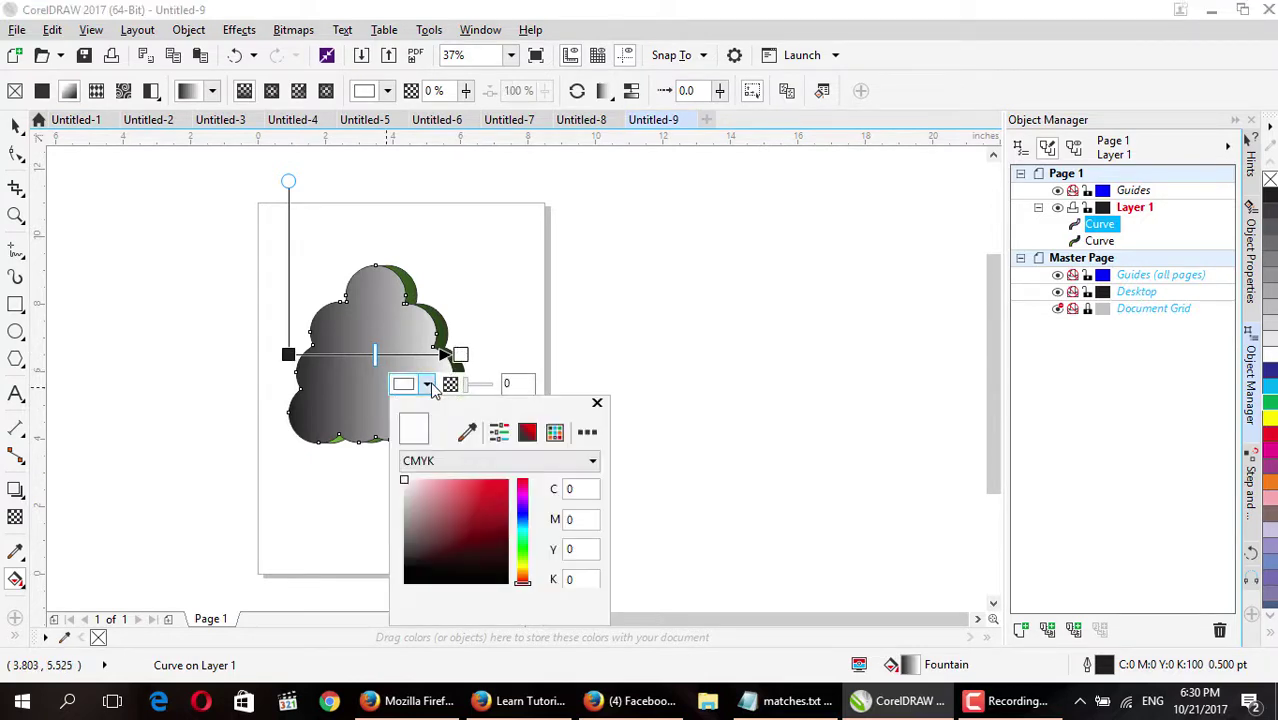
pyautogui.click(522, 556)
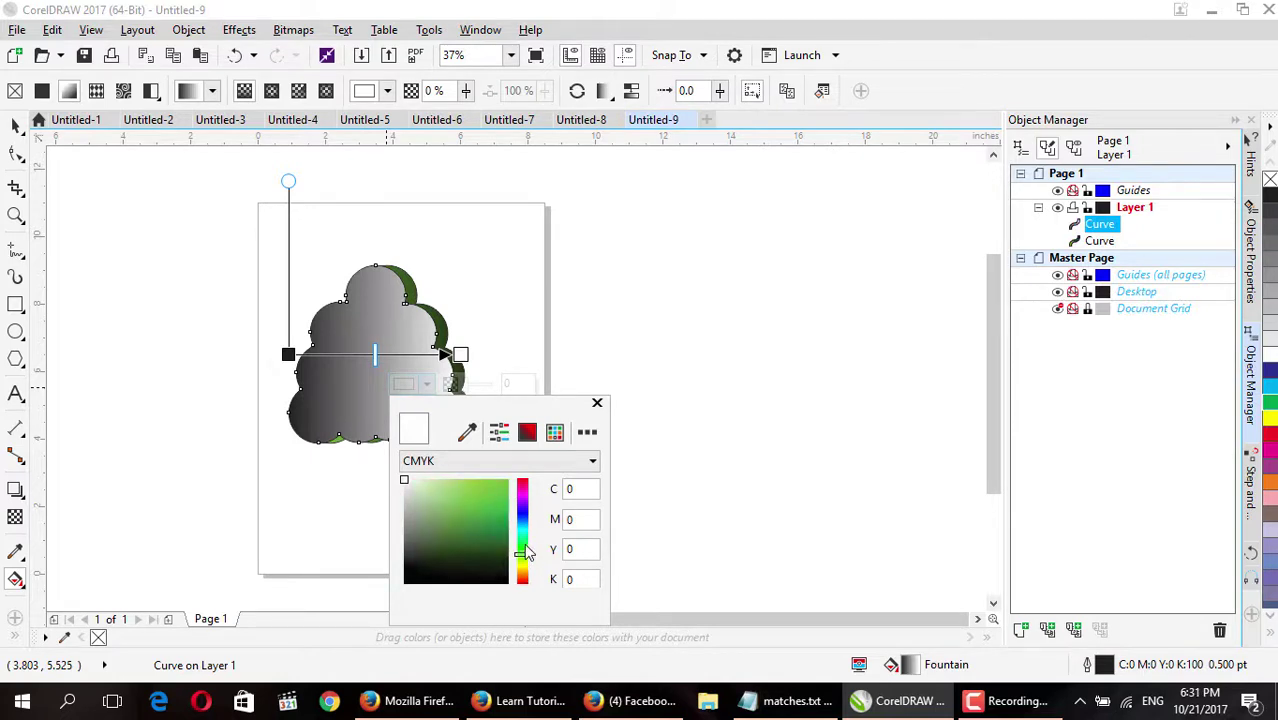
pyautogui.click(504, 519)
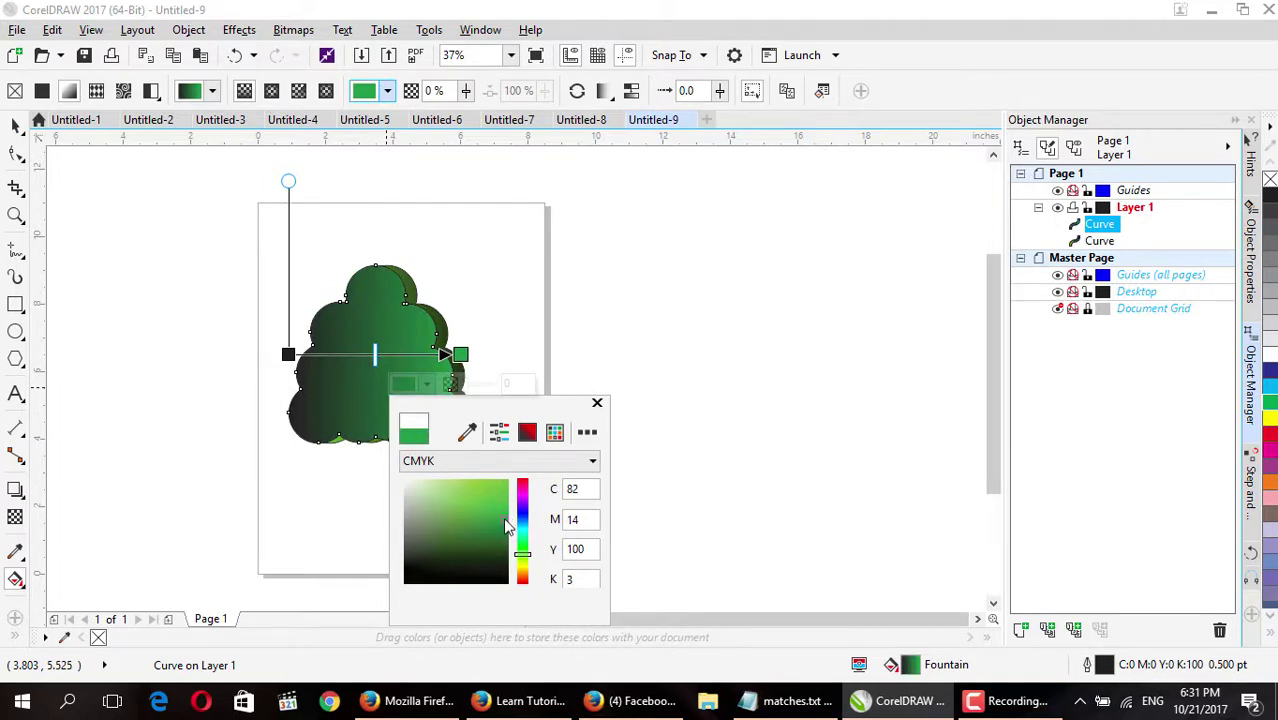
pyautogui.click(506, 535)
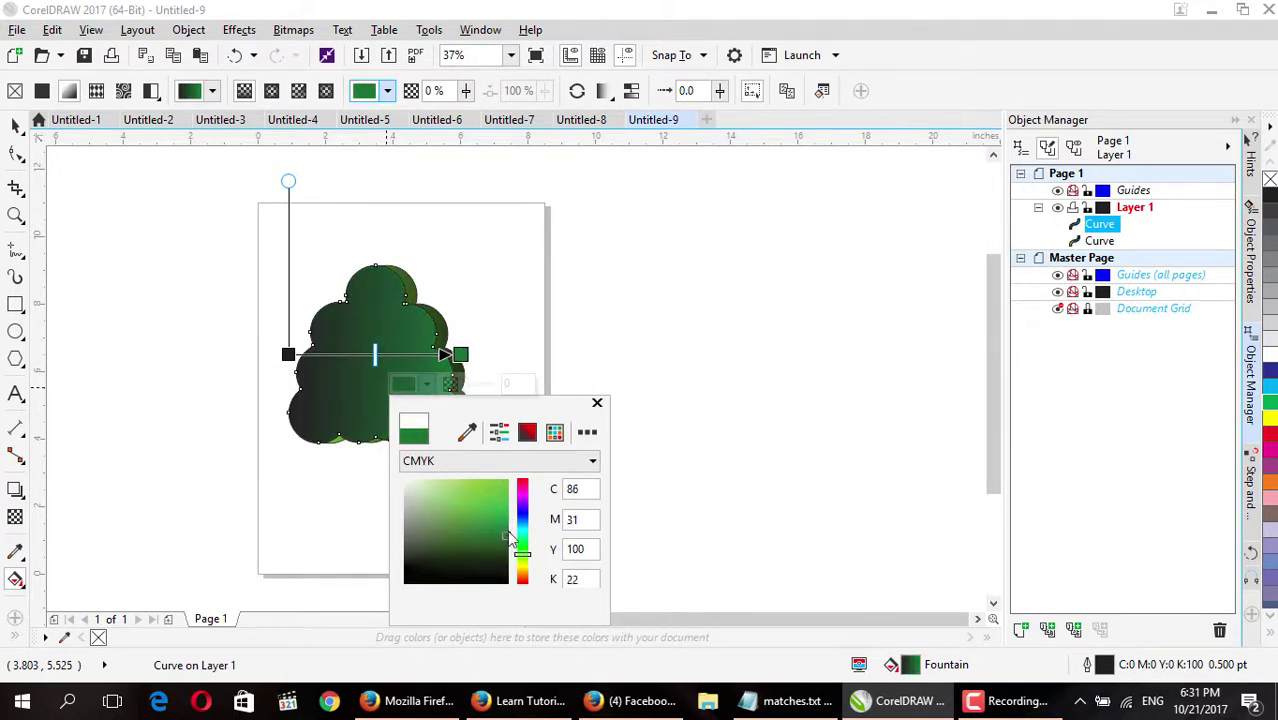
pyautogui.click(597, 402)
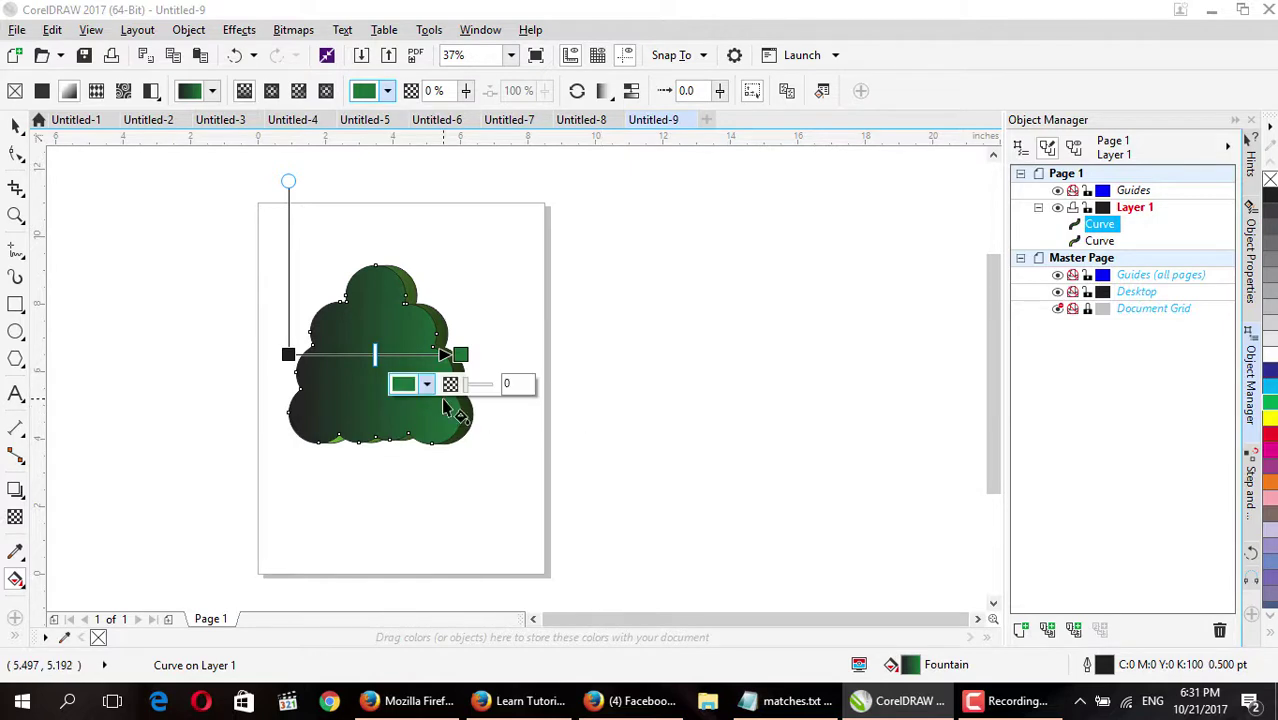
# Set the duplicate's gradient start node colour to light green, CMYK 51, 0, 91, 0.
pyautogui.click(287, 355)
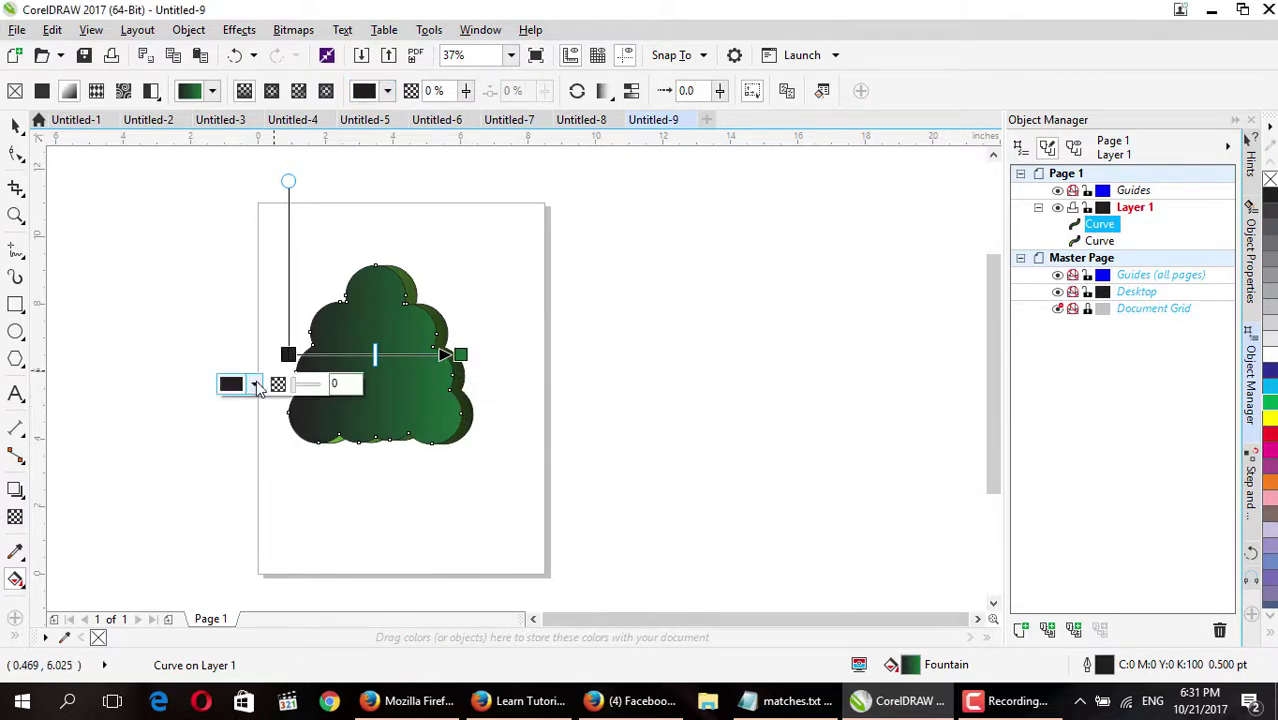
pyautogui.click(254, 384)
pyautogui.click(352, 555)
pyautogui.click(294, 488)
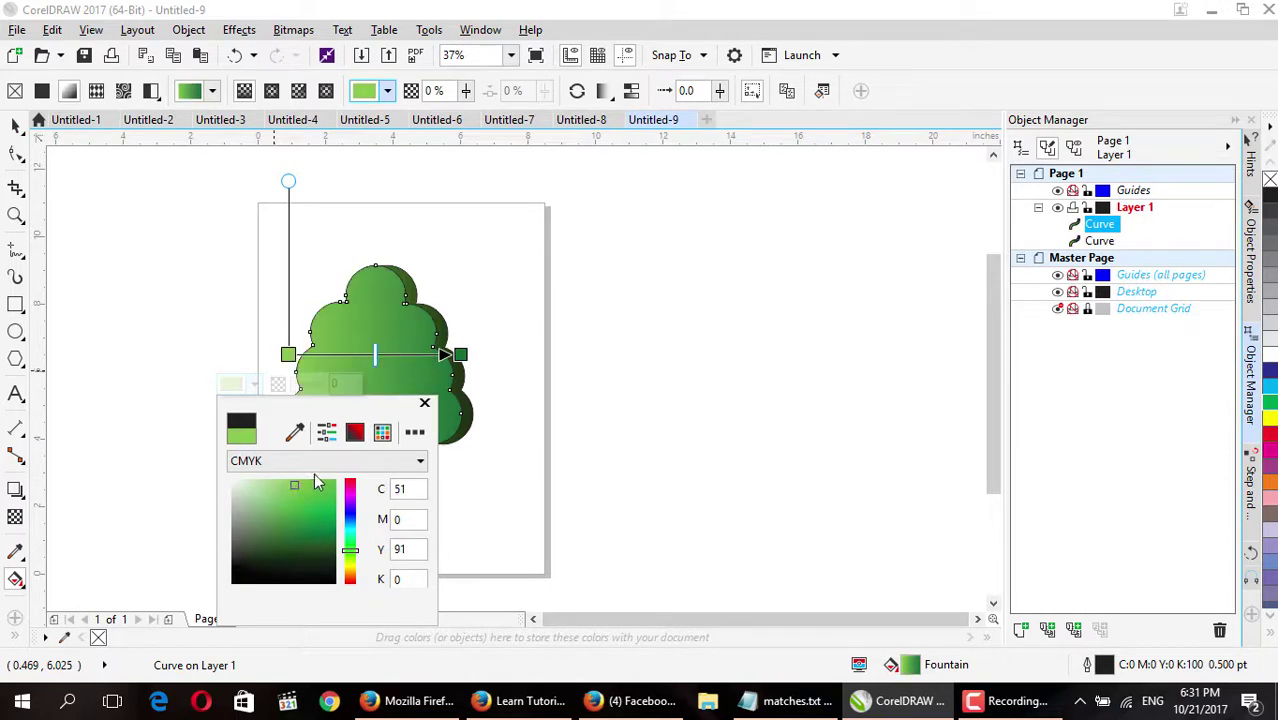
pyautogui.click(424, 402)
# Extend the duplicate's dark green gradient end beyond its right edge, shift the midpoint toward the light green start, and deselect the shape.
pyautogui.scroll(2, 428, 343)
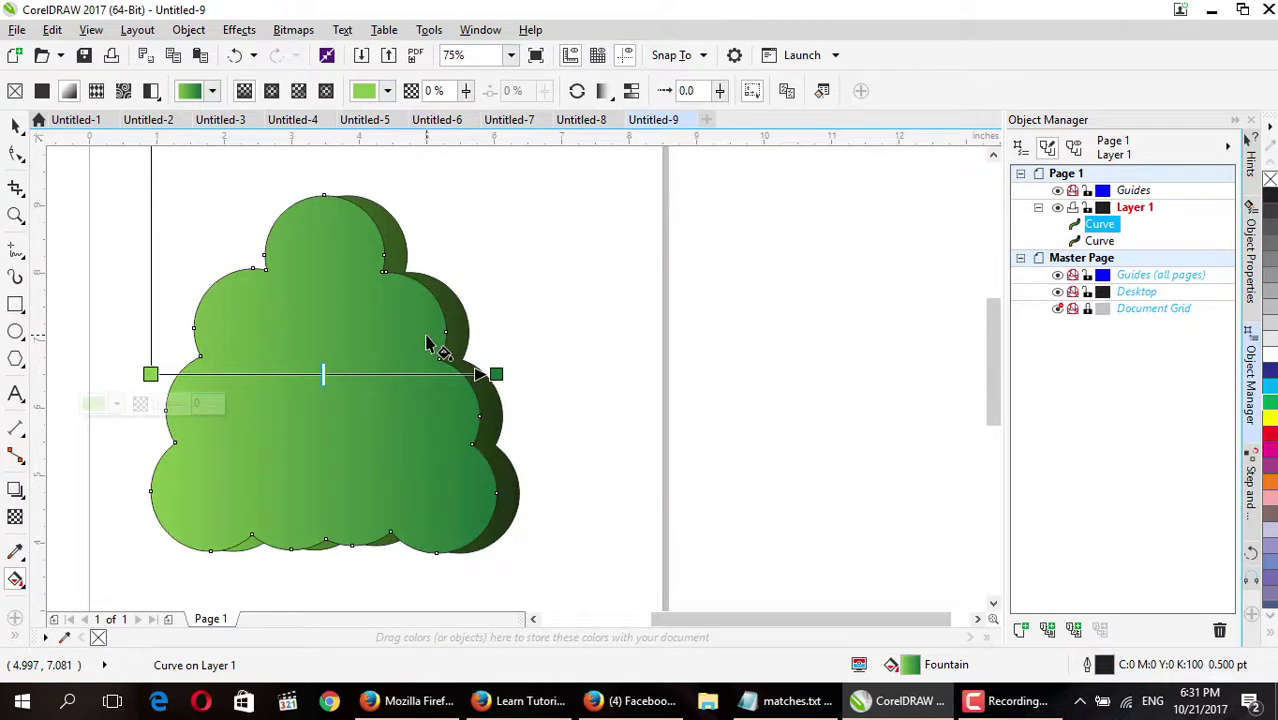
pyautogui.scroll(-2, 428, 343)
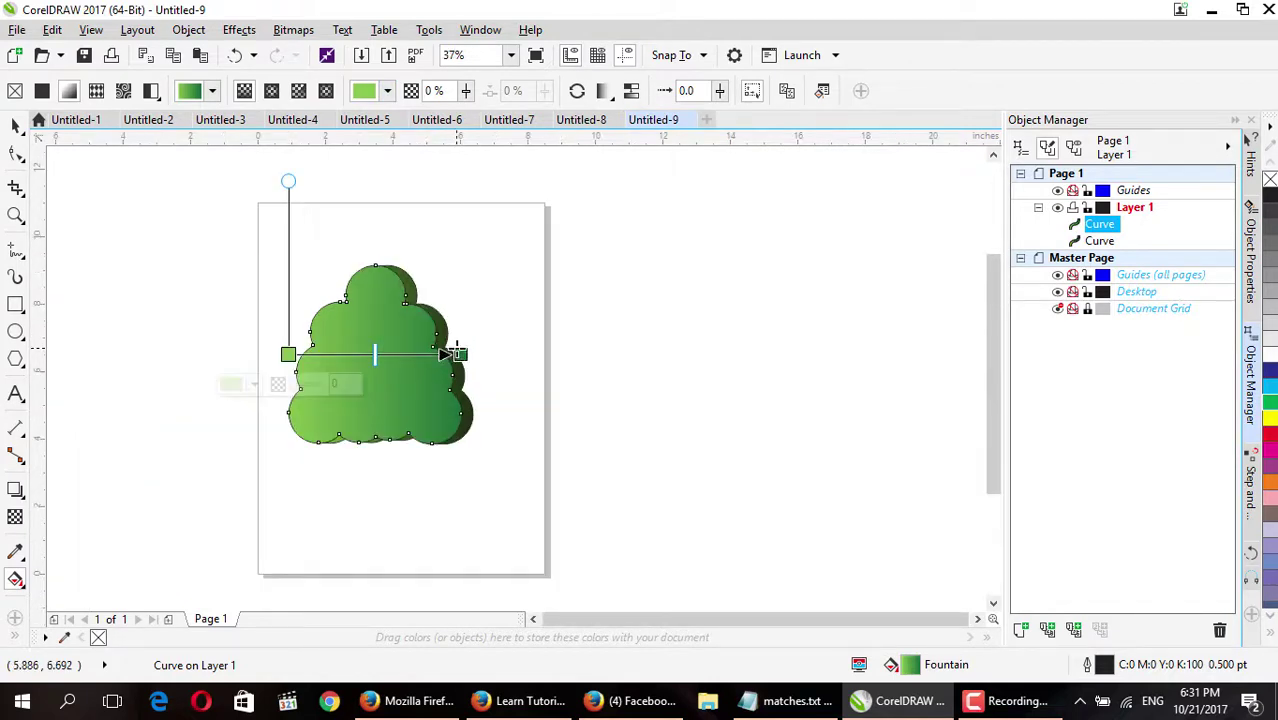
pyautogui.moveTo(455, 353); pyautogui.dragTo(486, 345)
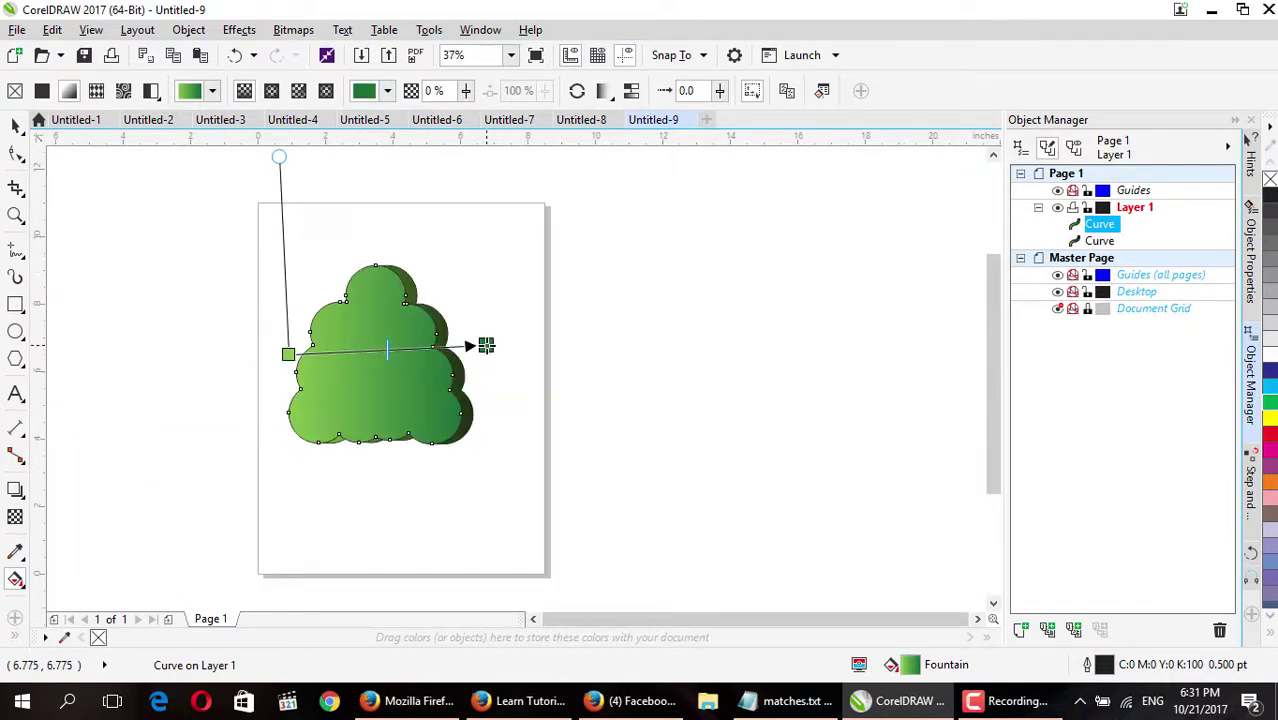
pyautogui.moveTo(388, 352)
pyautogui.mouseDown()
pyautogui.moveTo(405, 352)
pyautogui.moveTo(369, 355)
pyautogui.mouseUp()
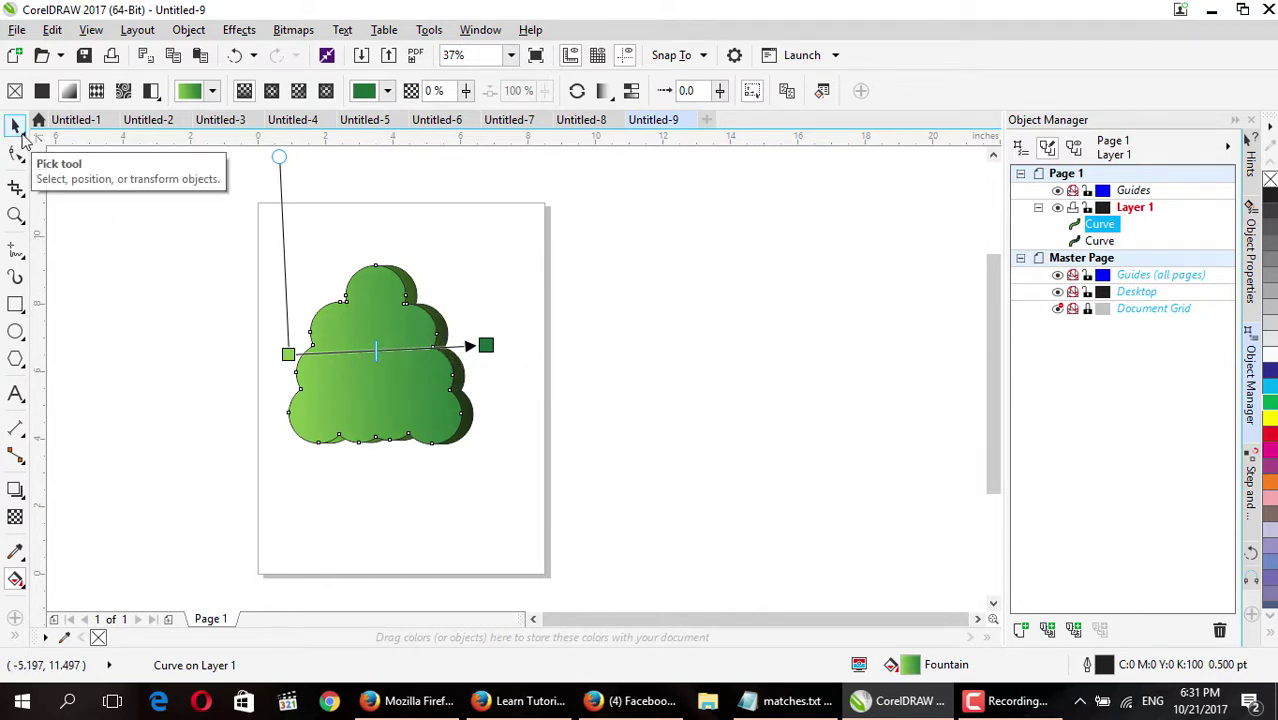
pyautogui.click(24, 136)
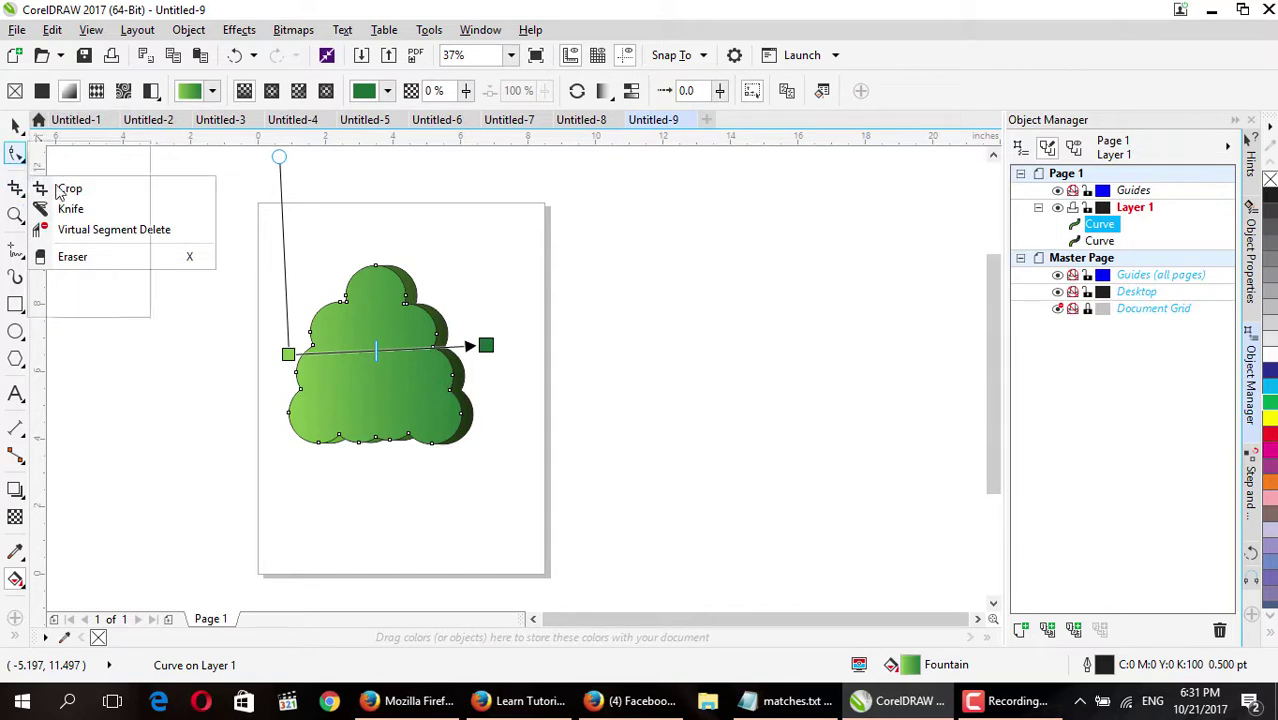
pyautogui.moveTo(16, 153)
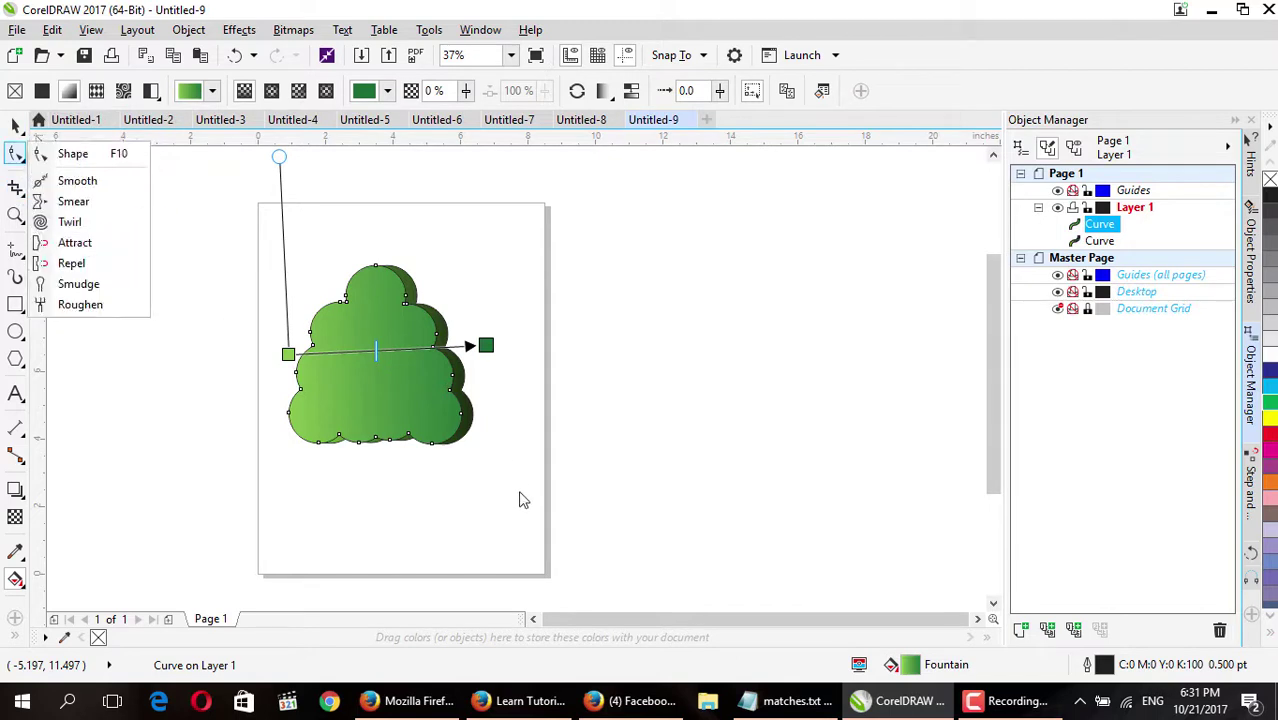
pyautogui.click(15, 126)
pyautogui.click(389, 486)
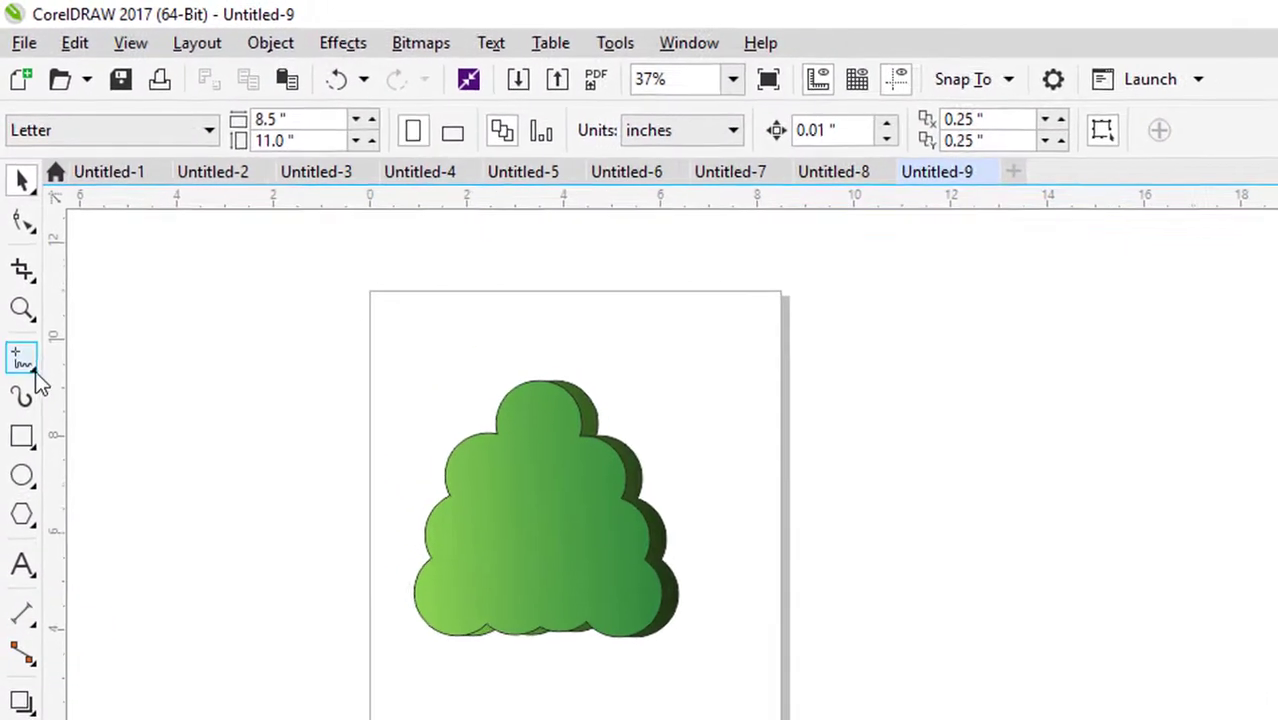
# Start a straight-sided Bézier outline in the empty area right of the page, forming a branch that slants up to the left.
pyautogui.click(24, 258)
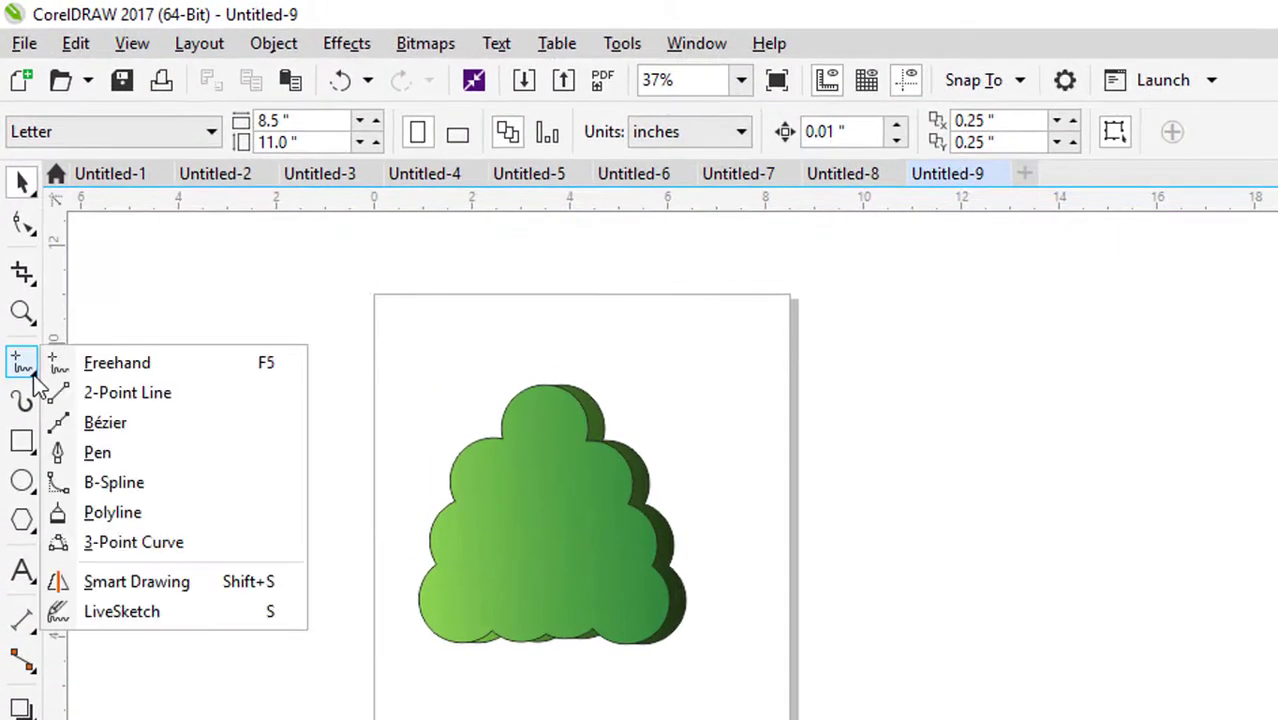
pyautogui.click(131, 424)
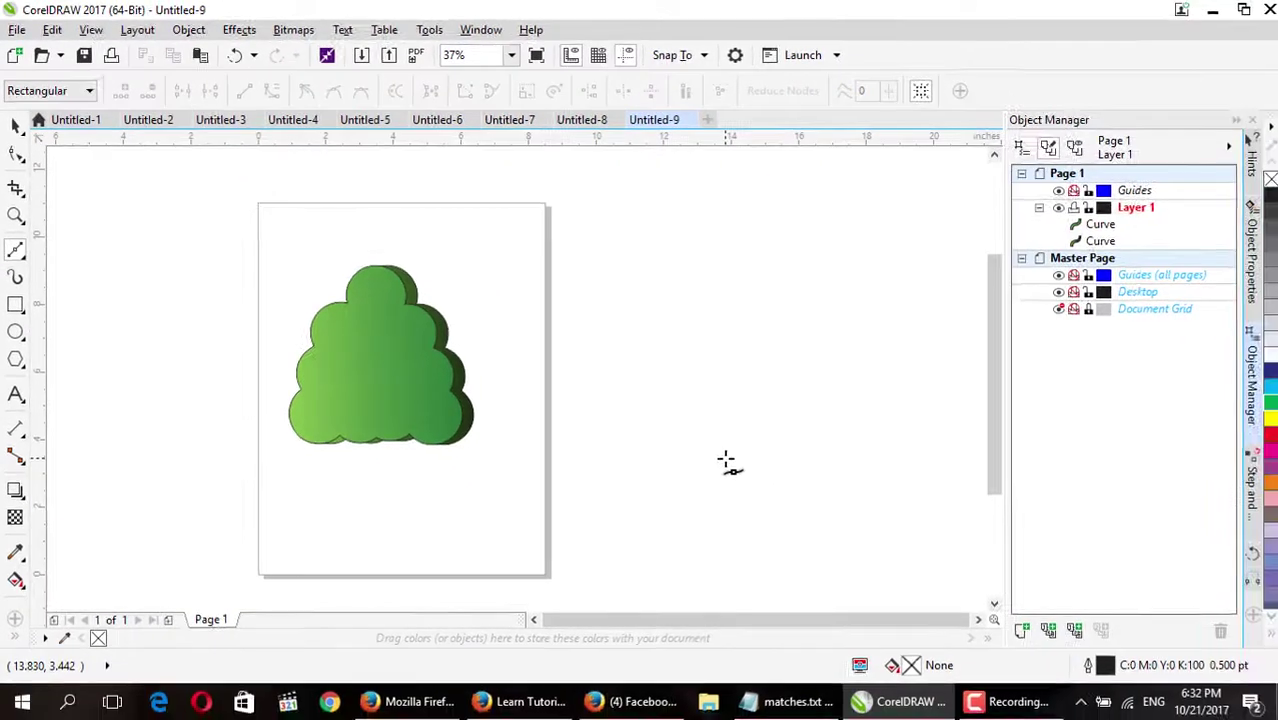
pyautogui.click(714, 451)
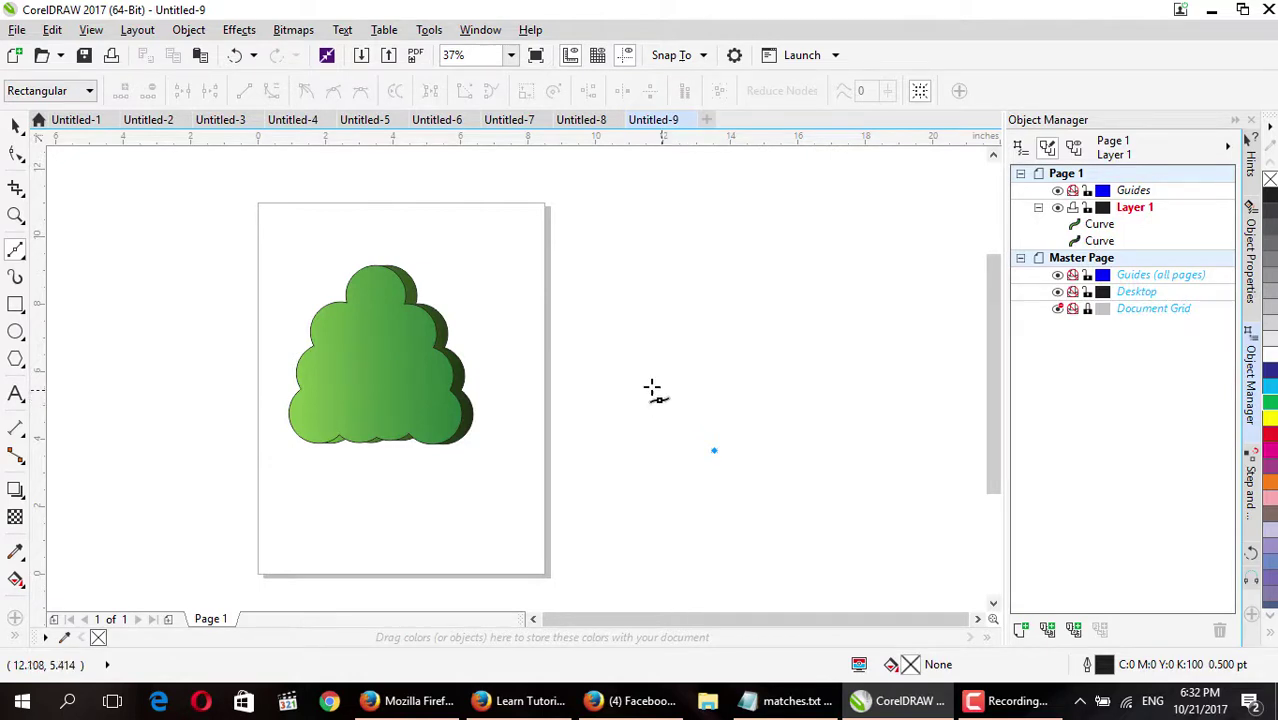
pyautogui.click(664, 386)
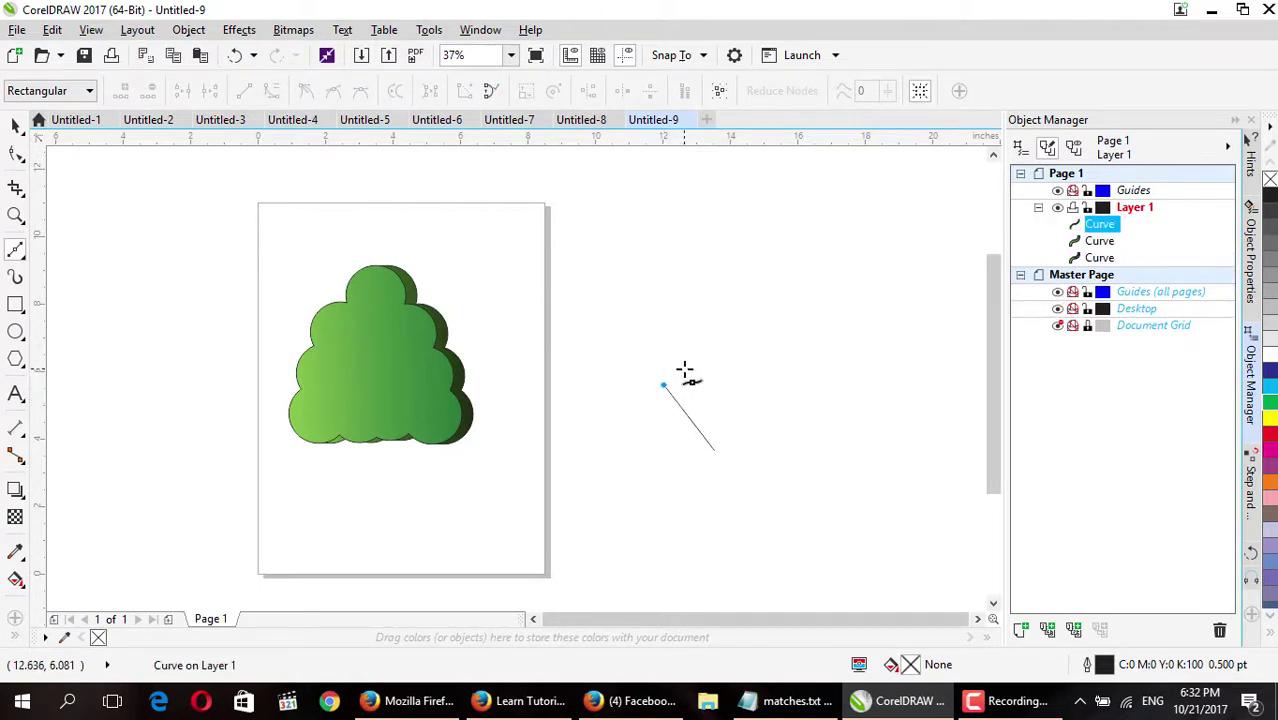
pyautogui.click(688, 369)
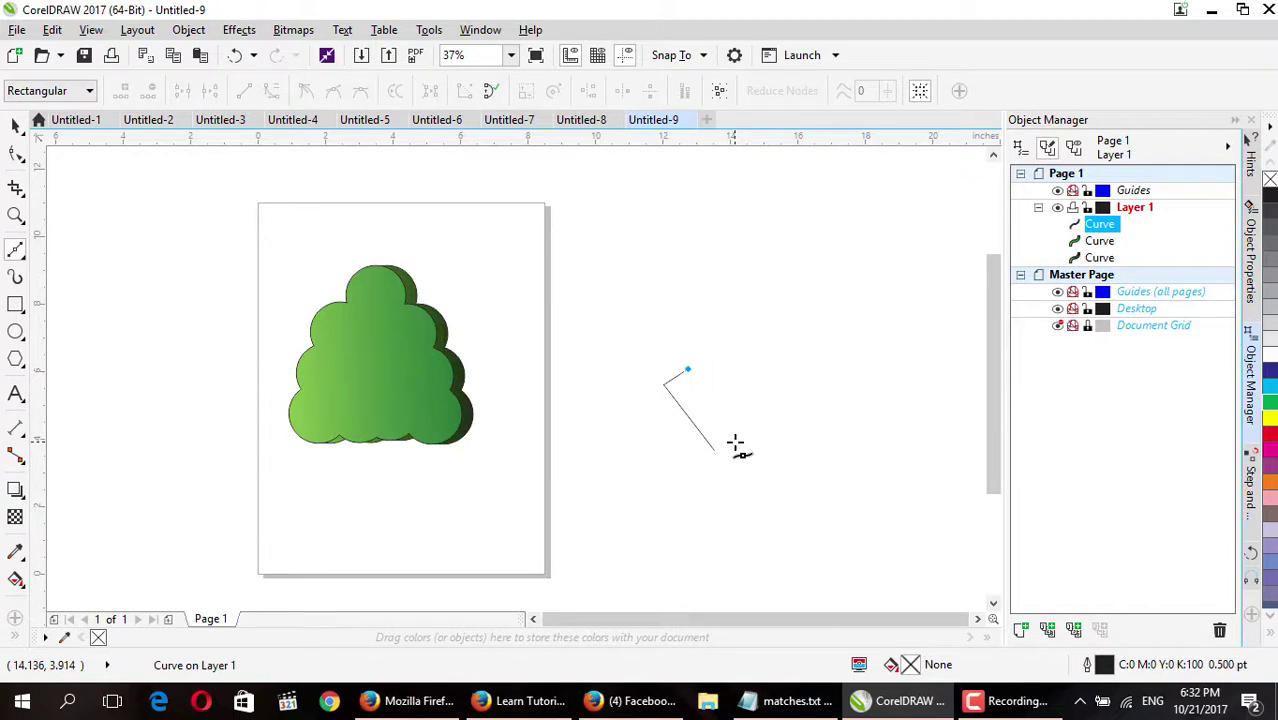
pyautogui.click(735, 441)
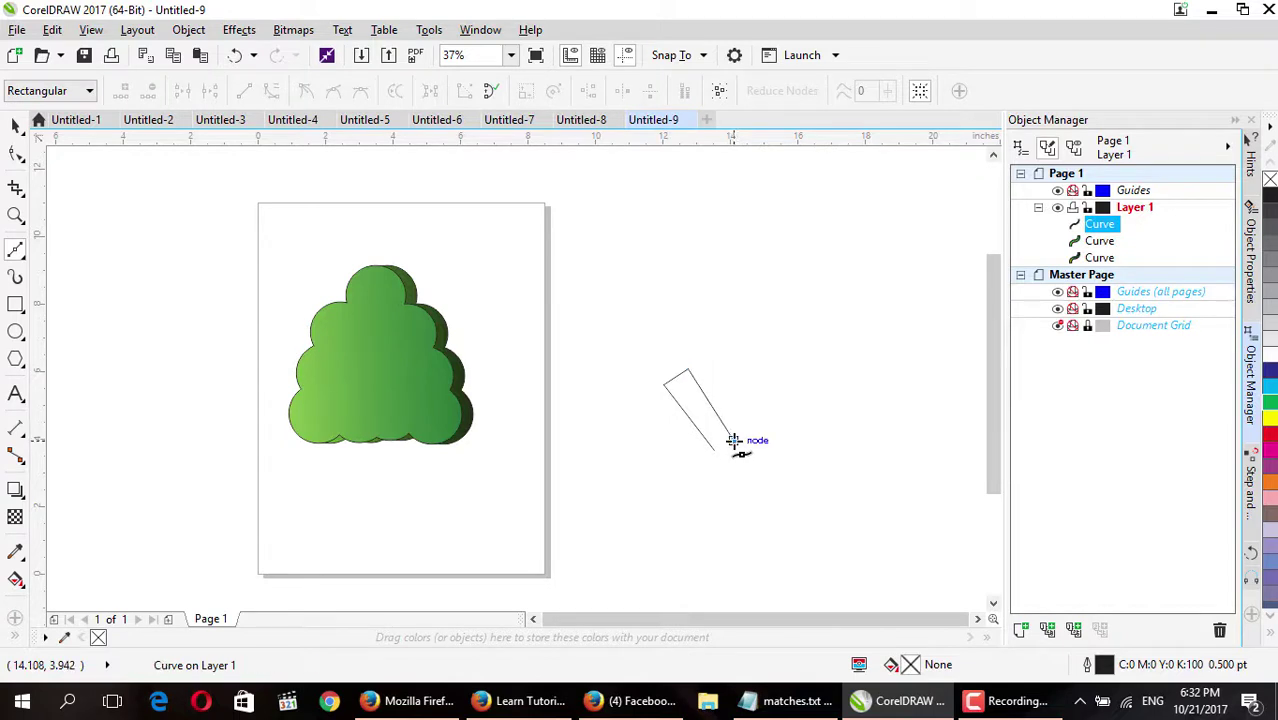
# Continue the Bézier outline with a tall upright middle branch and a shorter branch slanting up to the right.
pyautogui.click(740, 349)
pyautogui.click(770, 354)
pyautogui.click(760, 447)
pyautogui.click(798, 398)
pyautogui.click(815, 412)
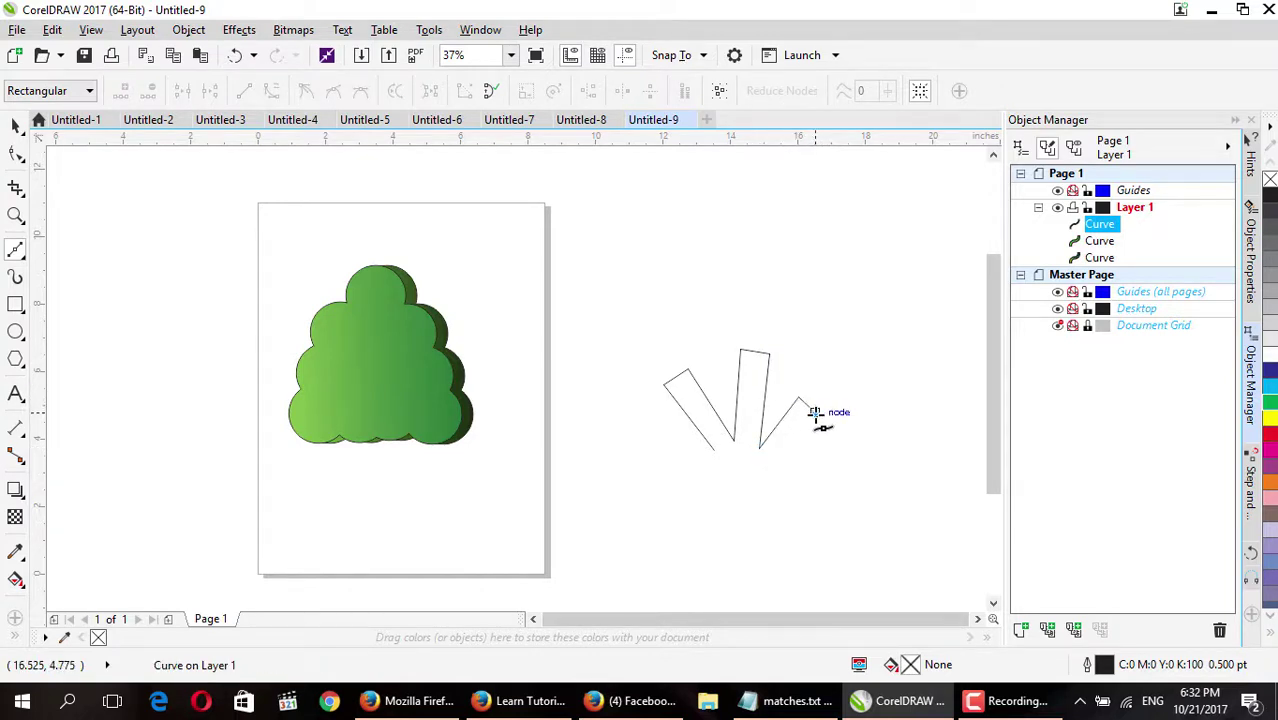
pyautogui.click(769, 472)
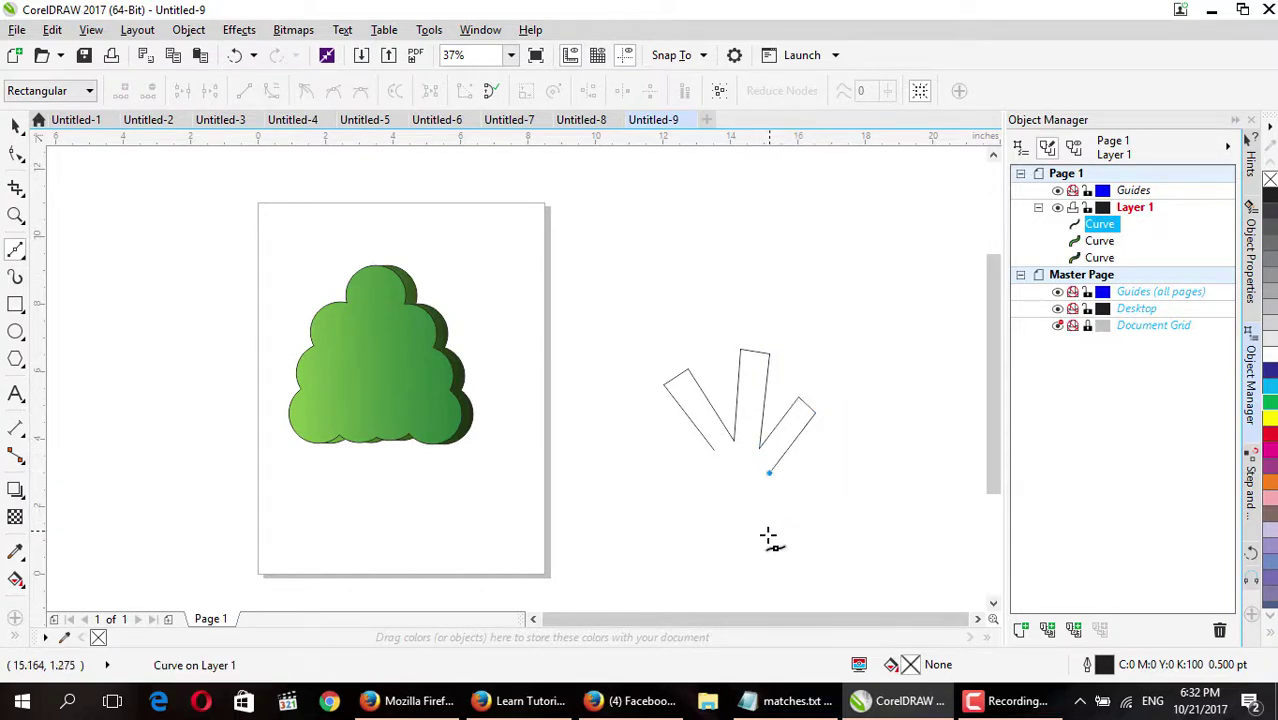
# Draw the straight trunk below the branches and close the outline at its starting node.
pyautogui.click(765, 578)
pyautogui.click(713, 579)
pyautogui.click(714, 450)
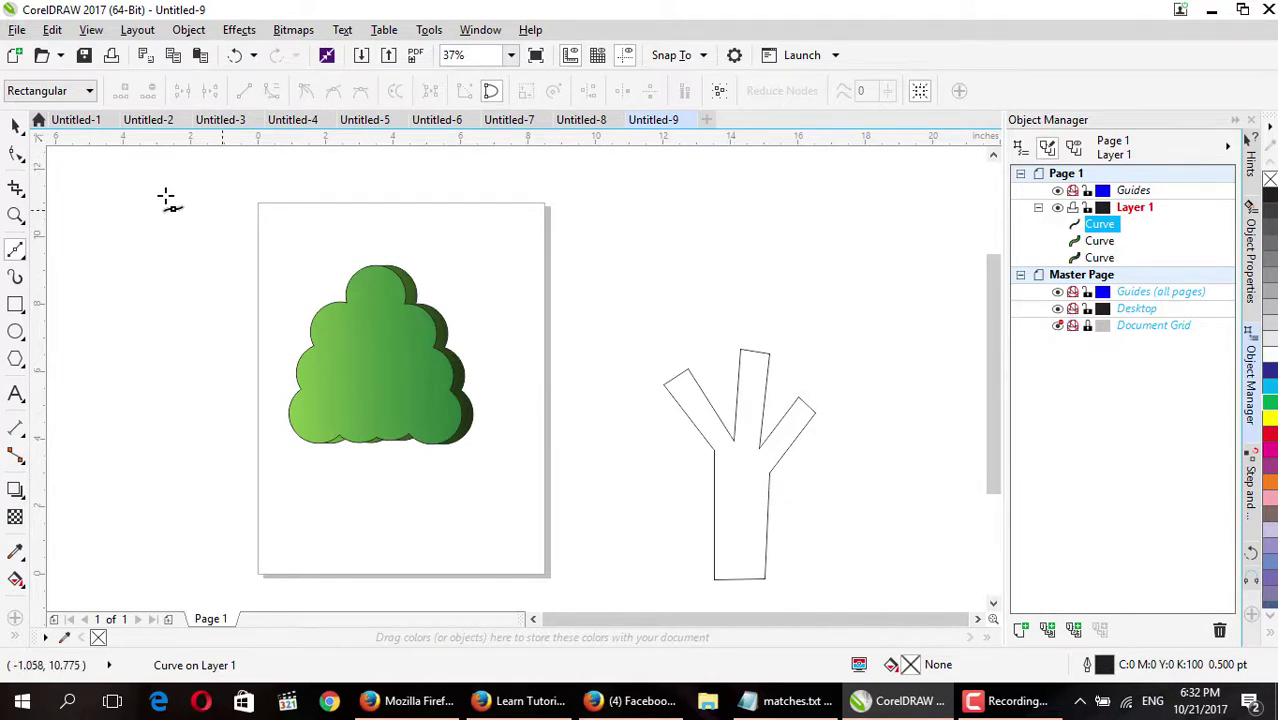
# Move the node joining the left branch to the trunk downward and slightly right, nearly level with the opposite junction.
pyautogui.click(16, 150)
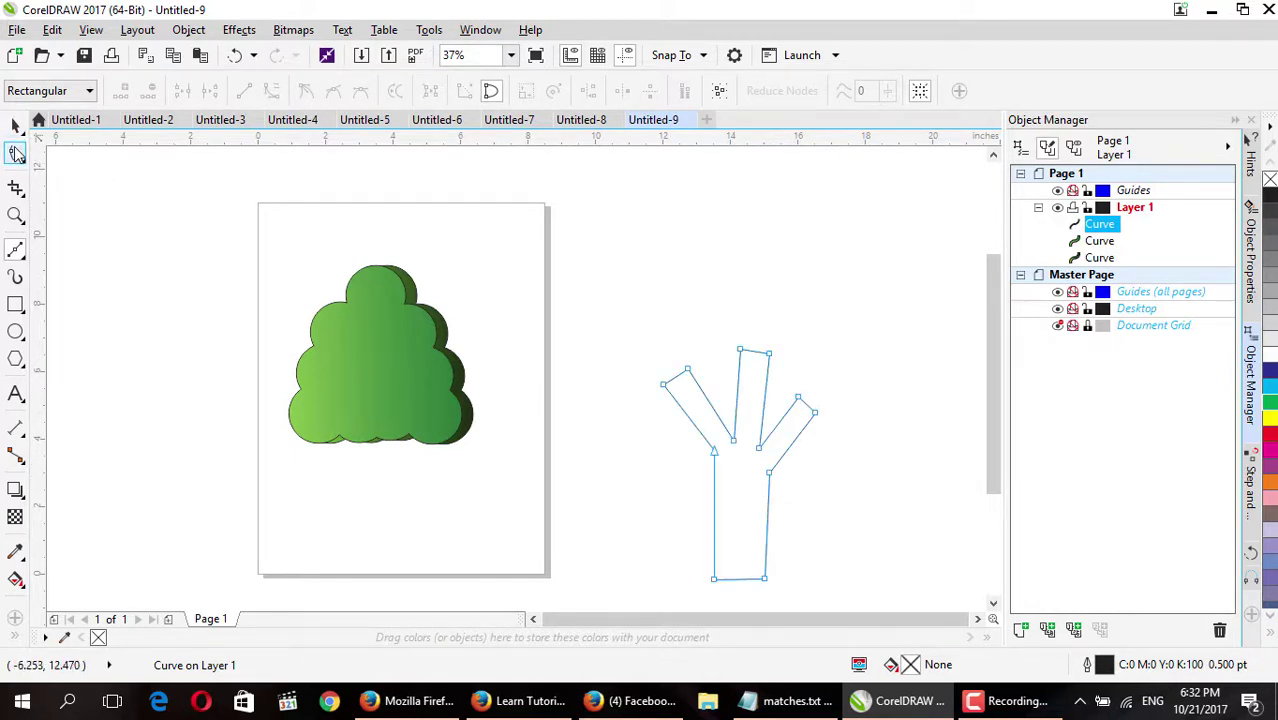
pyautogui.scroll(2, 727, 458)
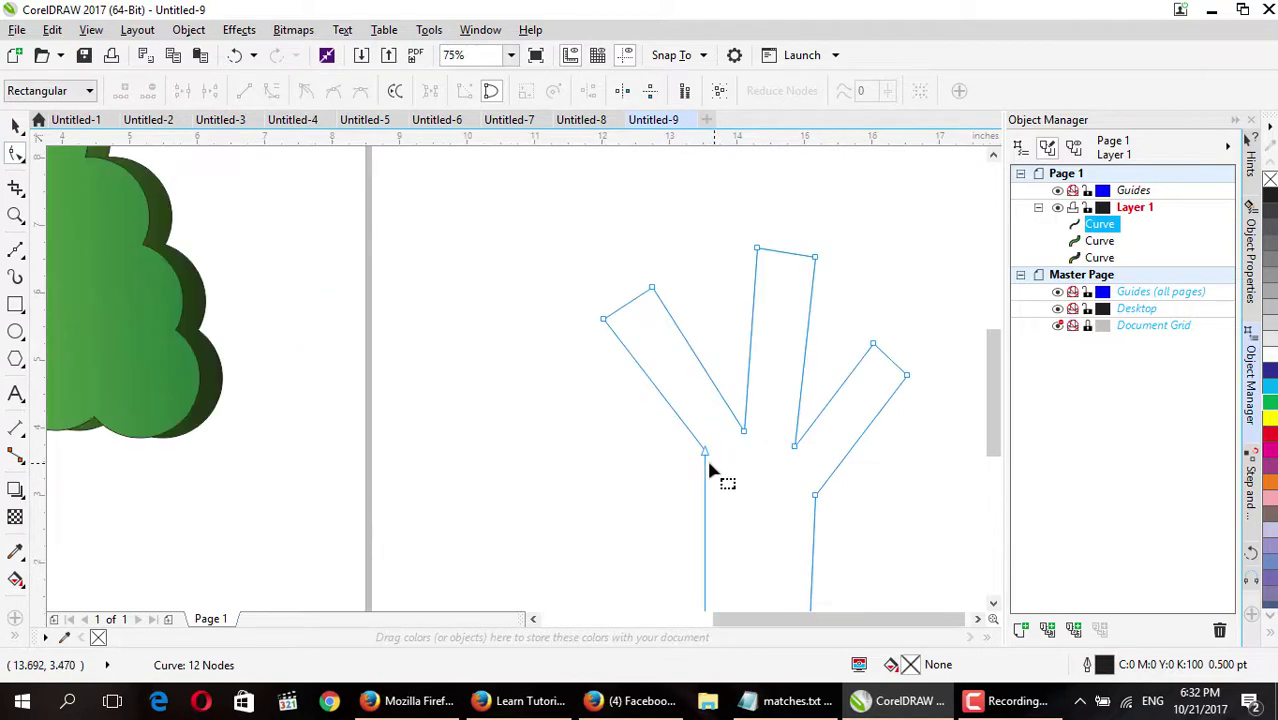
pyautogui.moveTo(704, 456); pyautogui.dragTo(714, 488)
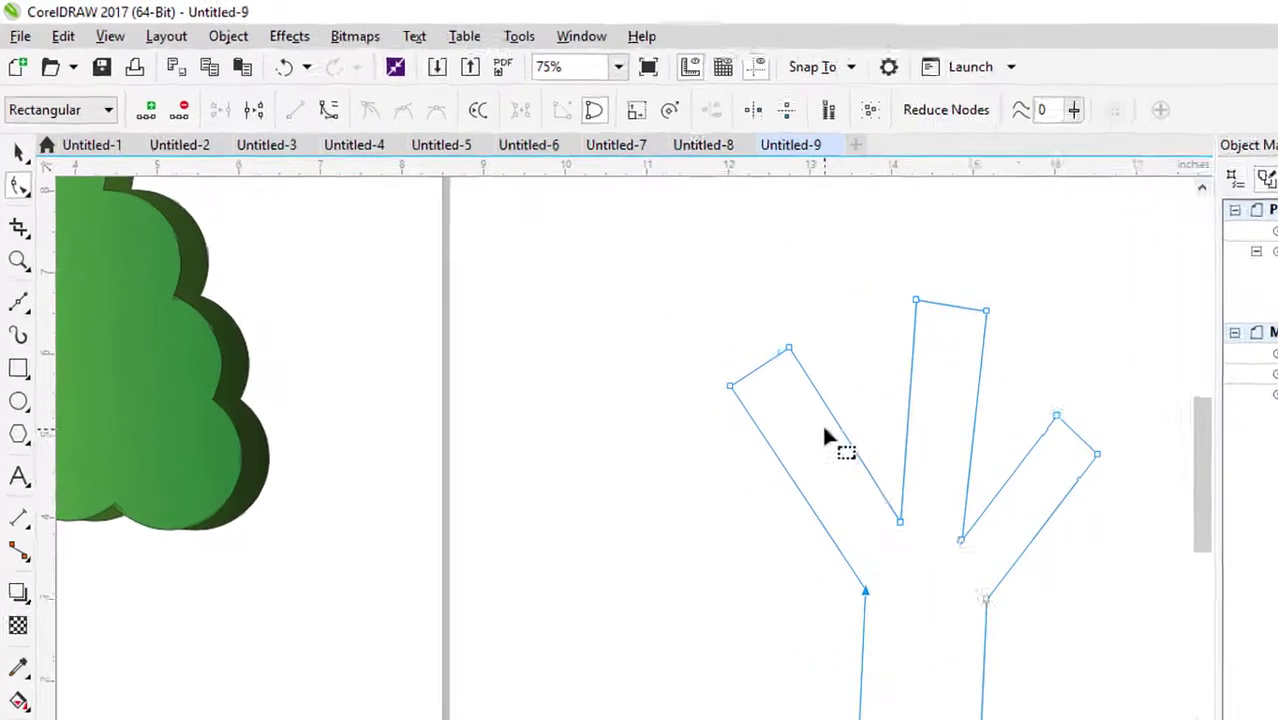
# Convert the flat end segments of the left and middle branches to curves and bulge them outward into rounded tips.
pyautogui.click(892, 429)
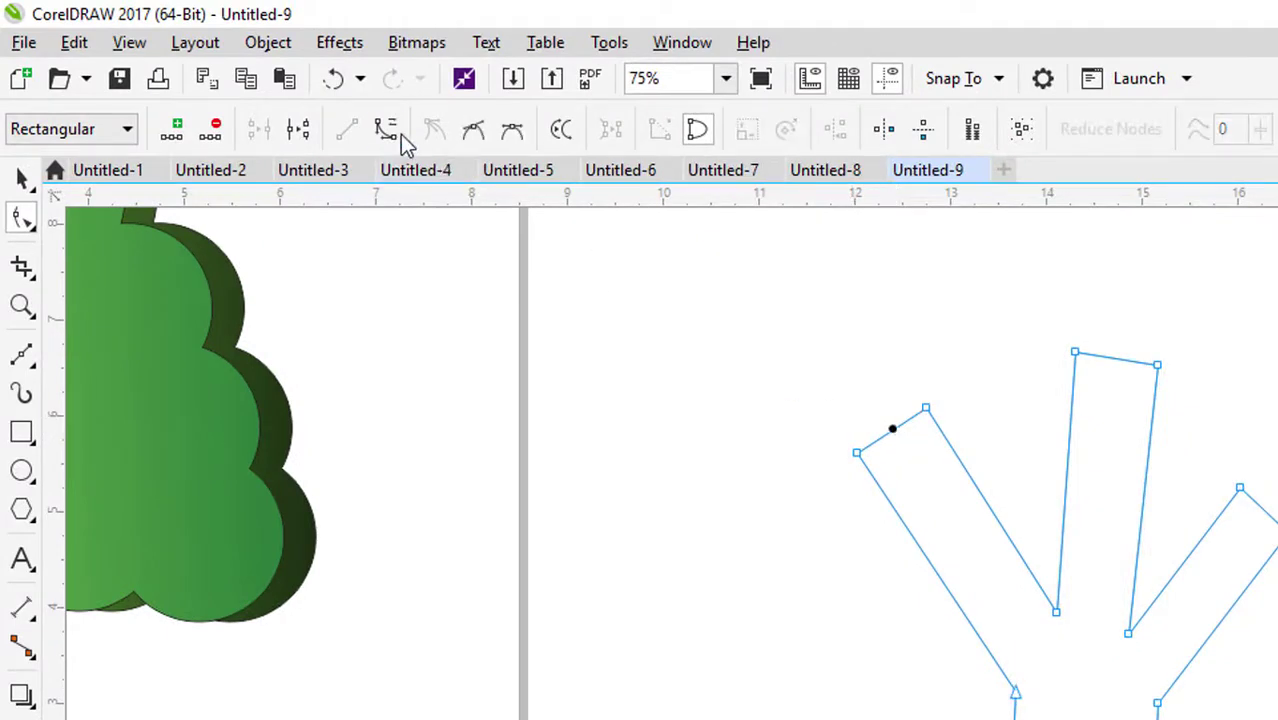
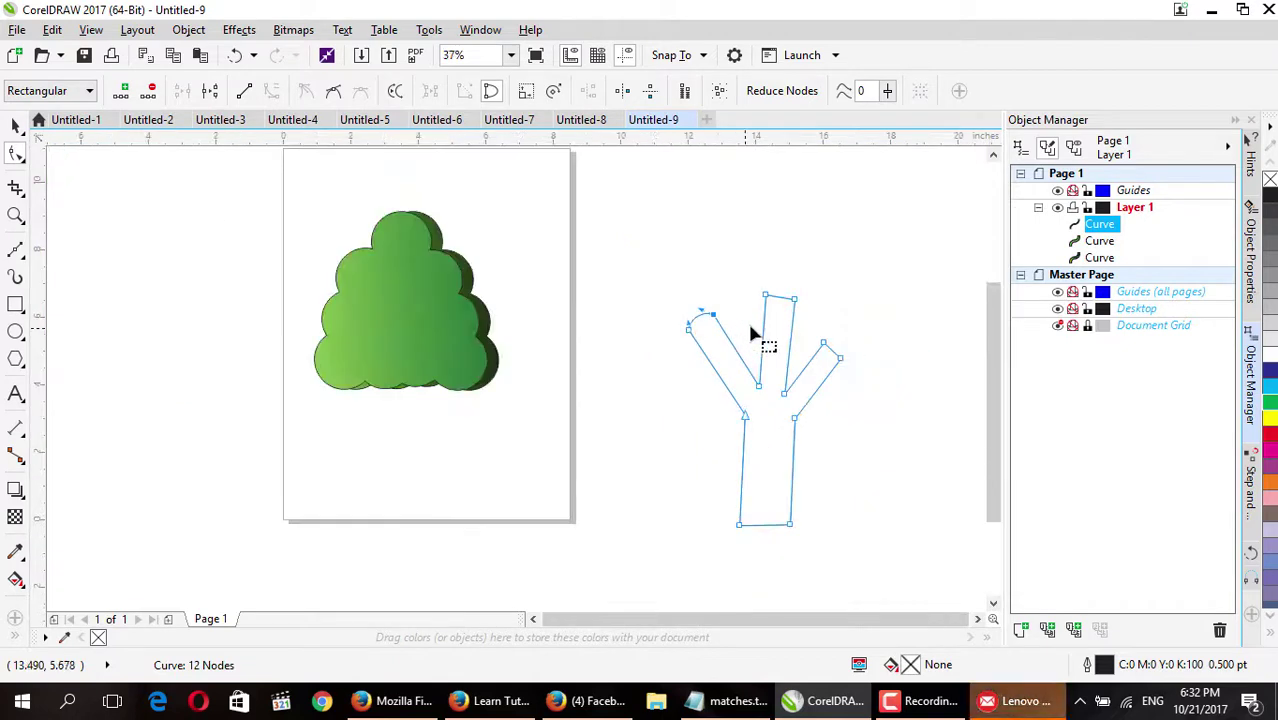
pyautogui.scroll(4, 790, 310)
pyautogui.click(782, 317)
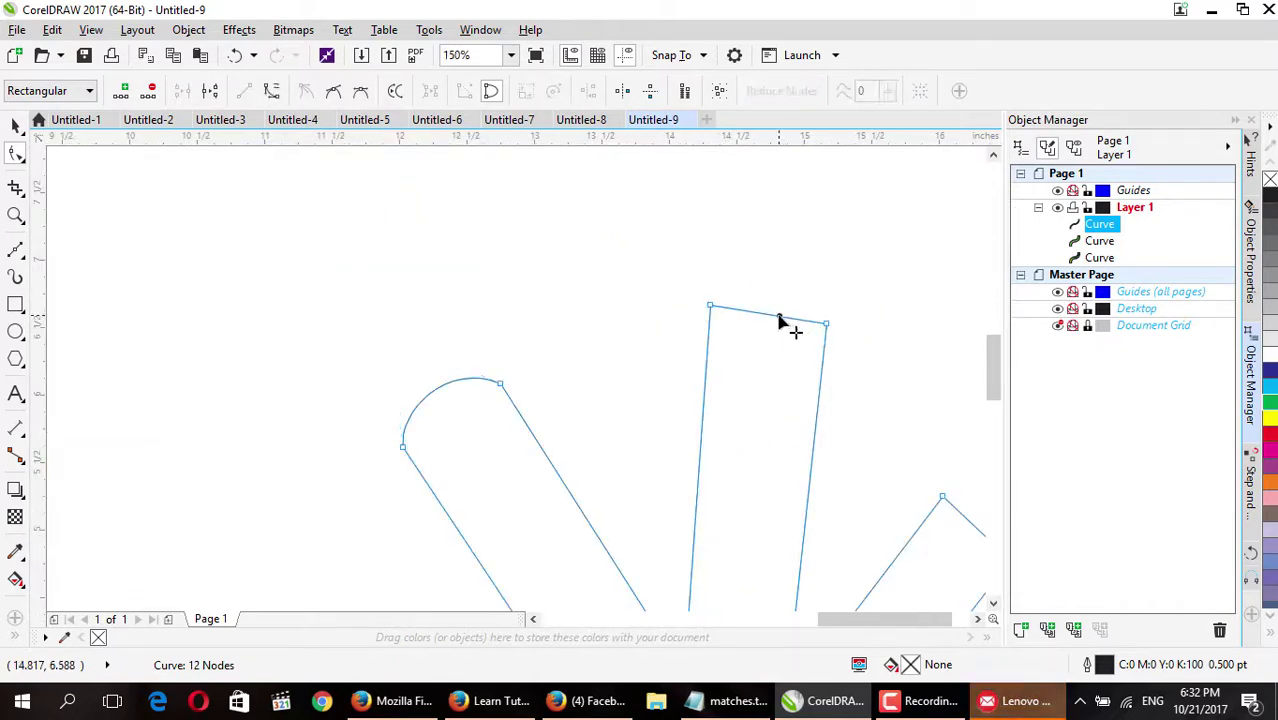
pyautogui.click(271, 91)
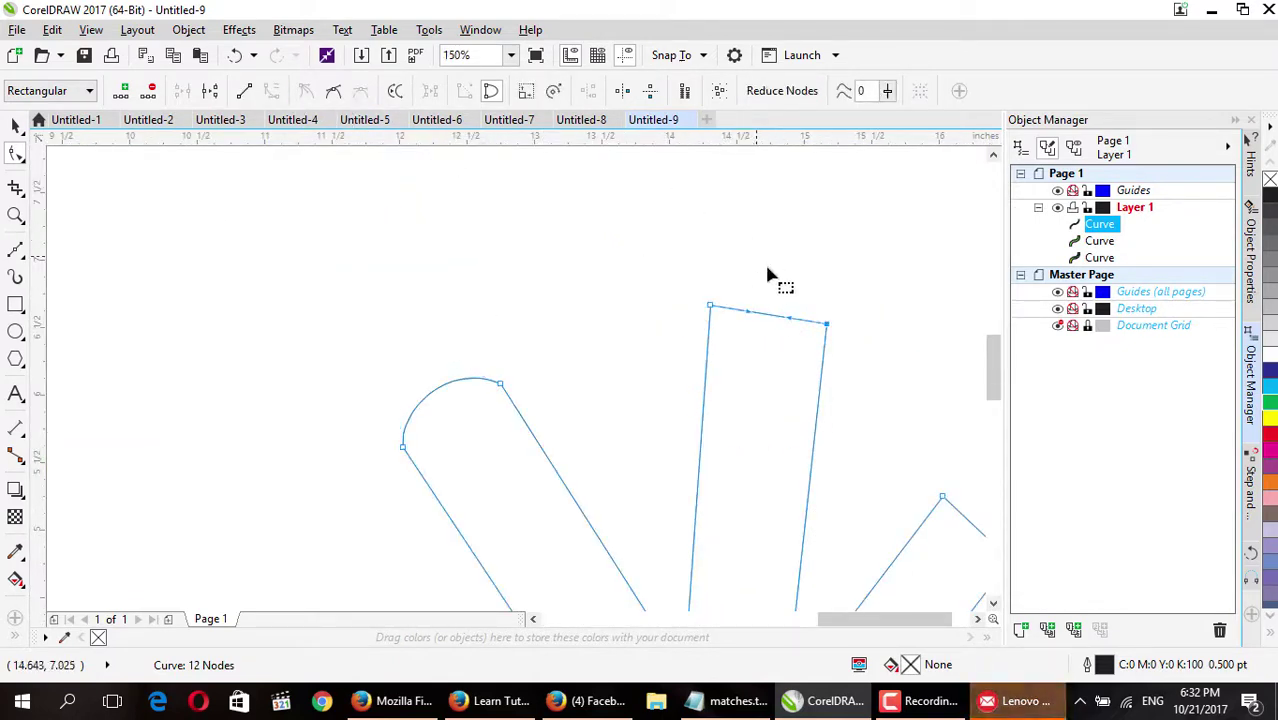
pyautogui.moveTo(748, 316); pyautogui.dragTo(735, 283)
pyautogui.moveTo(795, 327); pyautogui.dragTo(820, 292)
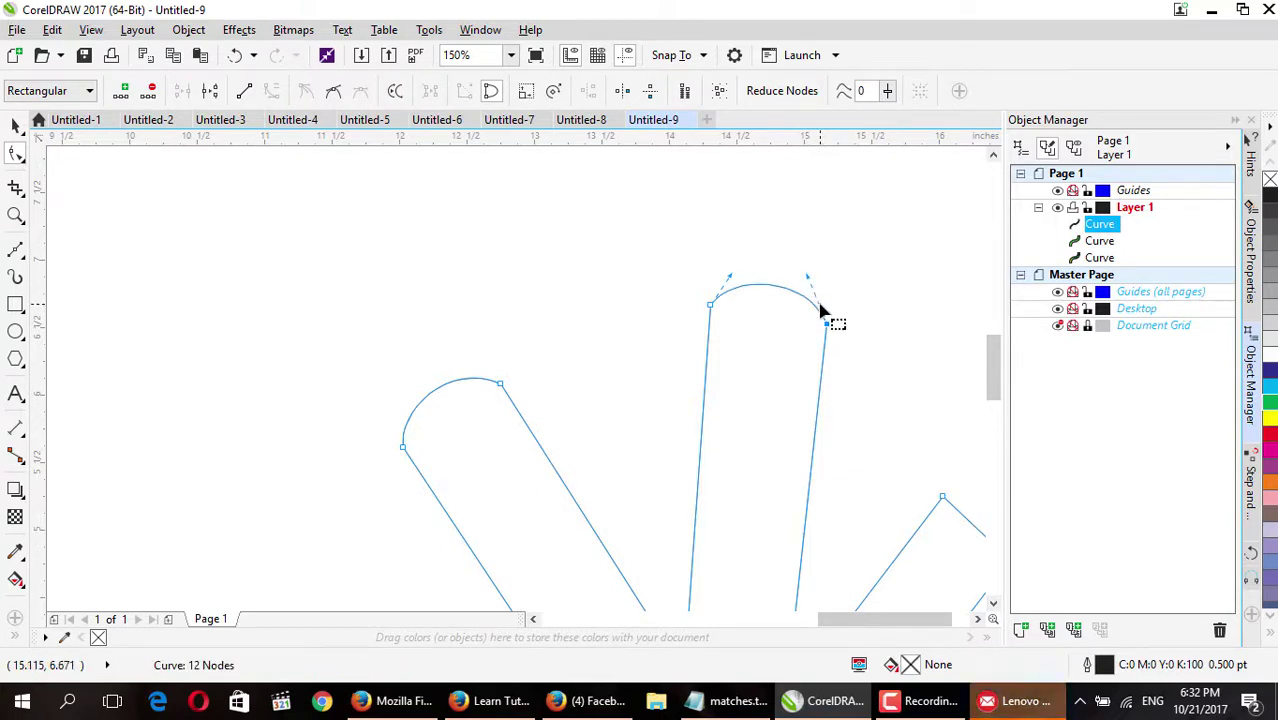
# Convert the flat end of the right branch to a curve and shape it into a rounded tip.
pyautogui.scroll(-2, 820, 292)
pyautogui.click(901, 418)
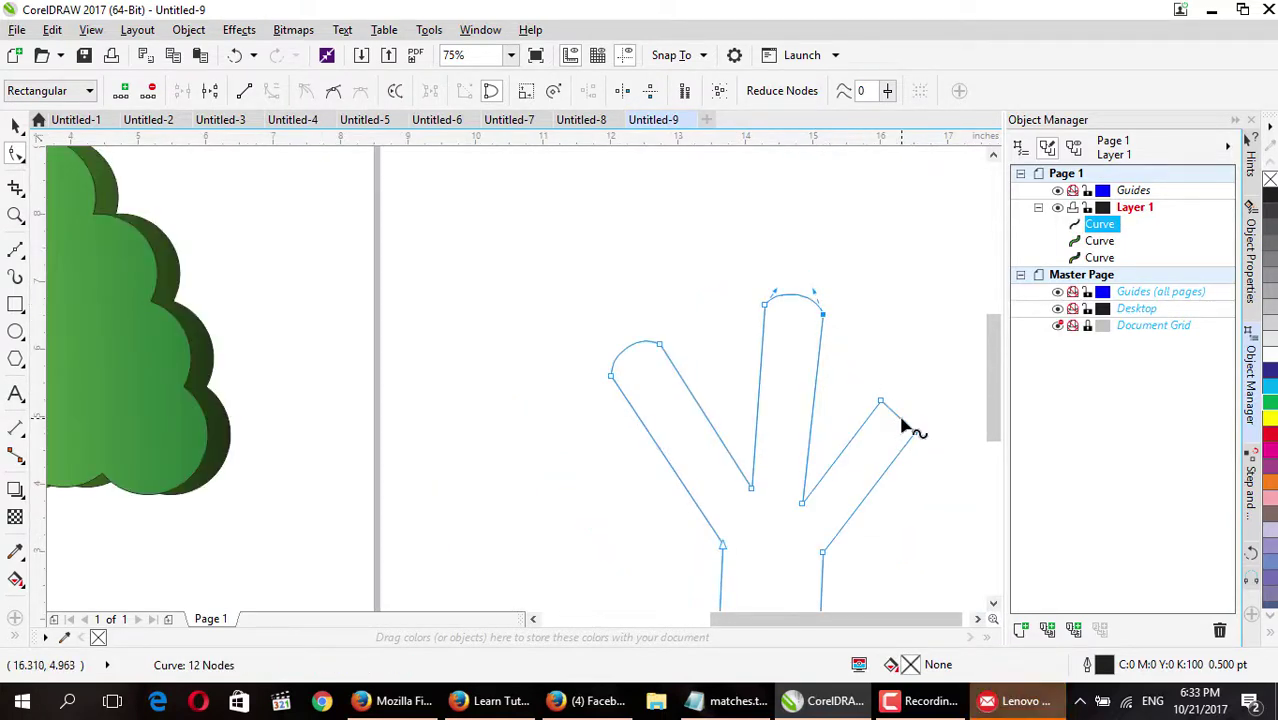
pyautogui.click(271, 91)
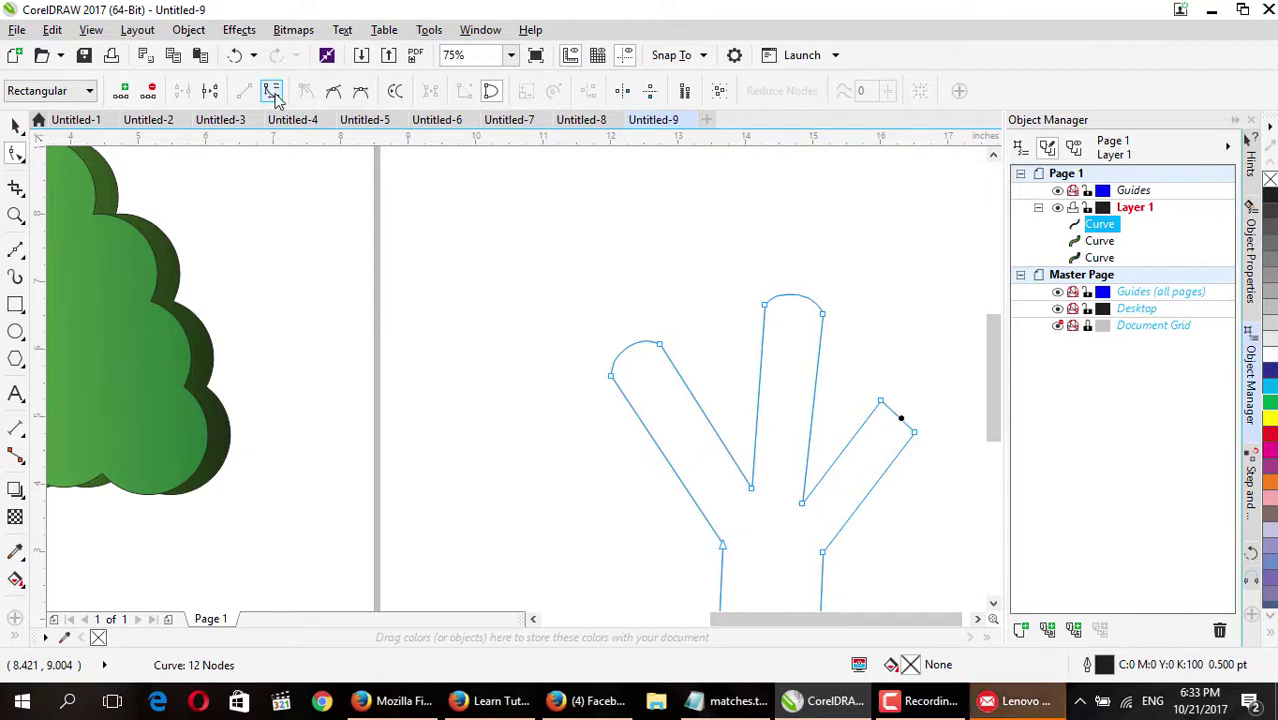
pyautogui.scroll(2, 905, 422)
pyautogui.moveTo(882, 408); pyautogui.dragTo(902, 367)
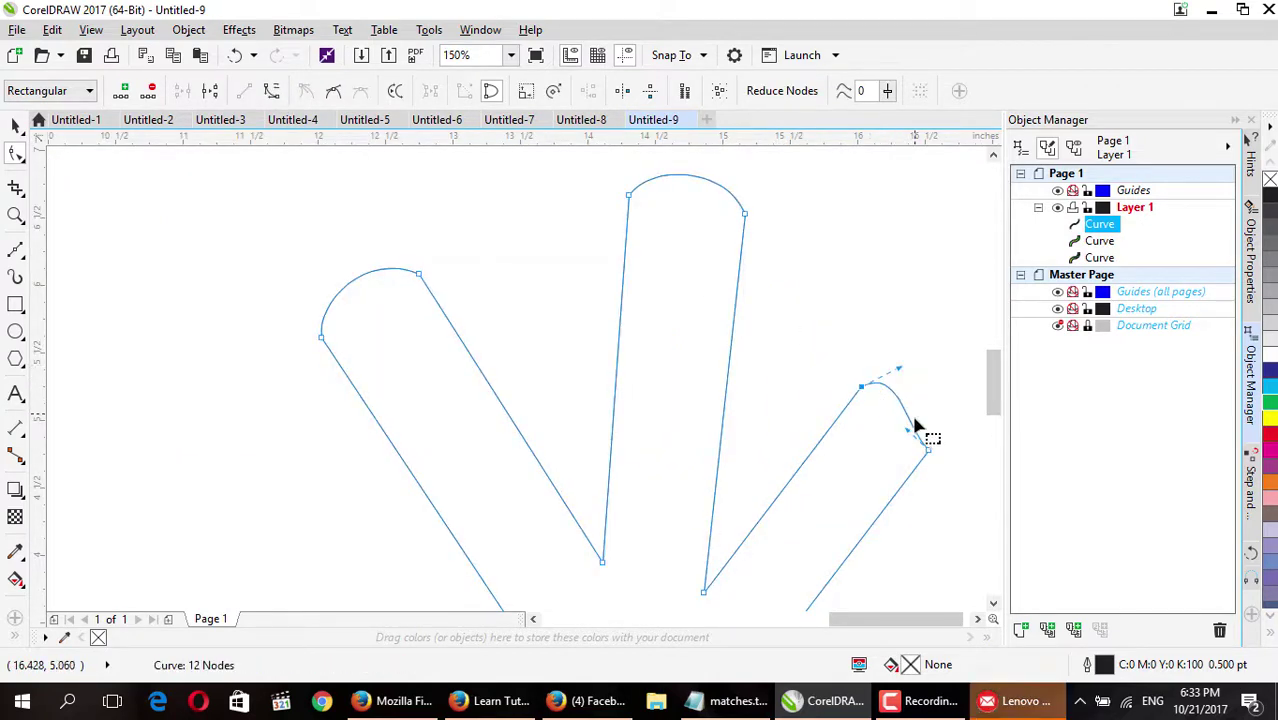
pyautogui.moveTo(913, 429); pyautogui.dragTo(944, 410)
# Lower the notch node between the left and middle branches slightly, and adjust the trunk's lower-left corner node until the base is level.
pyautogui.scroll(-2, 845, 411)
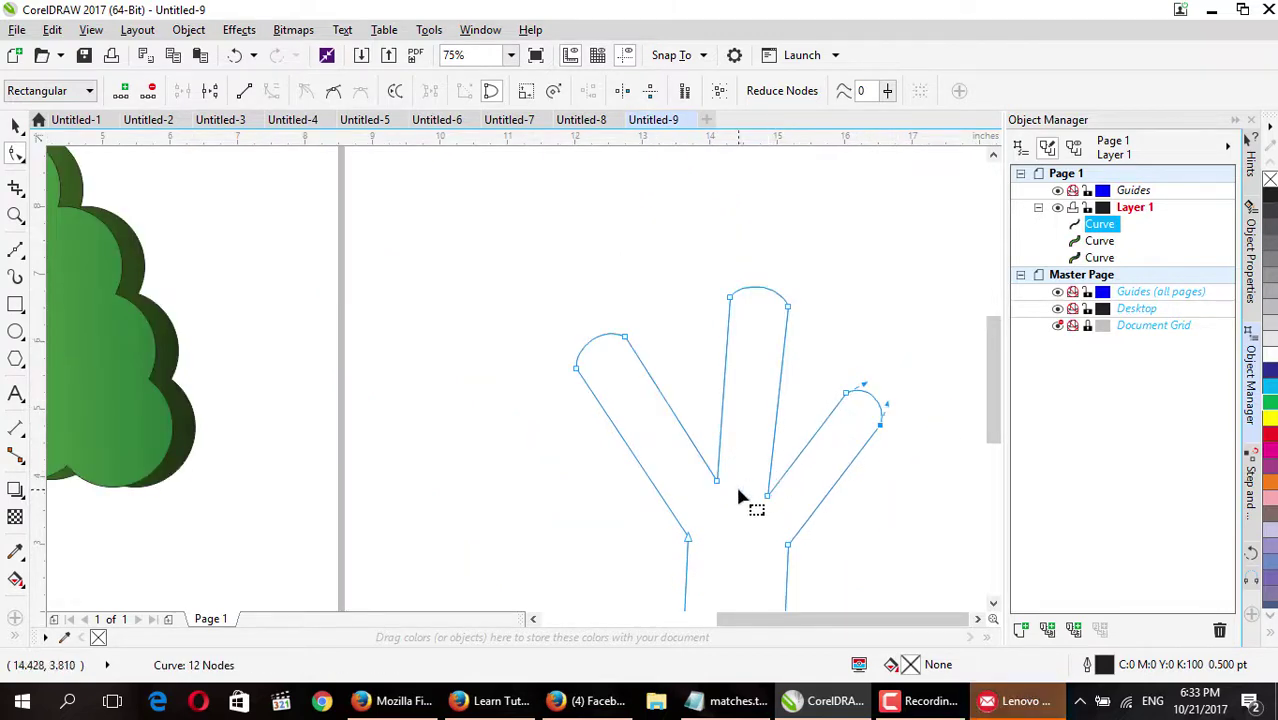
pyautogui.moveTo(716, 481); pyautogui.dragTo(720, 498)
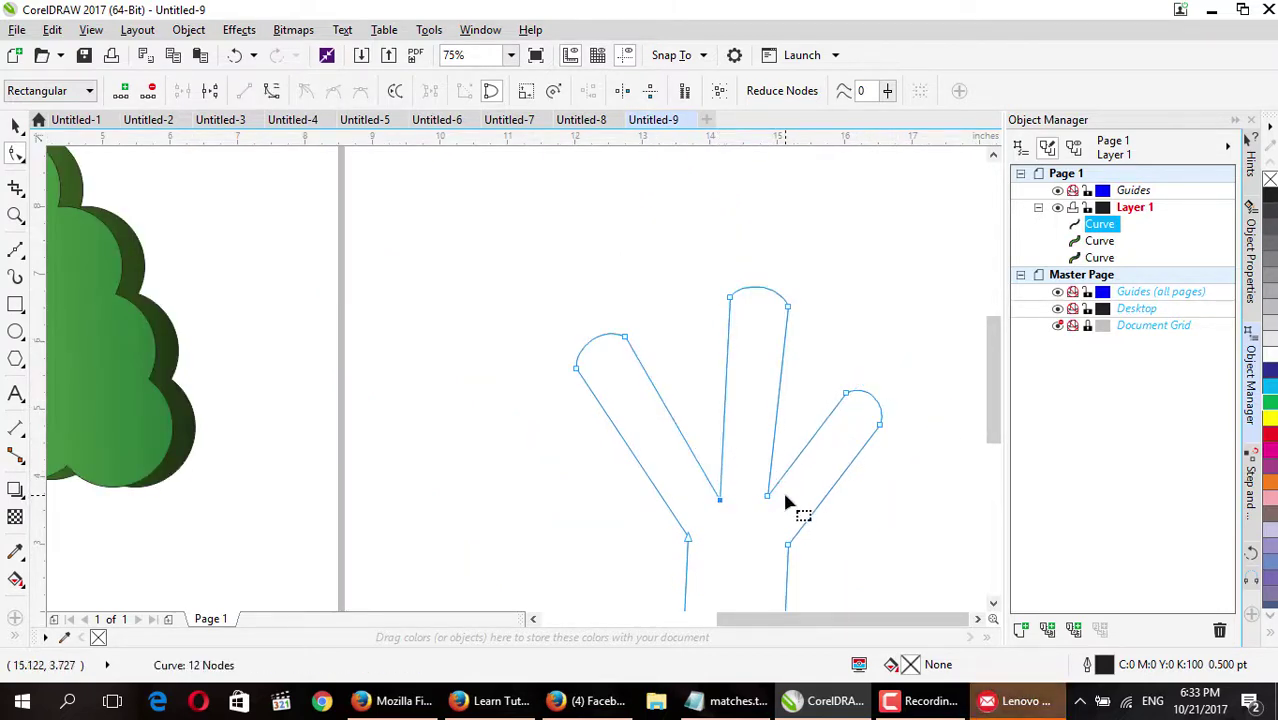
pyautogui.moveTo(993, 422); pyautogui.dragTo(985, 481)
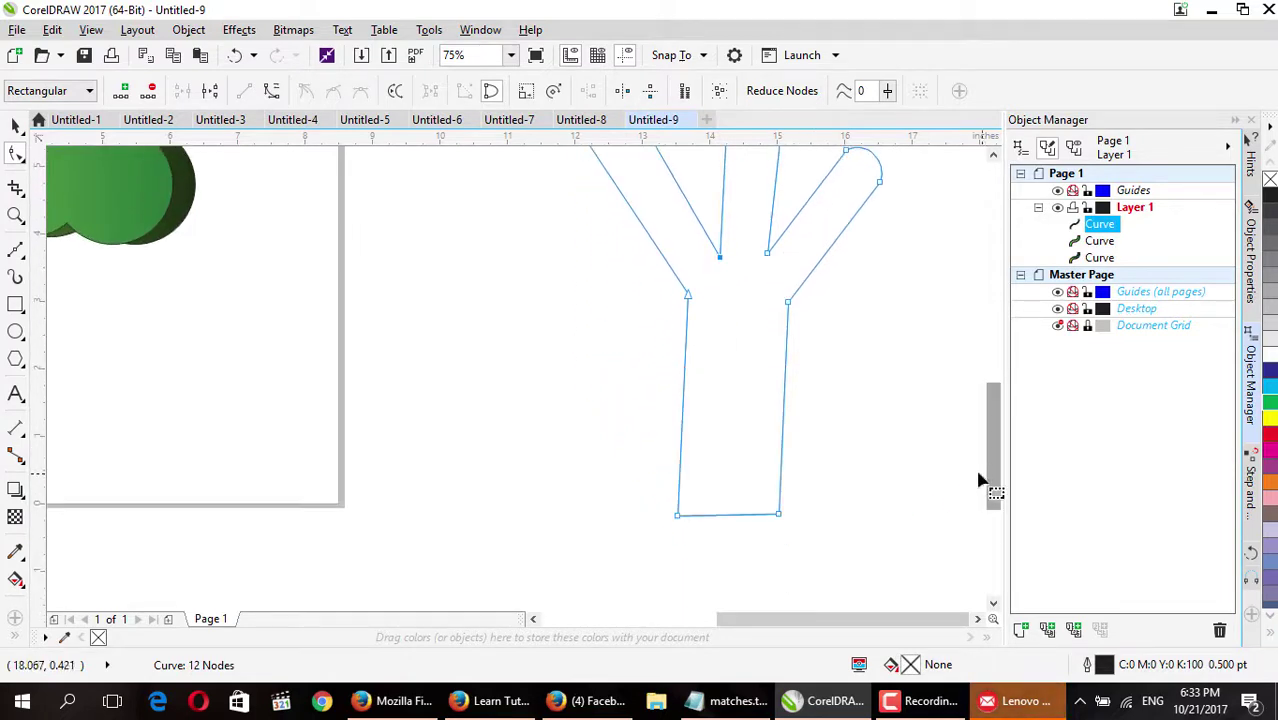
pyautogui.scroll(2, 680, 521)
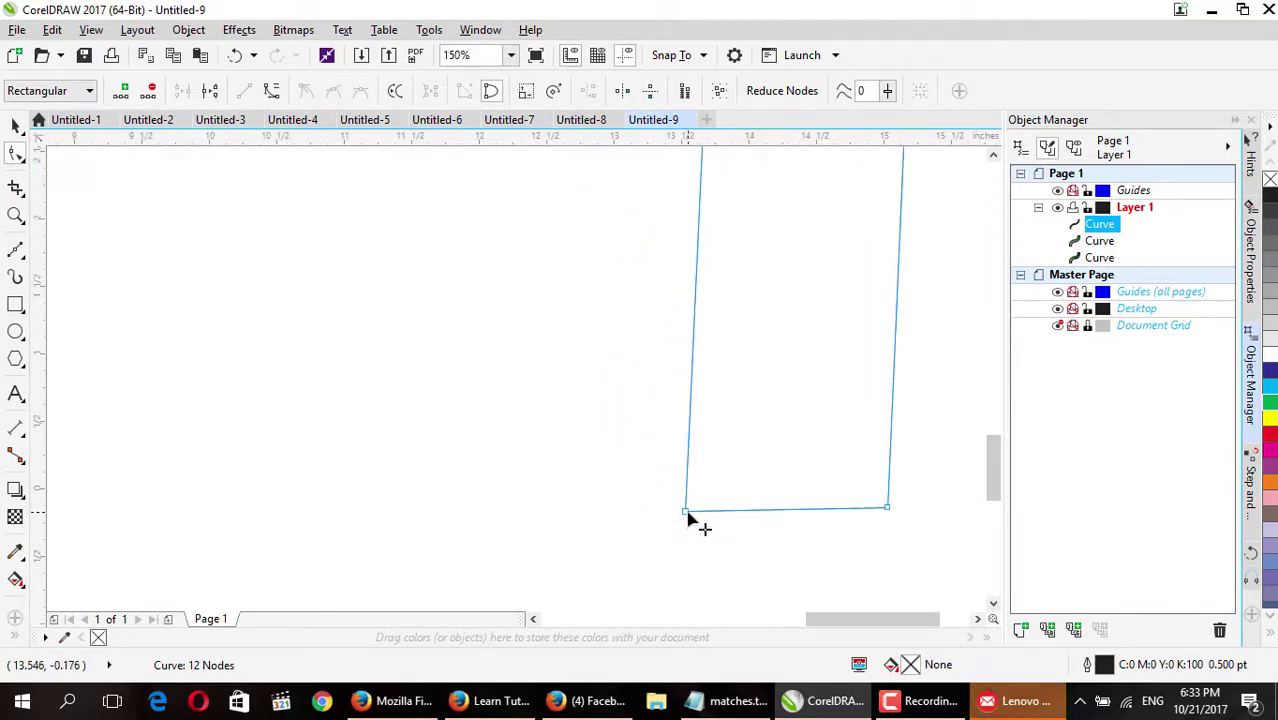
pyautogui.moveTo(686, 511); pyautogui.dragTo(706, 516)
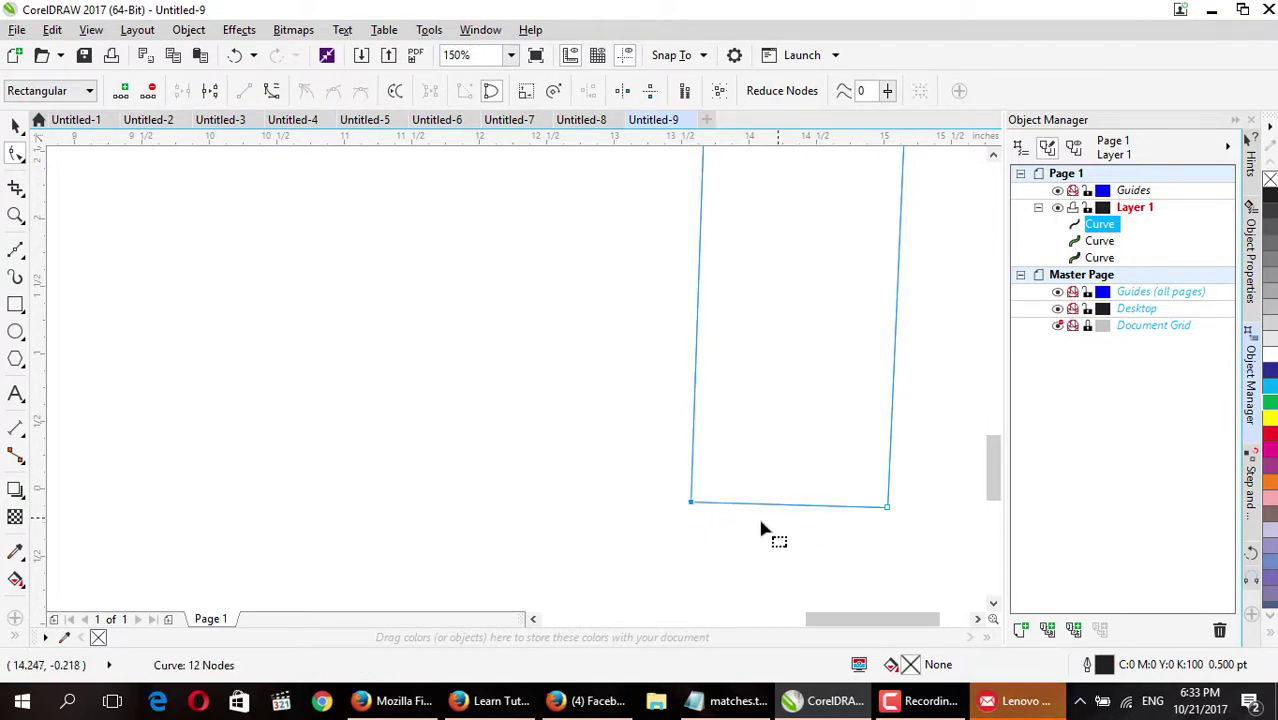
pyautogui.scroll(2, 724, 530)
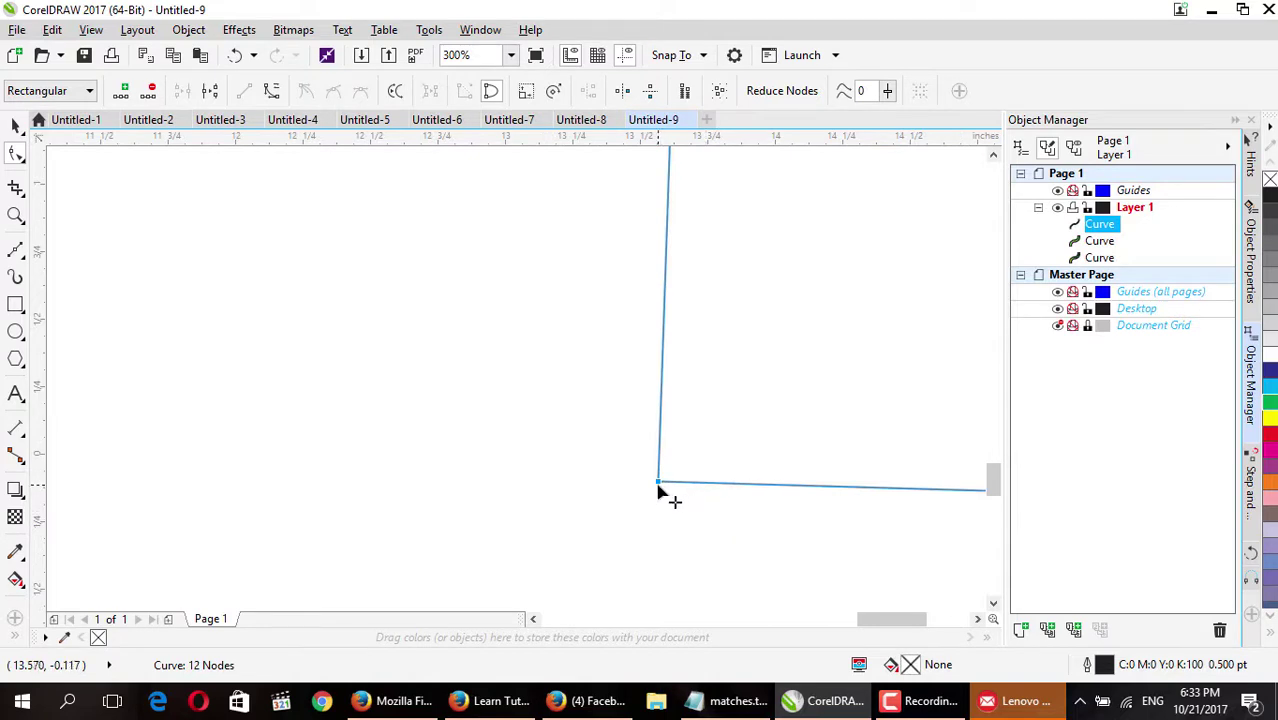
pyautogui.moveTo(662, 495); pyautogui.dragTo(665, 498)
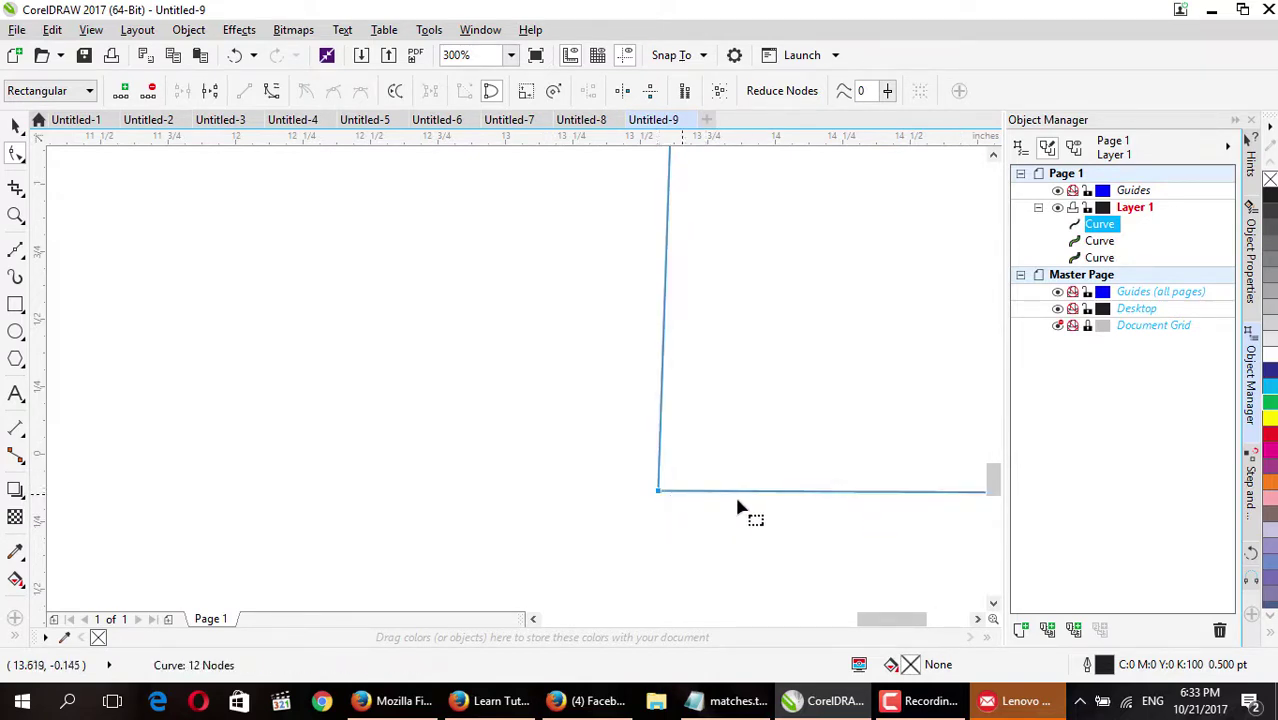
pyautogui.scroll(-2, 750, 513)
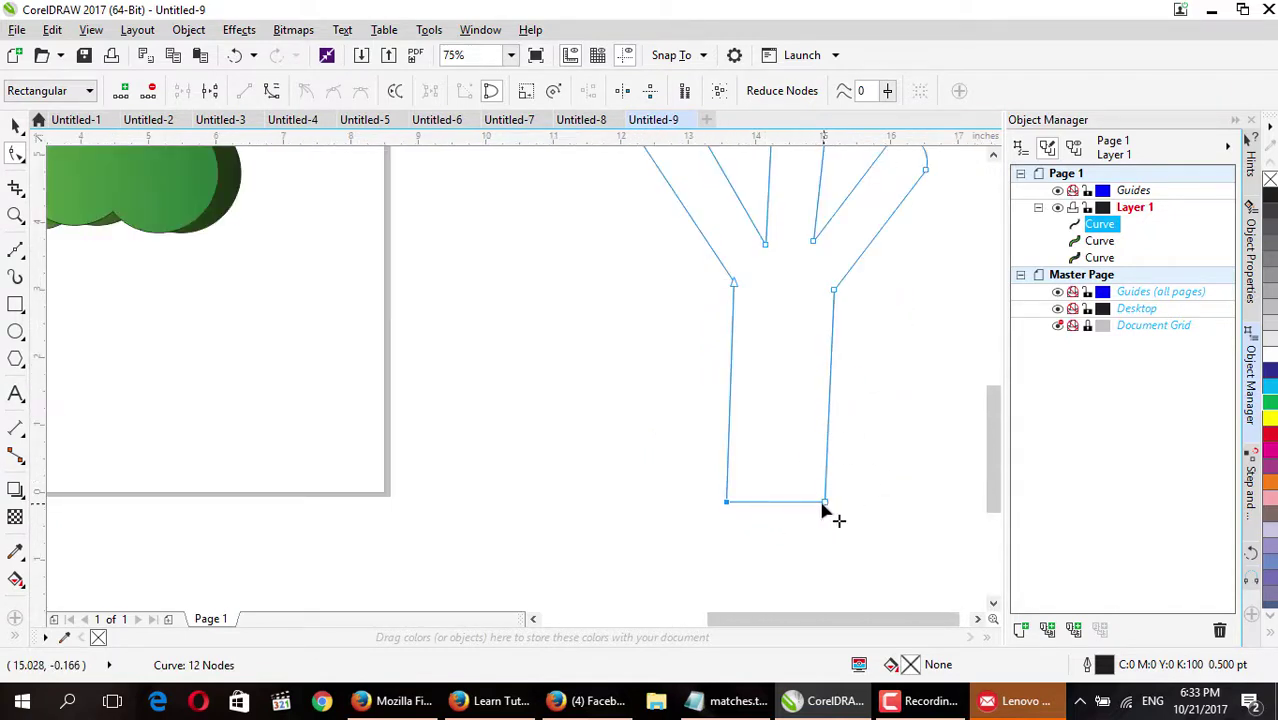
# Convert the trunk's right side to a curve and bow it inward so the trunk narrows between branches and base.
pyautogui.click(829, 405)
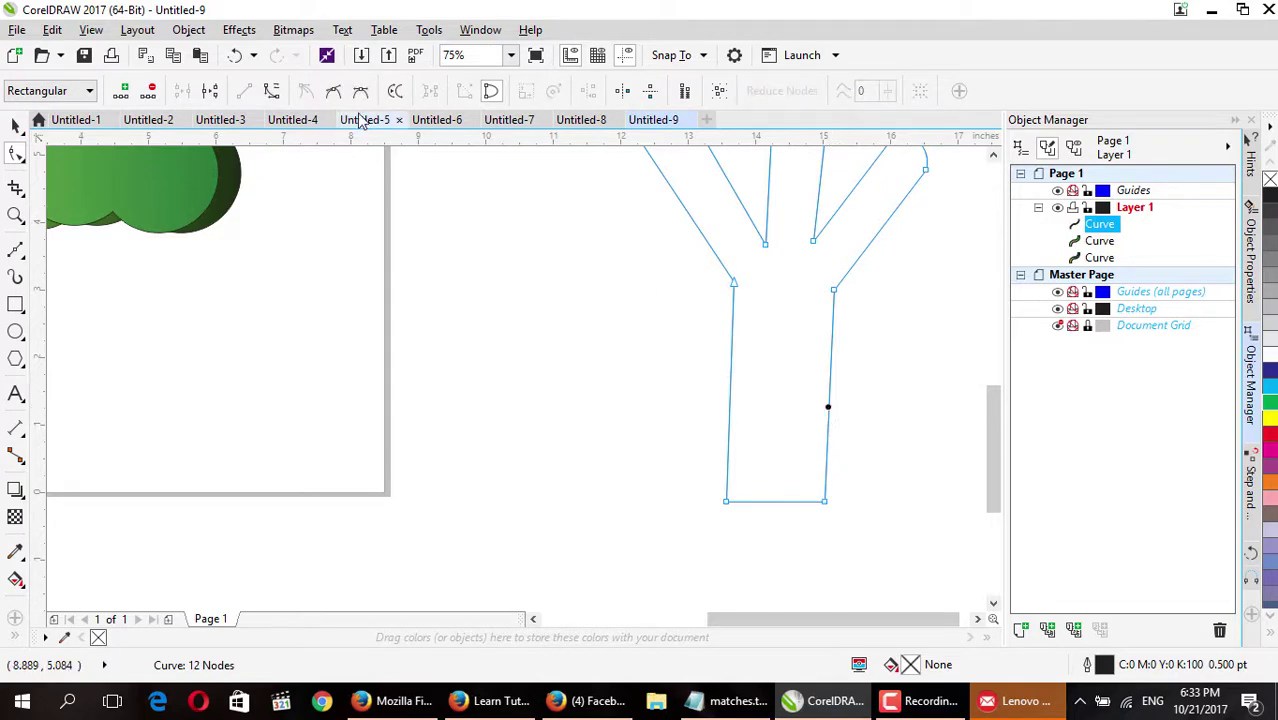
pyautogui.click(272, 90)
pyautogui.moveTo(830, 363); pyautogui.dragTo(797, 364)
pyautogui.moveTo(827, 431); pyautogui.dragTo(811, 451)
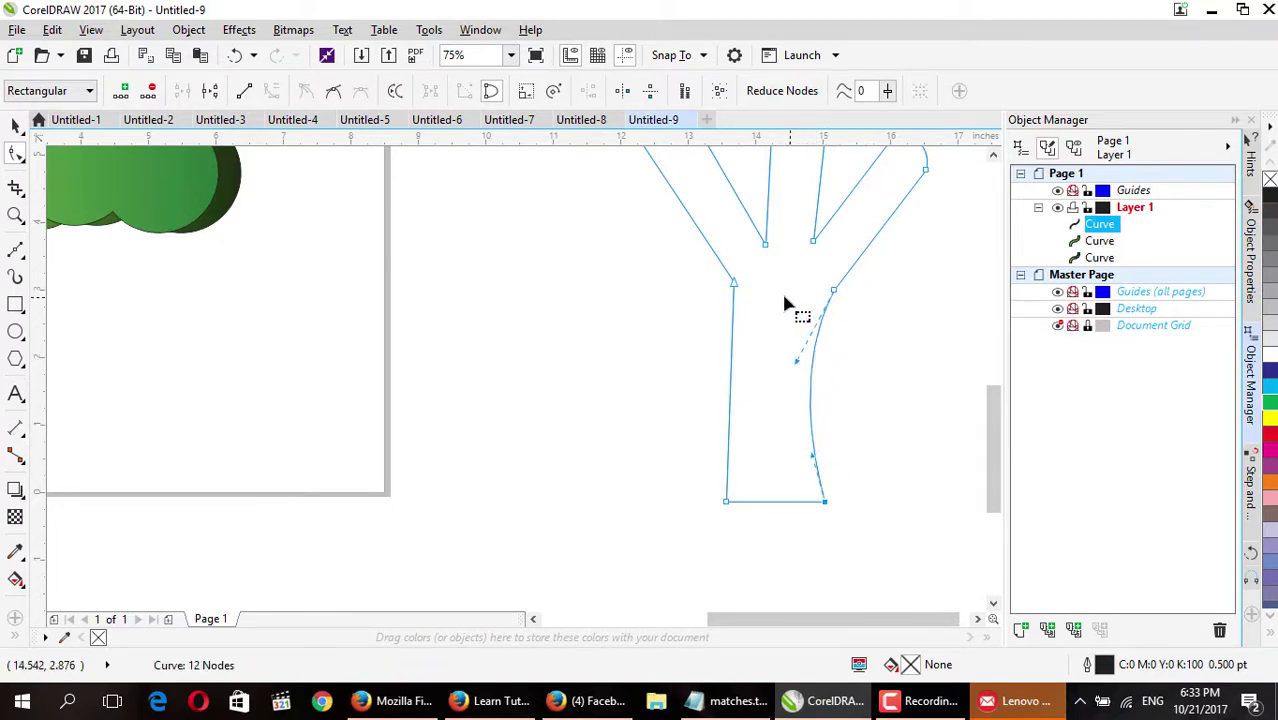
# Convert the trunk's left side to a curve, bow it inward with a flare at the base, and deselect the outline.
pyautogui.click(732, 398)
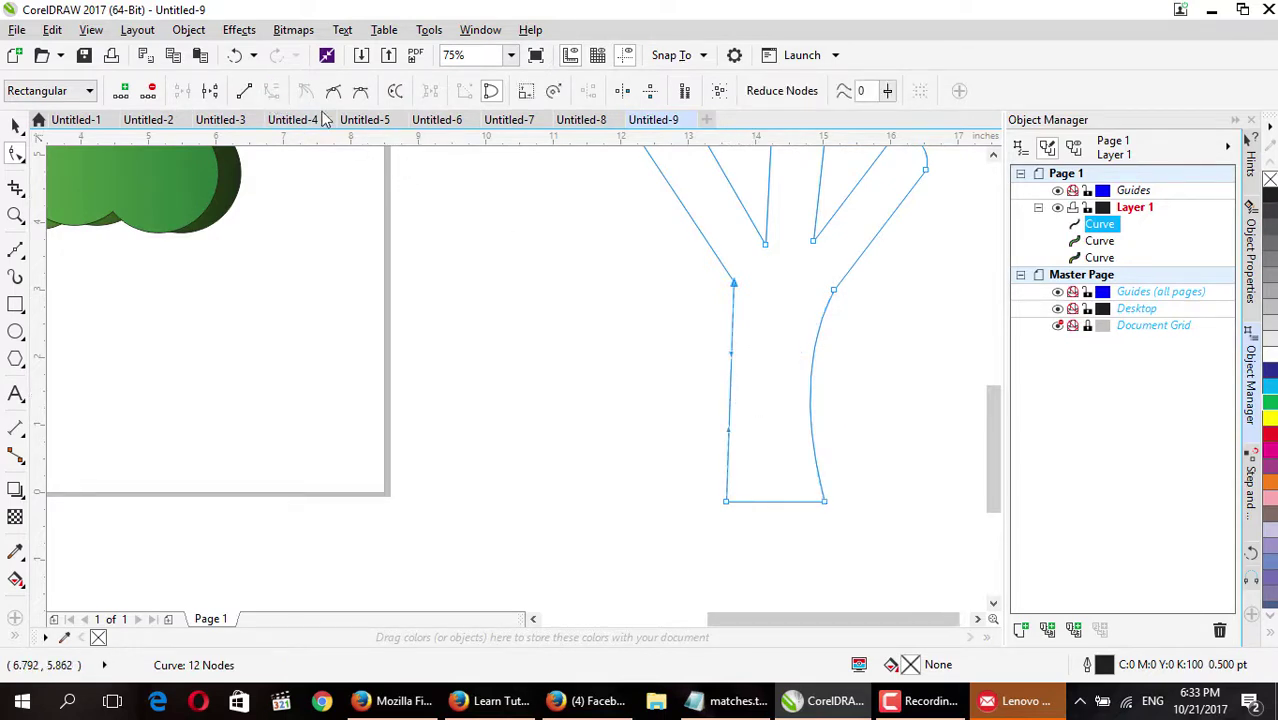
pyautogui.moveTo(733, 437); pyautogui.dragTo(770, 456)
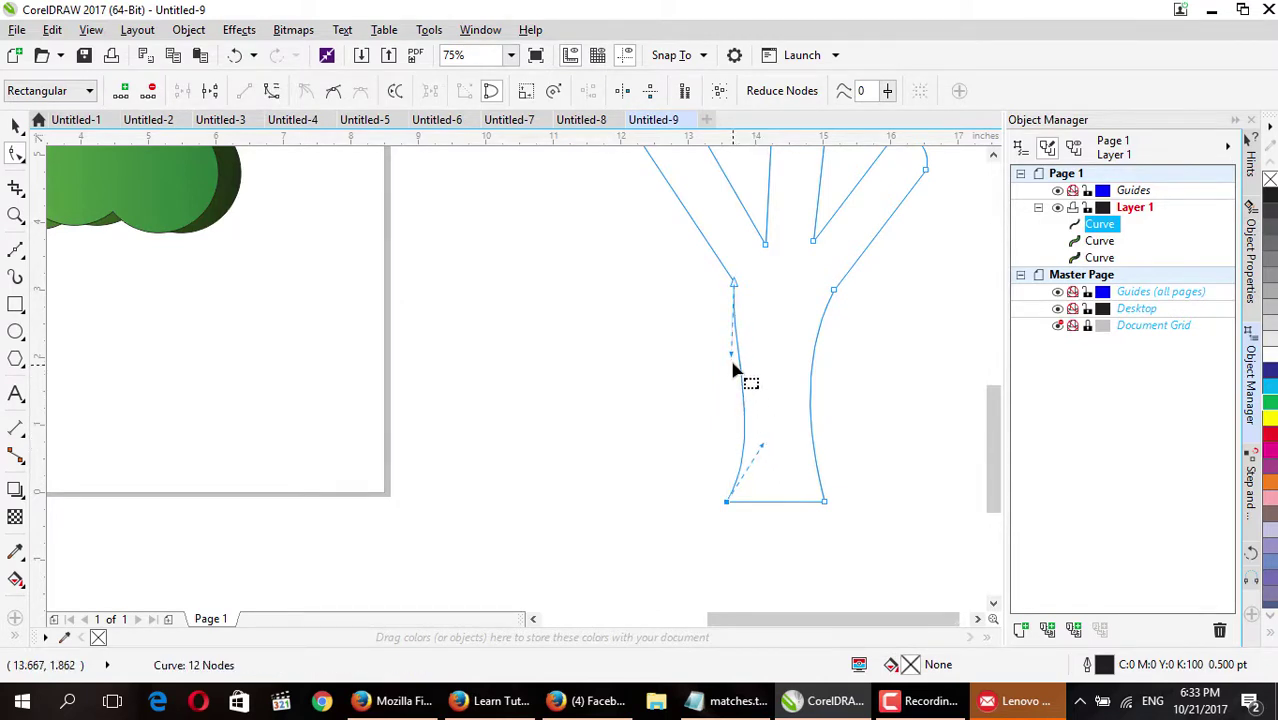
pyautogui.moveTo(731, 357); pyautogui.dragTo(747, 331)
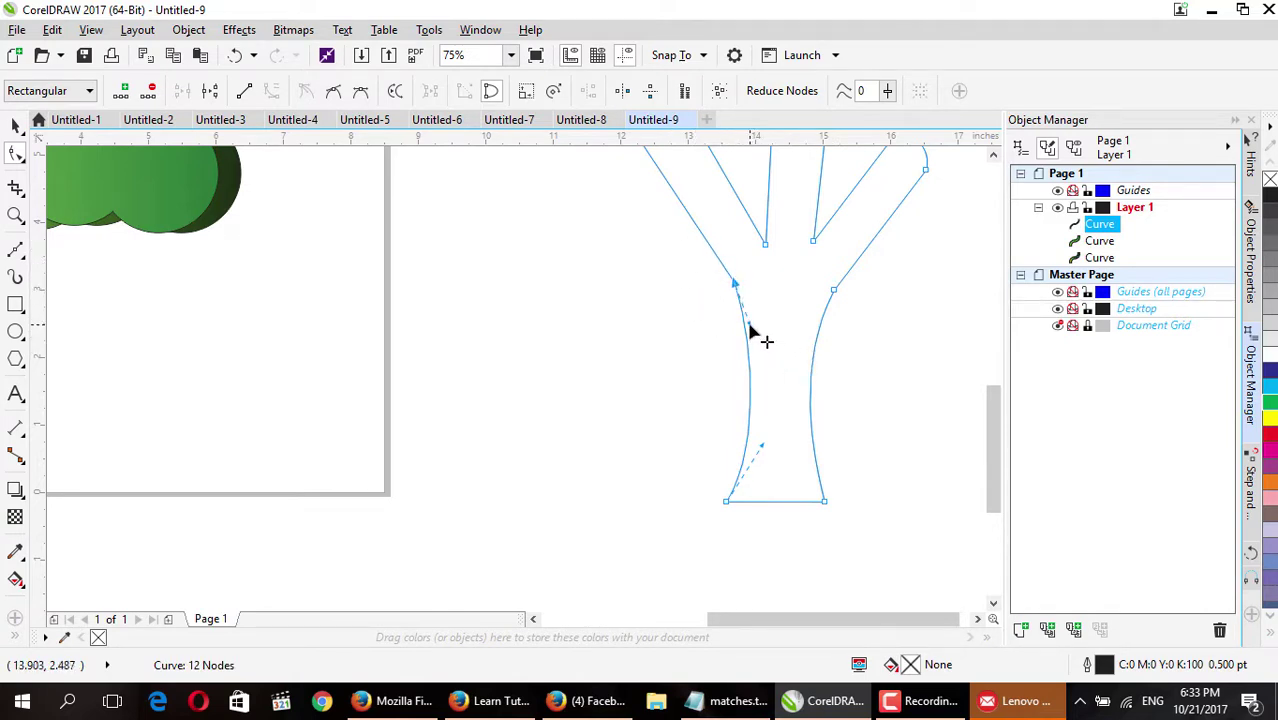
pyautogui.moveTo(750, 328); pyautogui.dragTo(739, 320)
pyautogui.moveTo(763, 453)
pyautogui.mouseDown()
pyautogui.moveTo(756, 465)
pyautogui.moveTo(765, 456)
pyautogui.mouseUp()
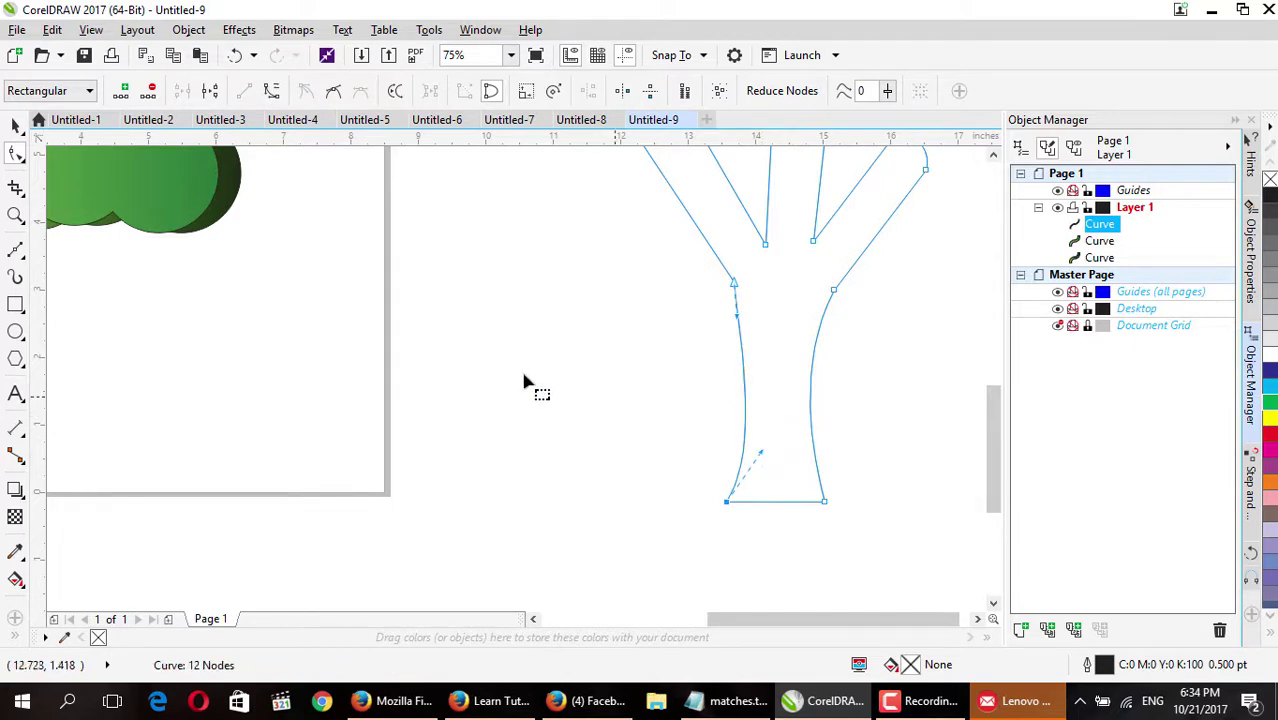
pyautogui.click(15, 126)
pyautogui.click(580, 400)
# Scale the trunk outline about its centre to about 61%, roughly 2.8 by 4.3 inches, and reposition it beside the page.
pyautogui.scroll(-2, 582, 398)
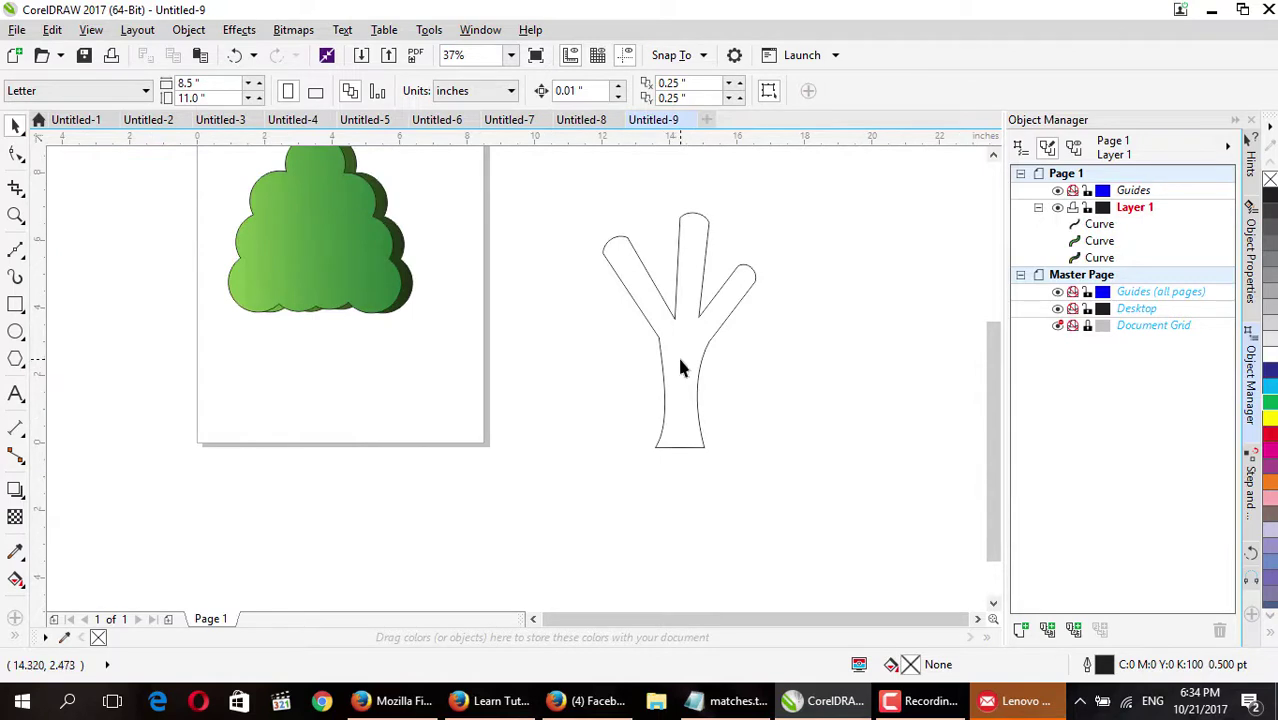
pyautogui.click(686, 367)
pyautogui.moveTo(682, 388); pyautogui.dragTo(669, 441)
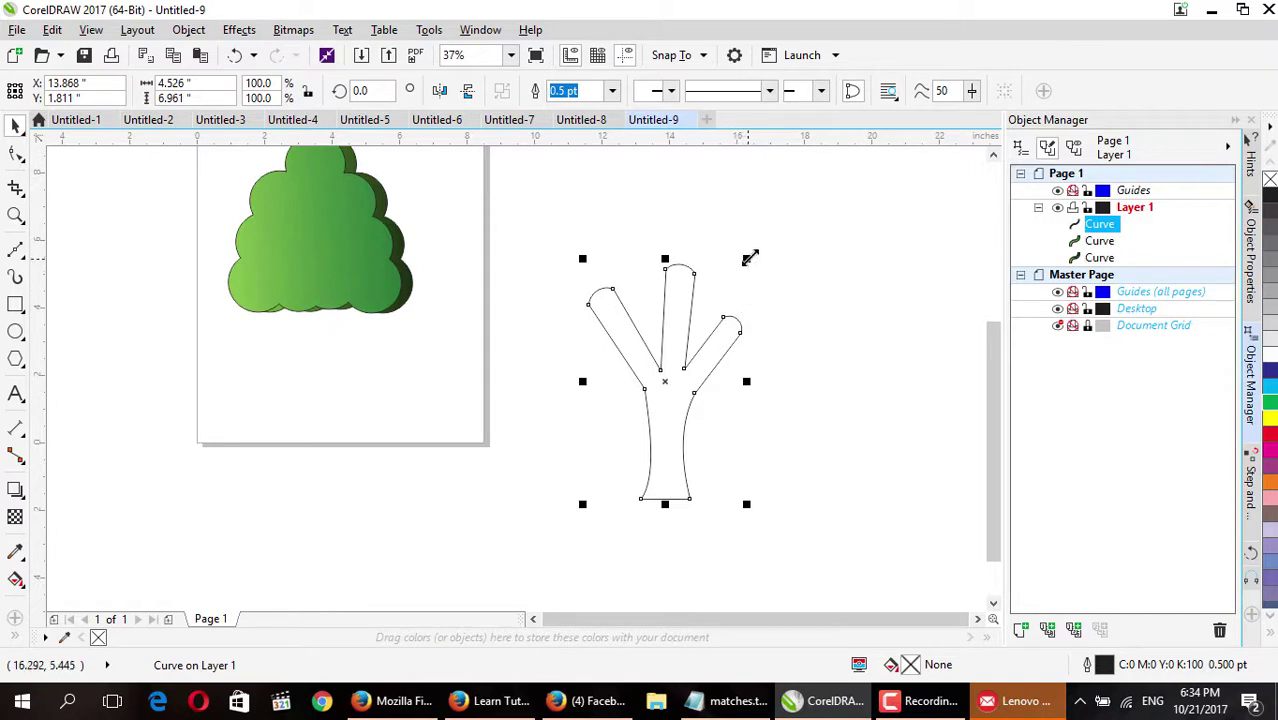
pyautogui.moveTo(750, 258); pyautogui.dragTo(727, 303)
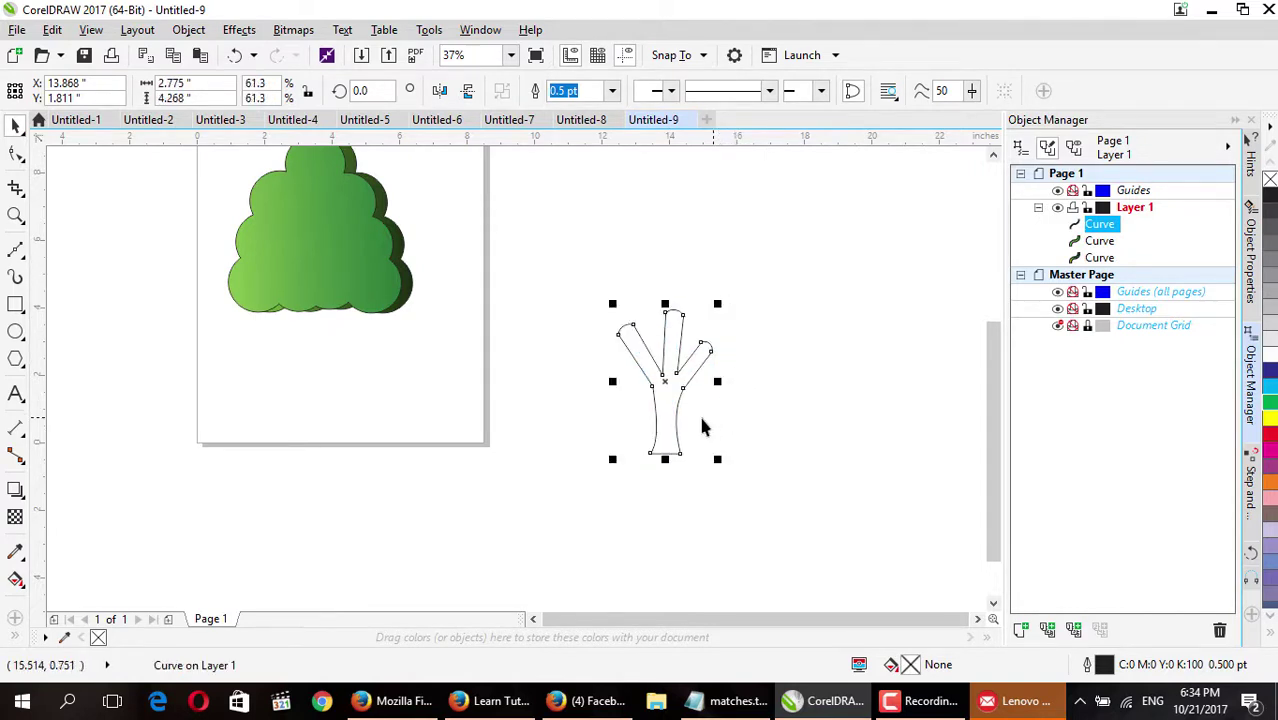
pyautogui.moveTo(662, 408)
pyautogui.mouseDown()
pyautogui.moveTo(305, 354)
pyautogui.moveTo(625, 371)
pyautogui.moveTo(657, 394)
pyautogui.mouseUp()
# Duplicate the trunk outline with the copy offset about 0.3 inch to the left, and deselect it.
pyautogui.scroll(2, 696, 418)
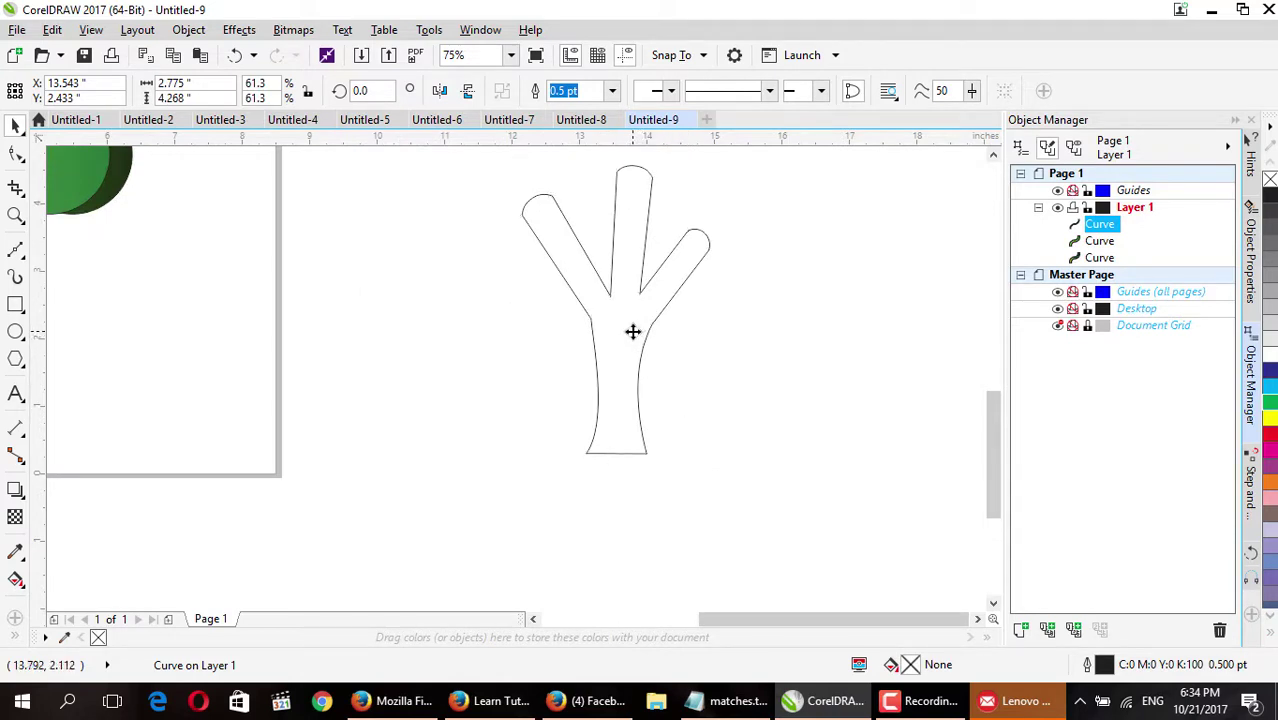
pyautogui.moveTo(632, 331); pyautogui.dragTo(616, 340)
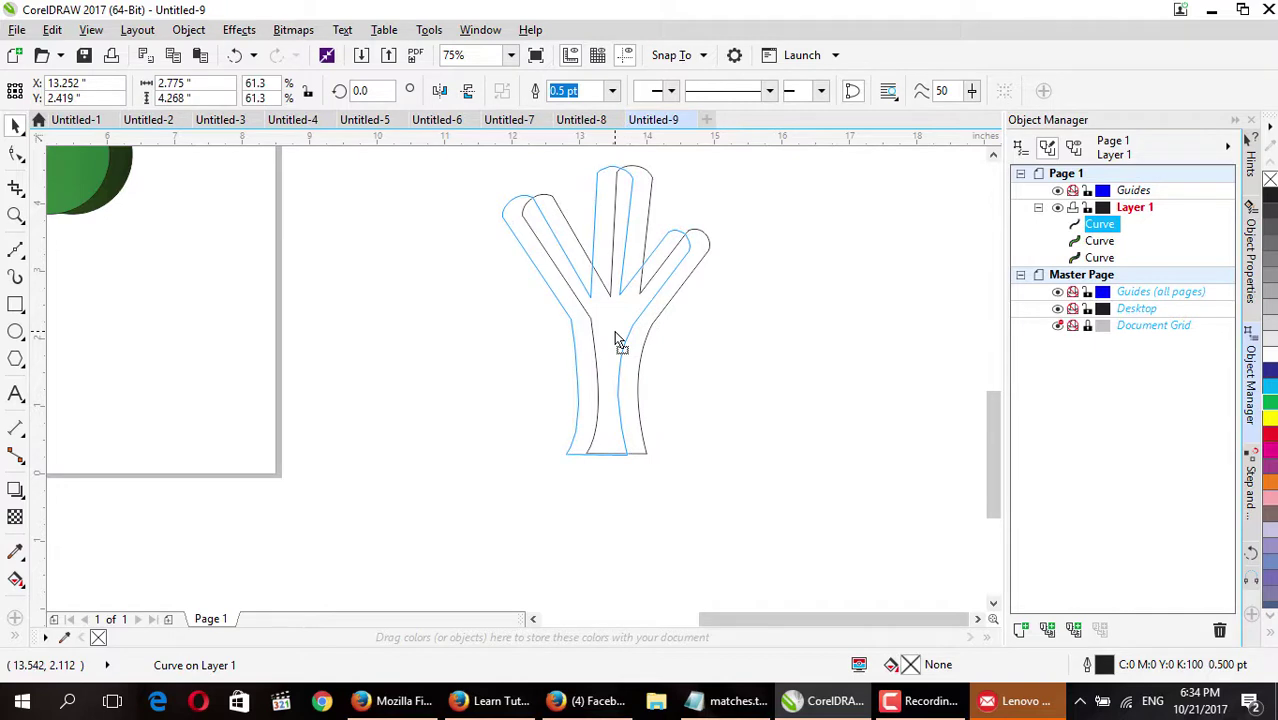
pyautogui.moveTo(616, 338); pyautogui.dragTo(613, 331)
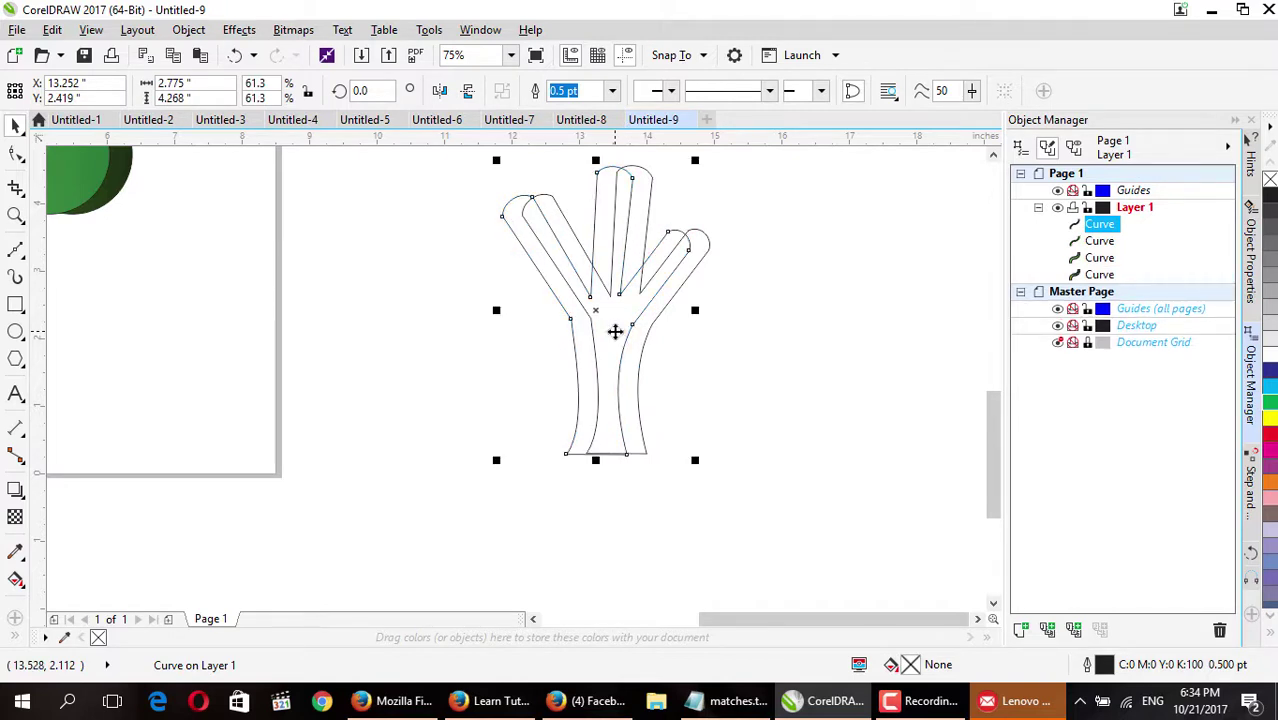
pyautogui.click(724, 320)
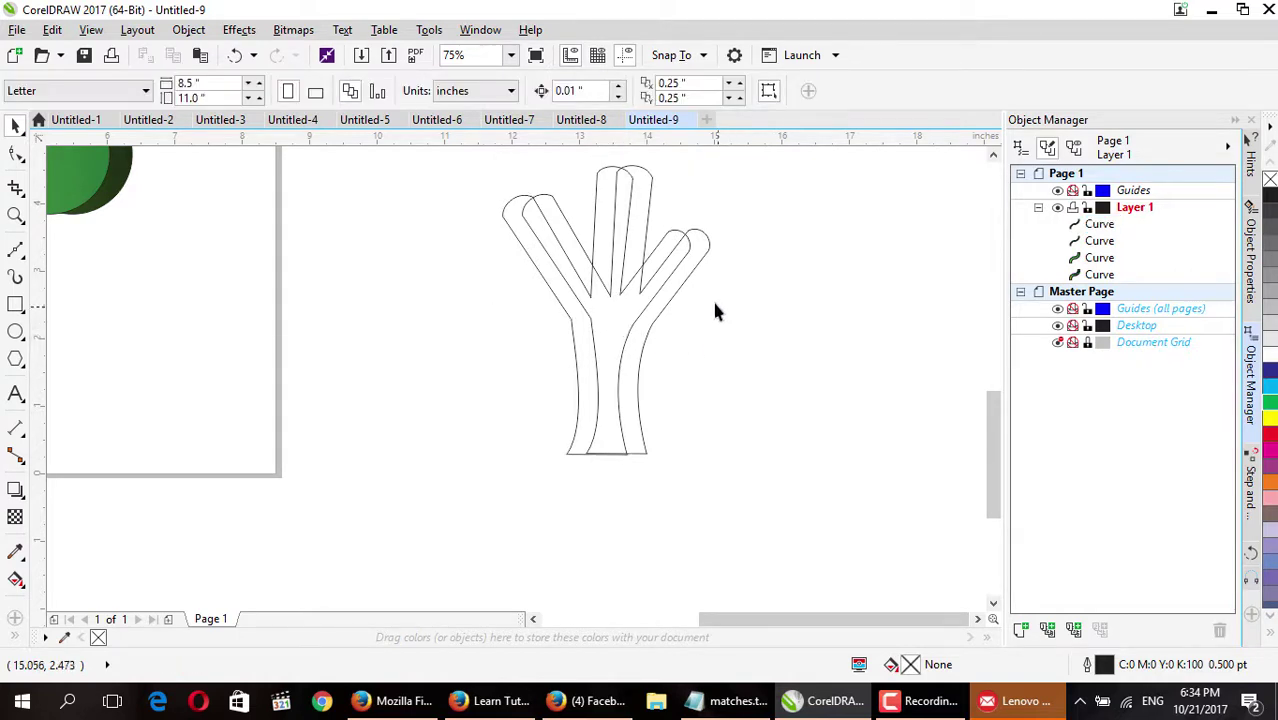
# Apply a linear fountain fill to the rear trunk outline and set its end colour to C75 M68 Y65 K90.
pyautogui.click(703, 246)
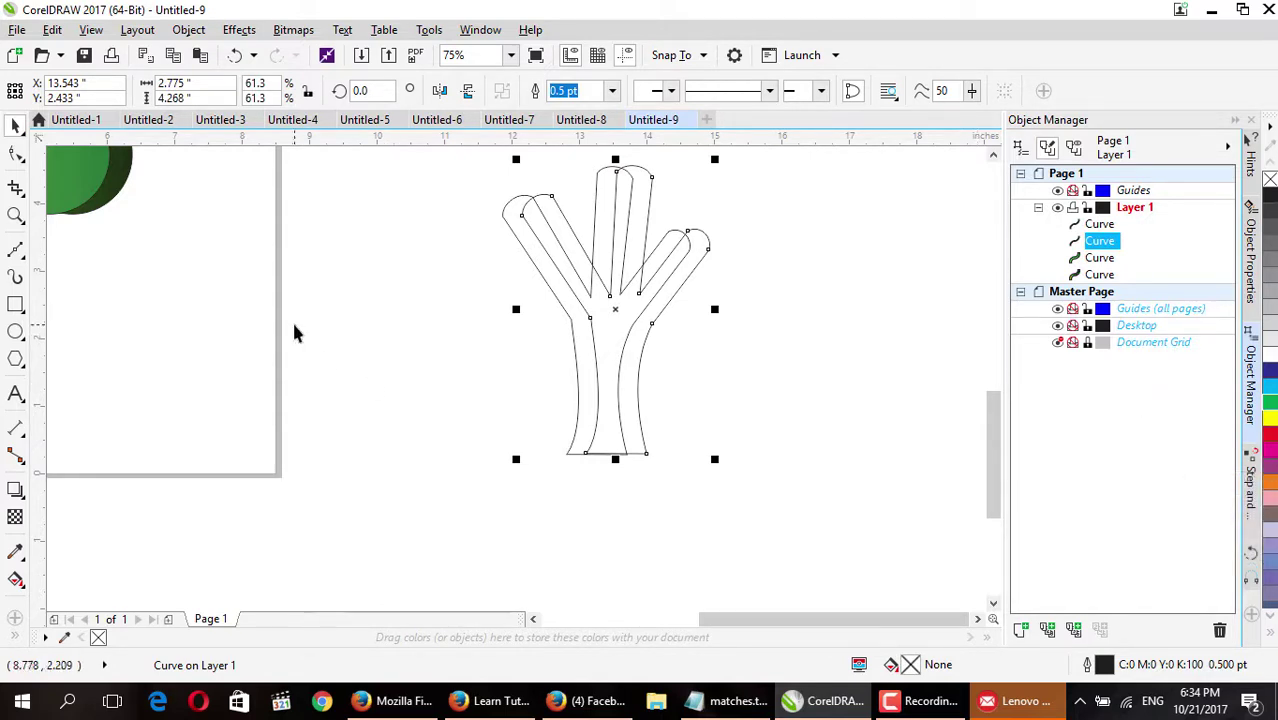
pyautogui.click(16, 581)
pyautogui.click(69, 91)
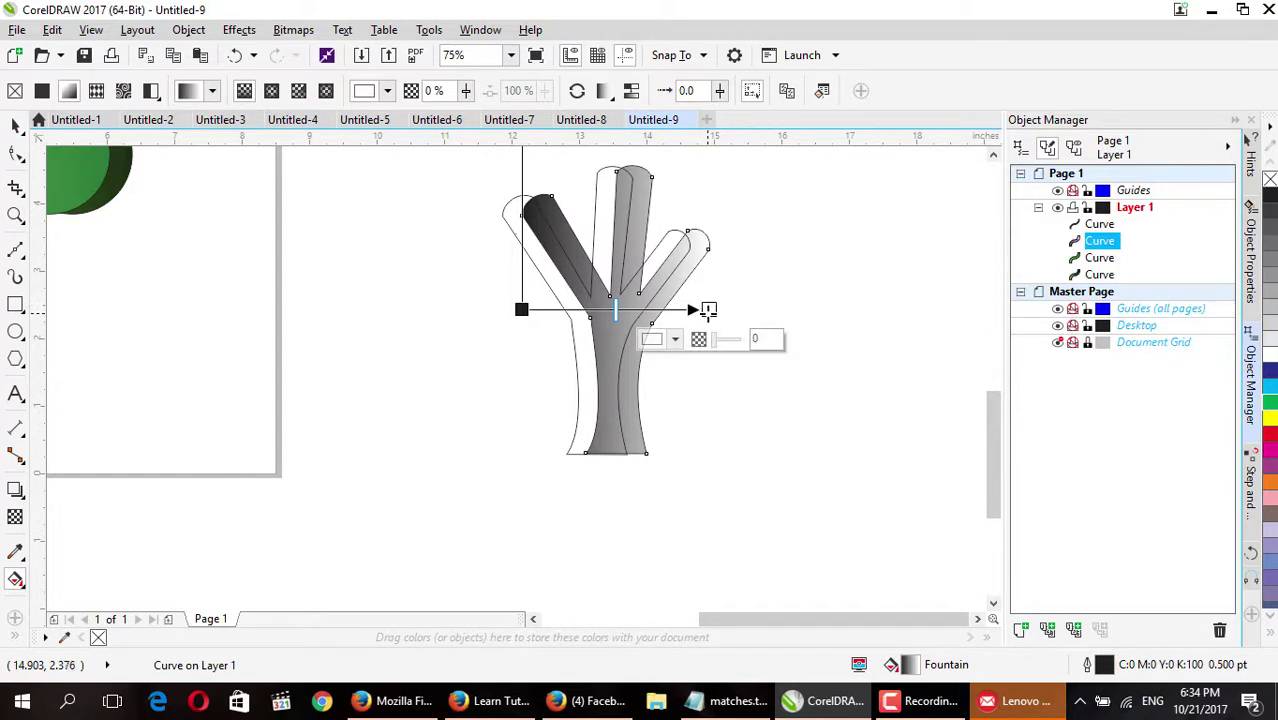
pyautogui.click(674, 339)
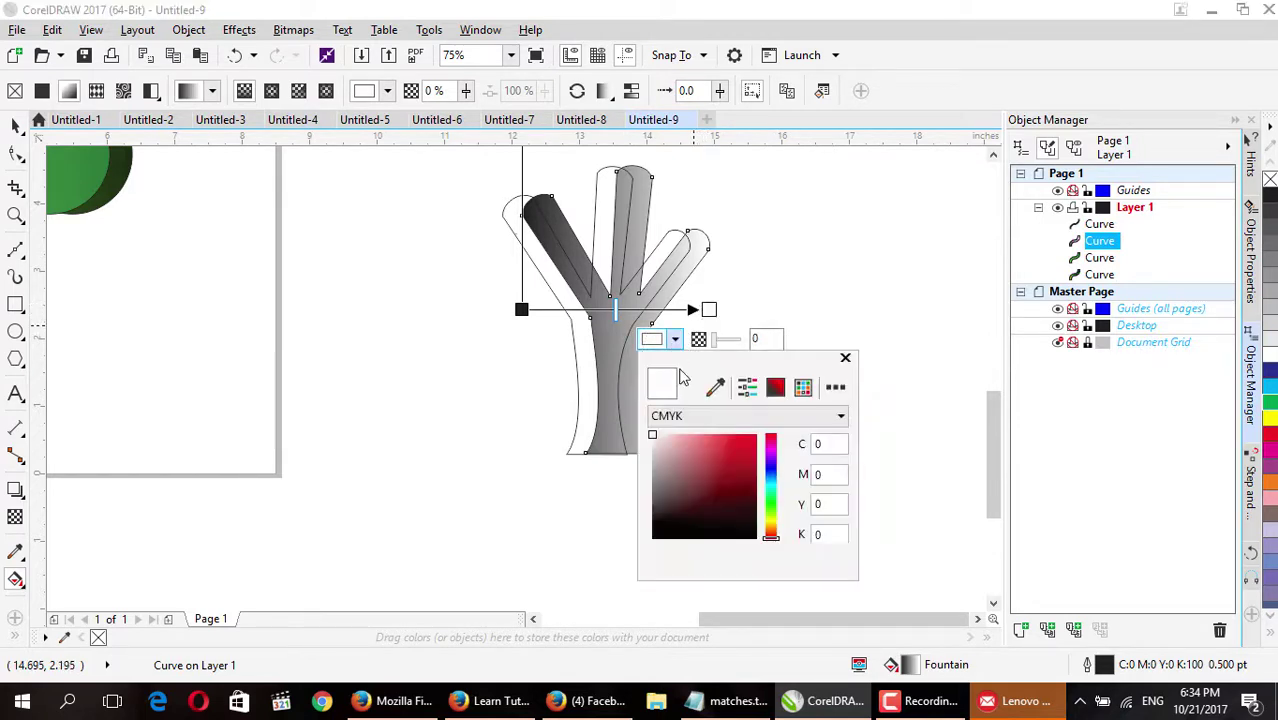
pyautogui.moveTo(669, 513); pyautogui.dragTo(648, 543)
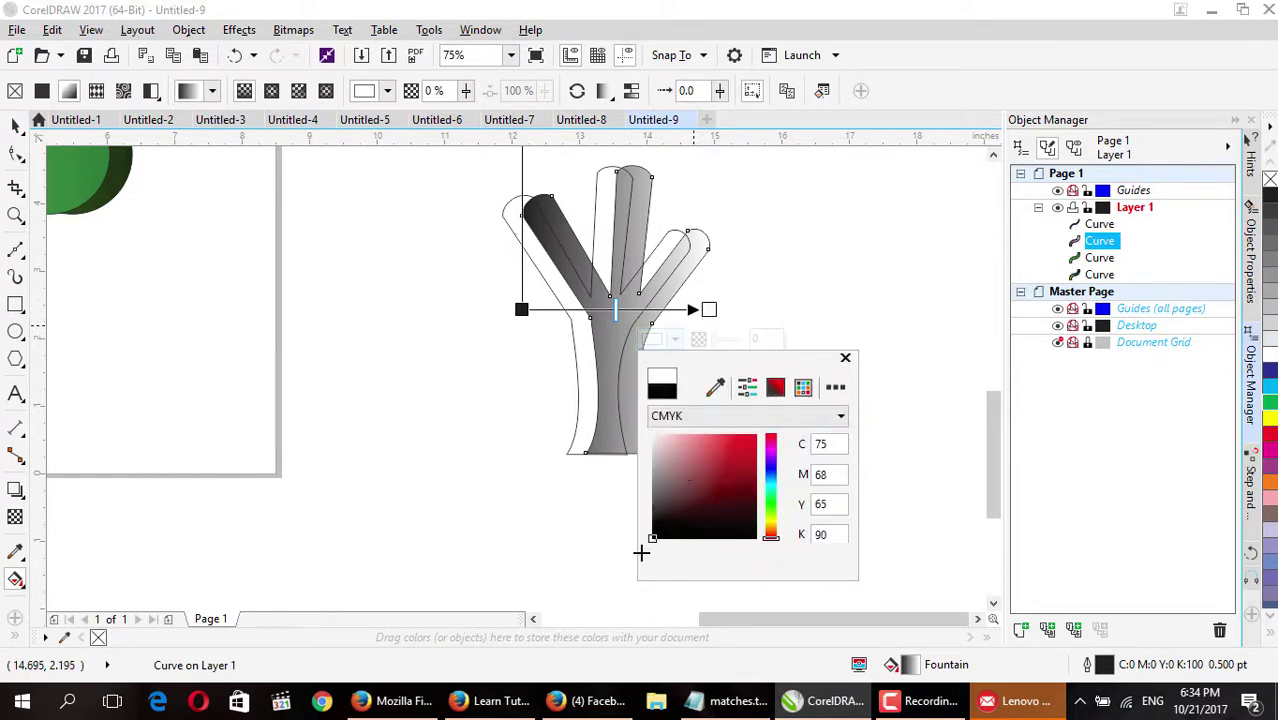
pyautogui.click(845, 358)
# Set the start colour of the rear trunk's fountain fill to golden brown C17 M40 Y100 K1.
pyautogui.click(521, 309)
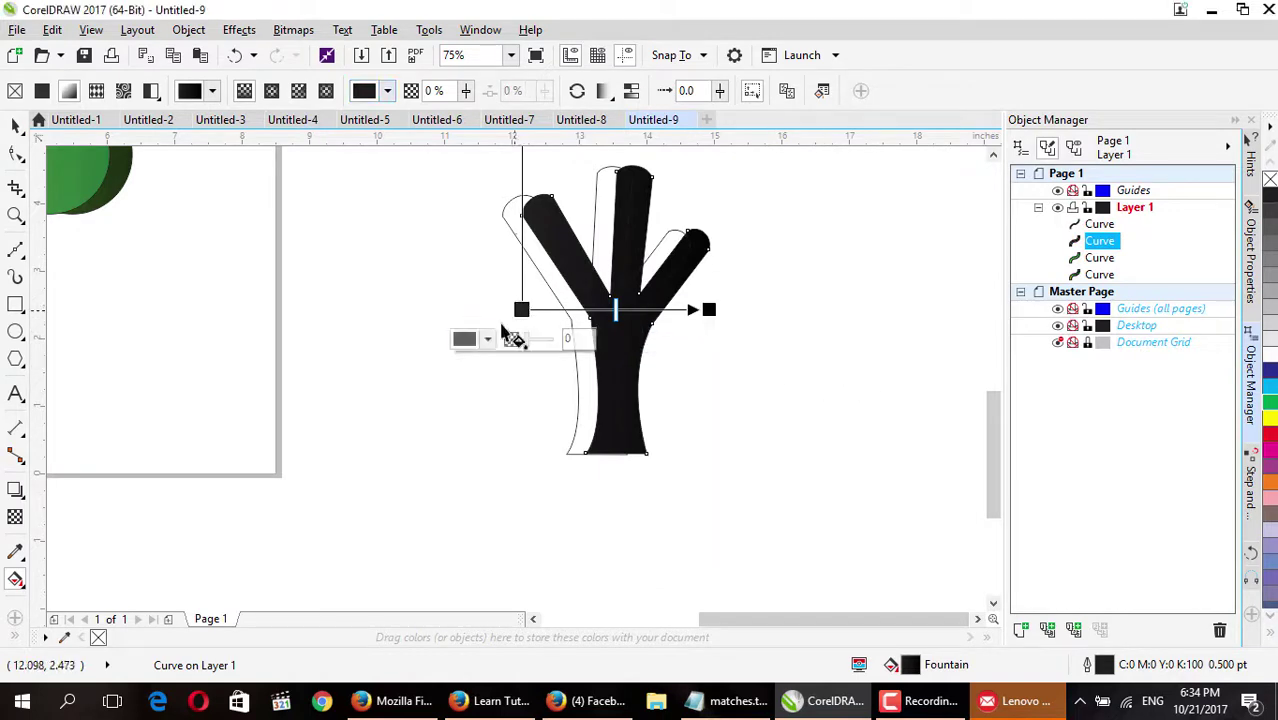
pyautogui.click(487, 339)
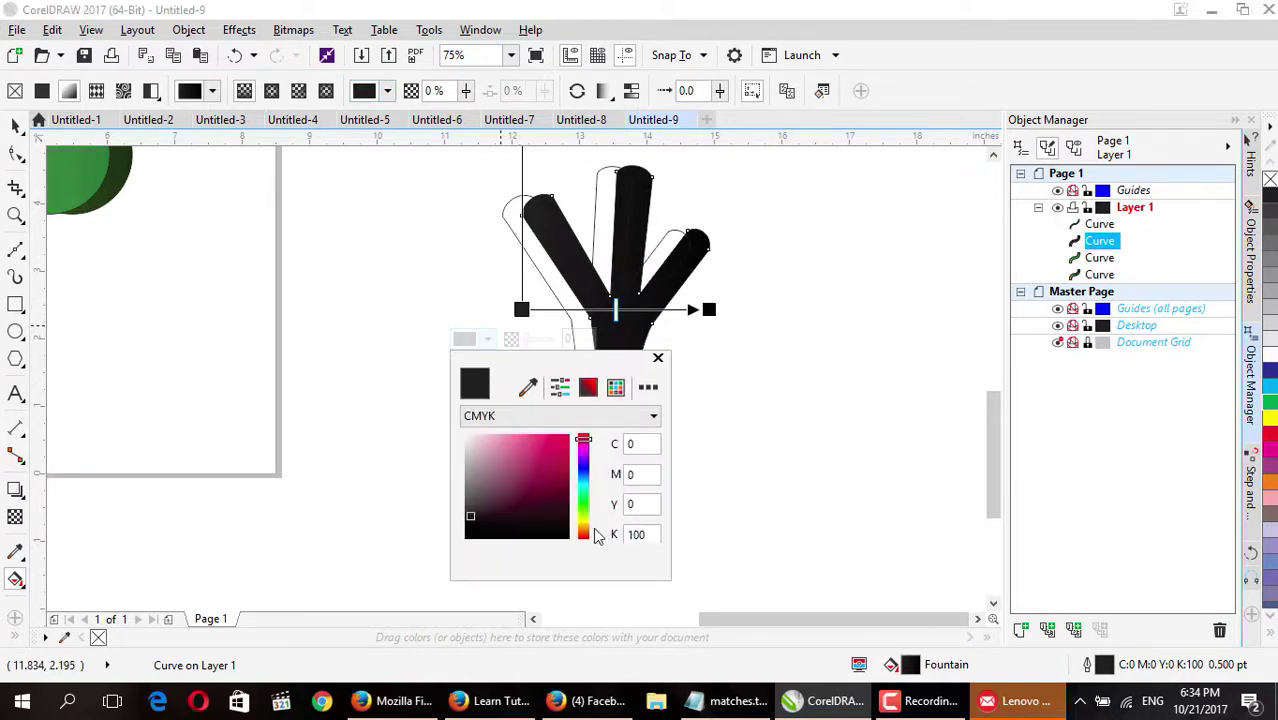
pyautogui.moveTo(588, 530); pyautogui.dragTo(588, 533)
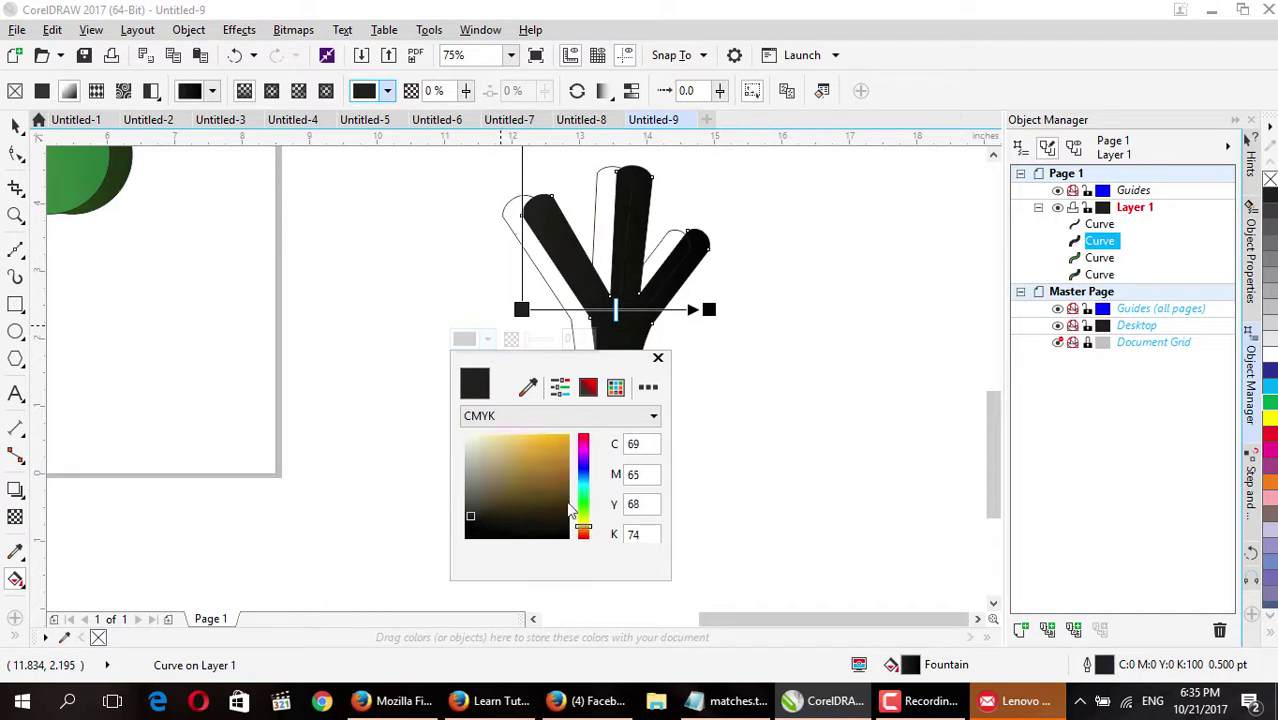
pyautogui.click(543, 466)
pyautogui.click(548, 454)
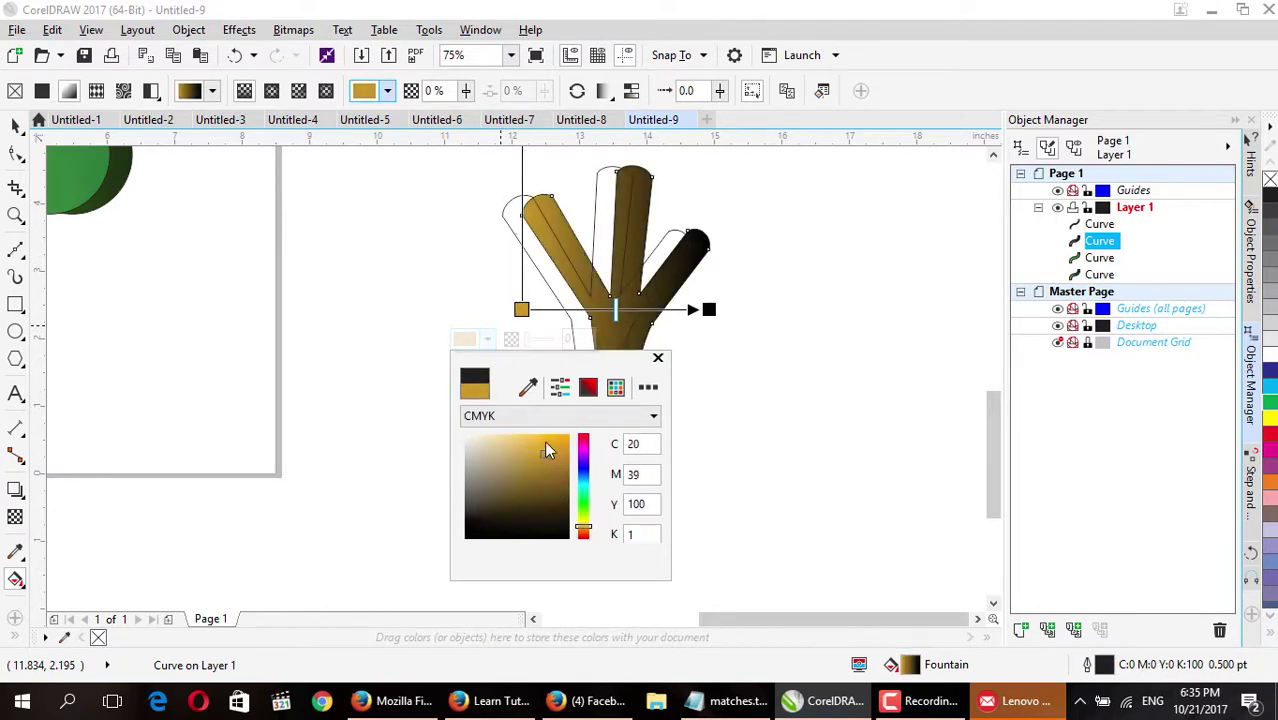
pyautogui.click(540, 458)
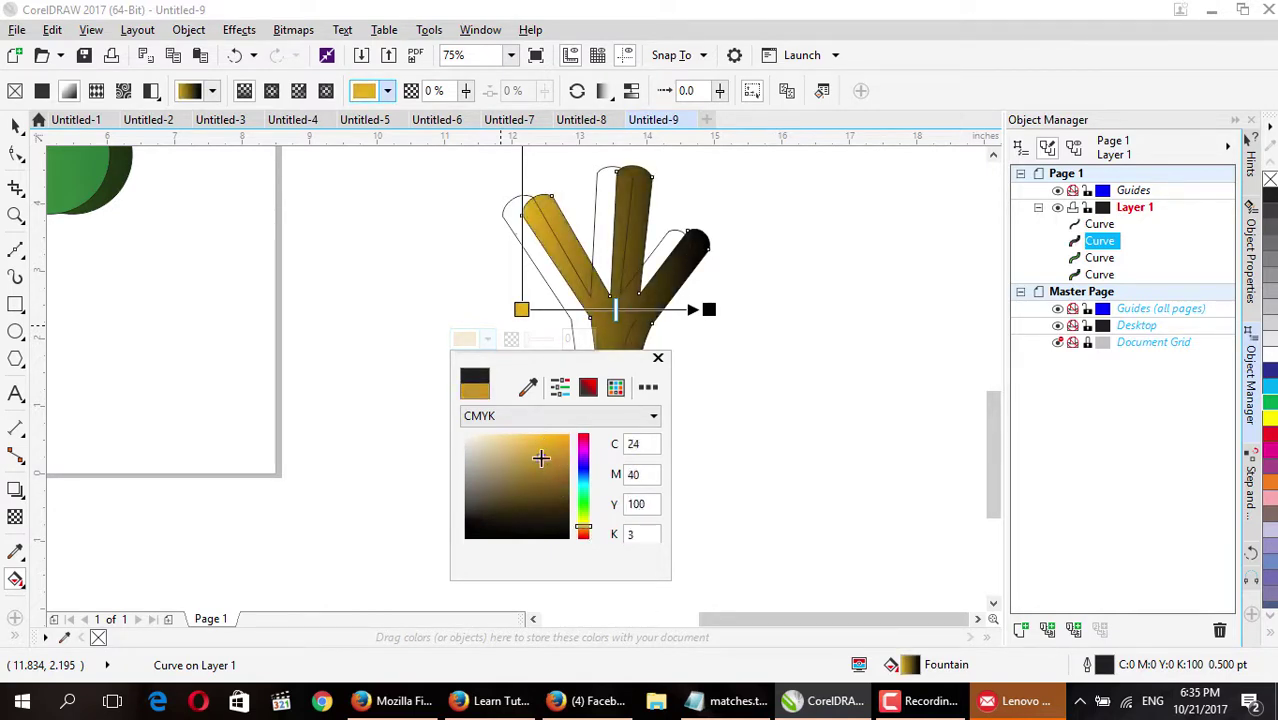
pyautogui.click(557, 476)
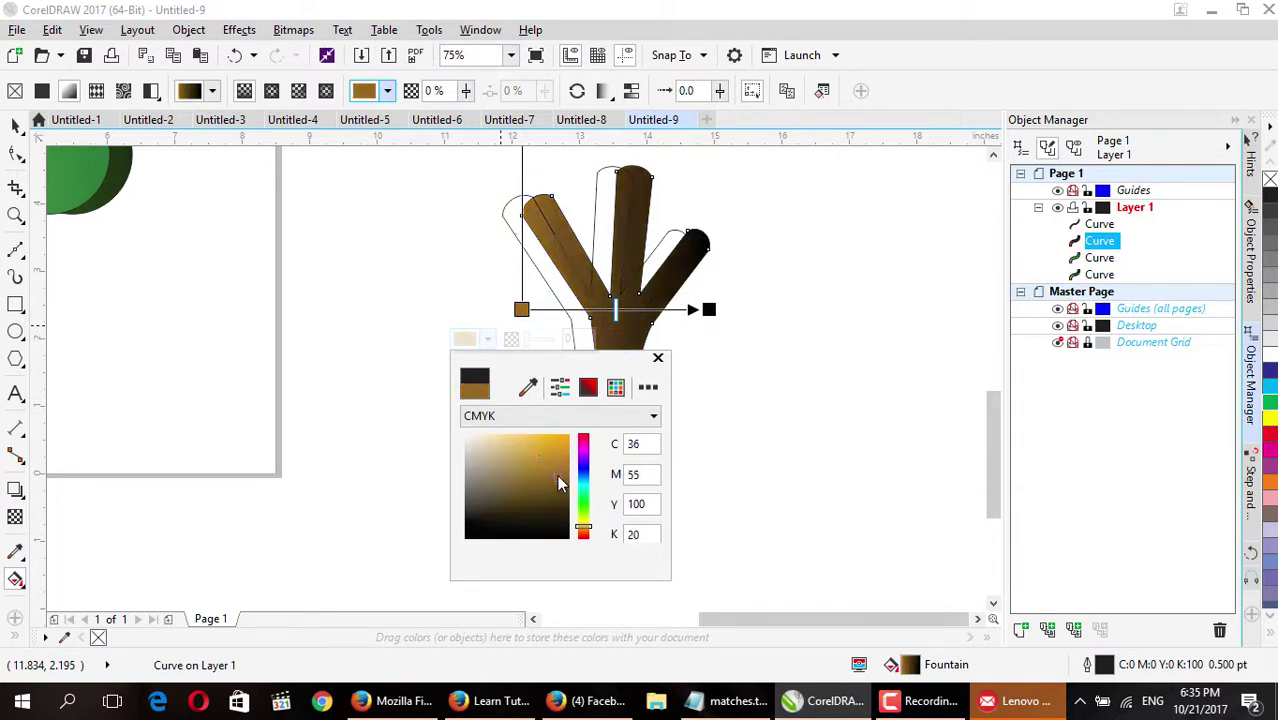
pyautogui.moveTo(557, 471); pyautogui.dragTo(548, 460)
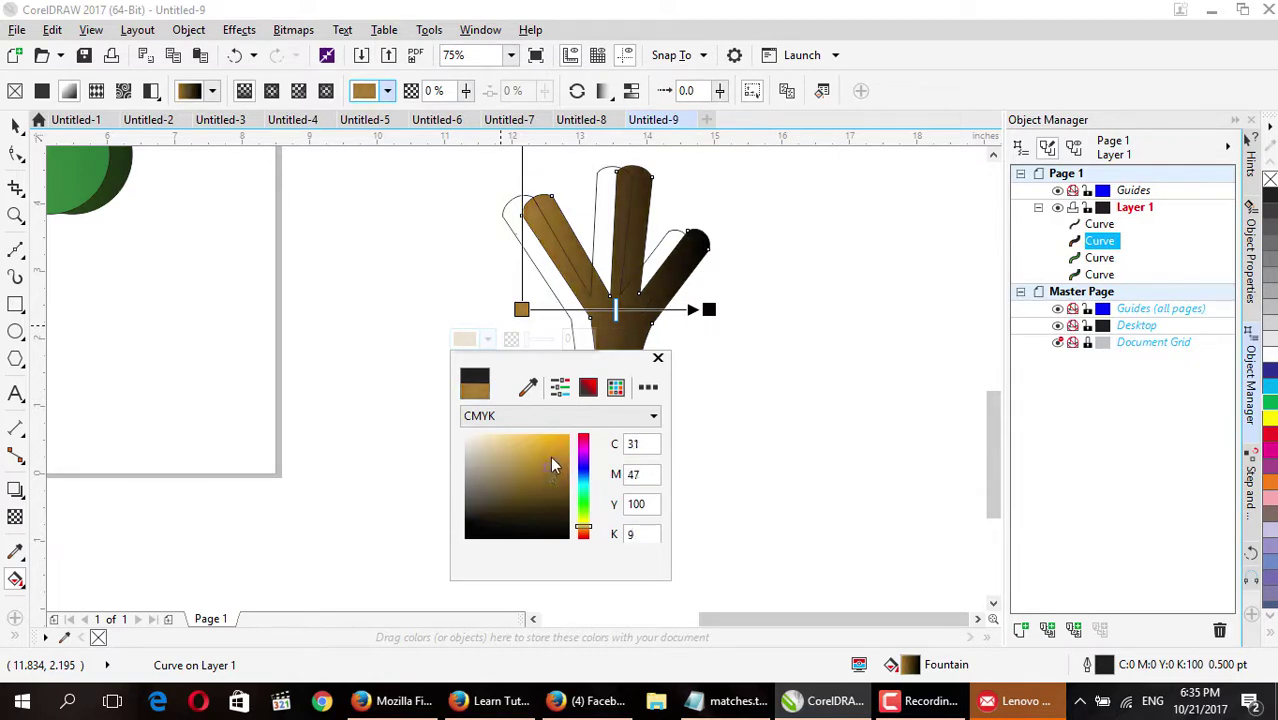
pyautogui.click(549, 450)
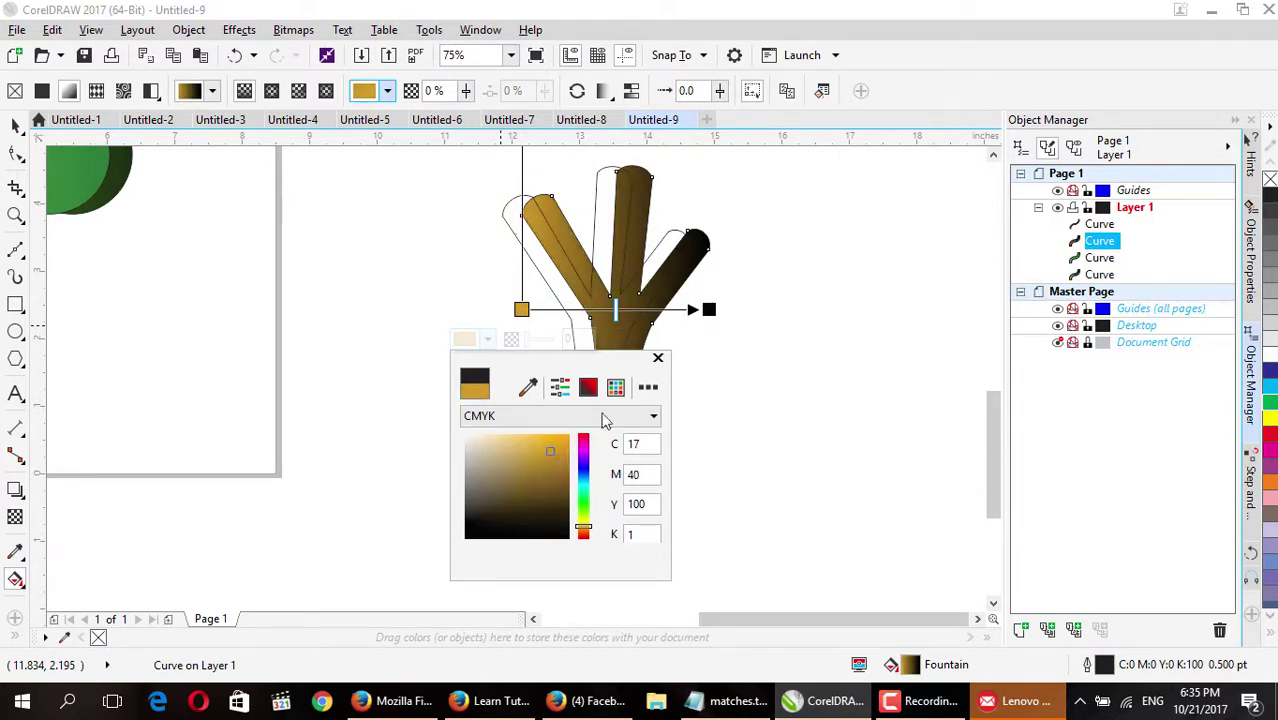
pyautogui.click(658, 357)
# Stretch the rear trunk's gradient nearly horizontally from the stem's left edge to well beyond its right side, with the midpoint closer to the gold end.
pyautogui.scroll(2, 685, 300)
pyautogui.scroll(-2, 700, 300)
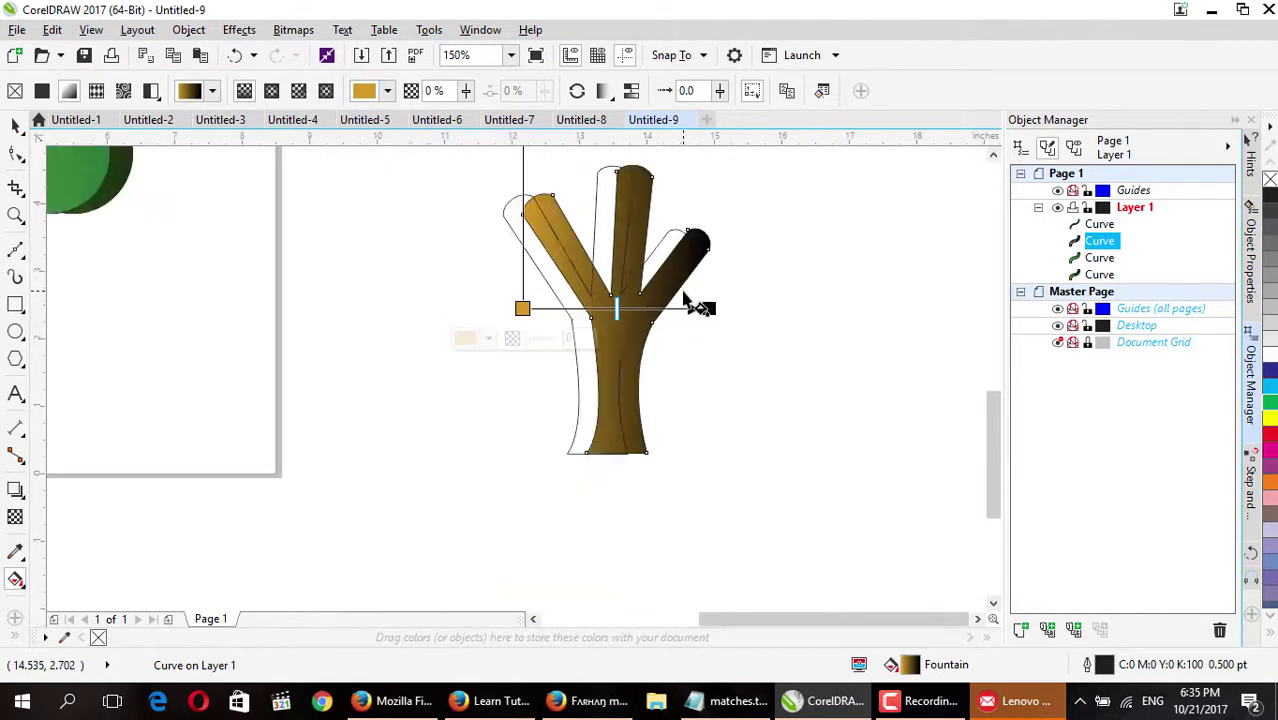
pyautogui.moveTo(708, 306); pyautogui.dragTo(757, 335)
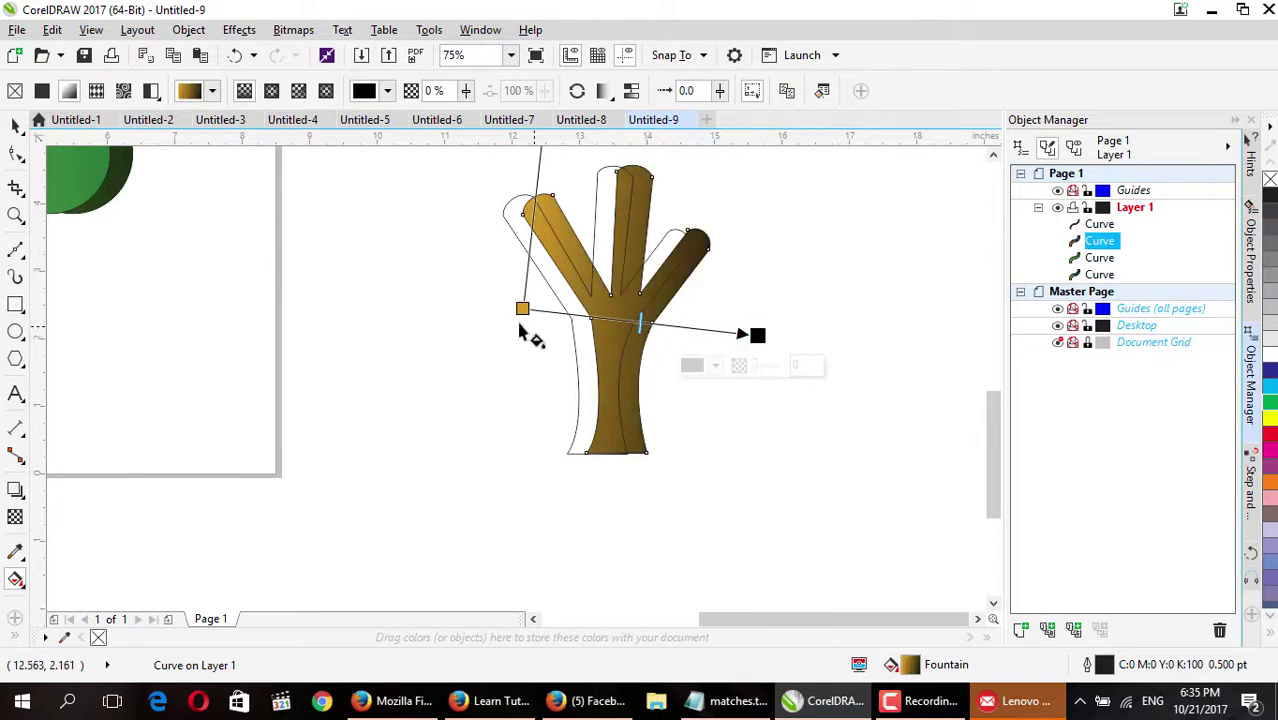
pyautogui.moveTo(522, 308); pyautogui.dragTo(575, 353)
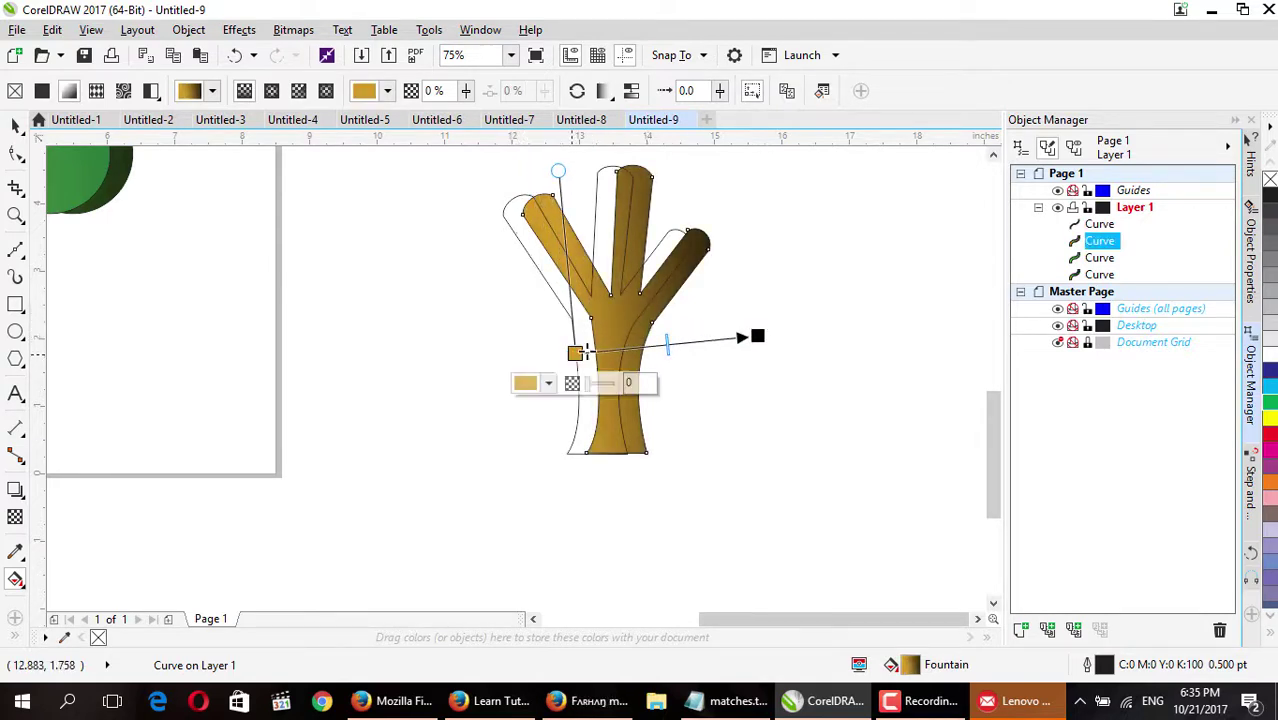
pyautogui.moveTo(759, 336); pyautogui.dragTo(765, 291)
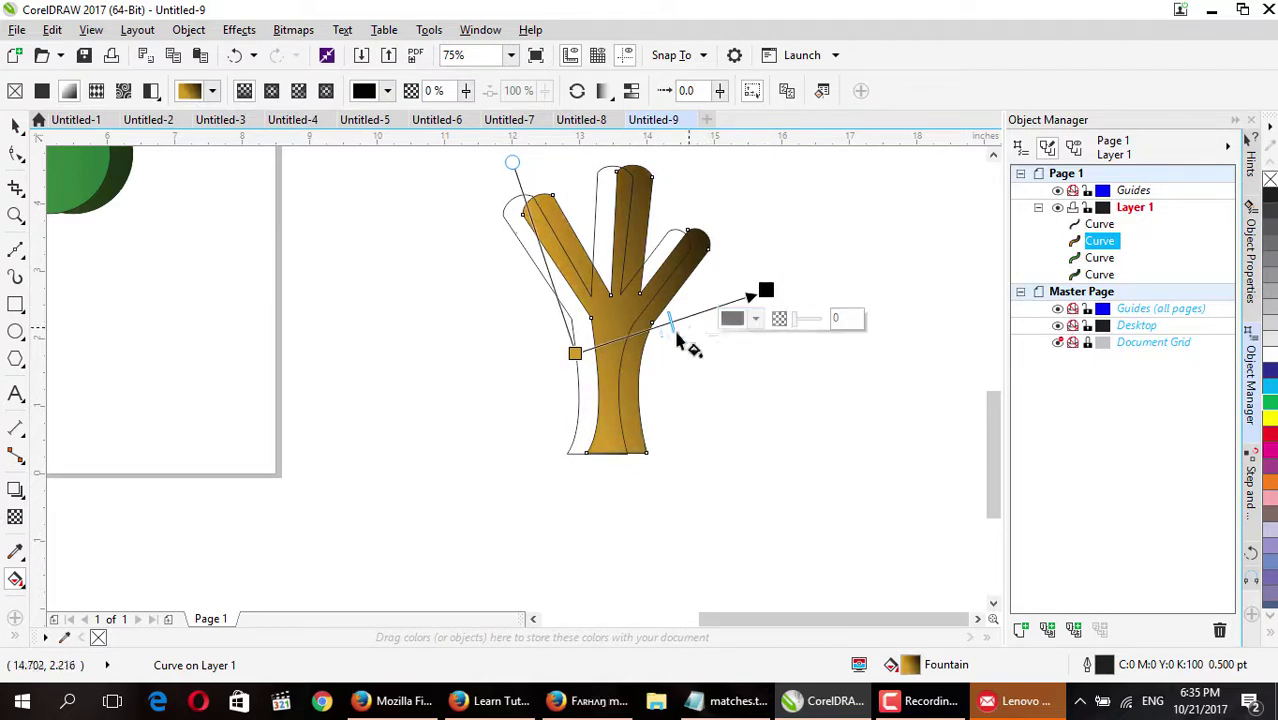
pyautogui.moveTo(673, 327); pyautogui.dragTo(657, 336)
pyautogui.moveTo(766, 290); pyautogui.dragTo(807, 348)
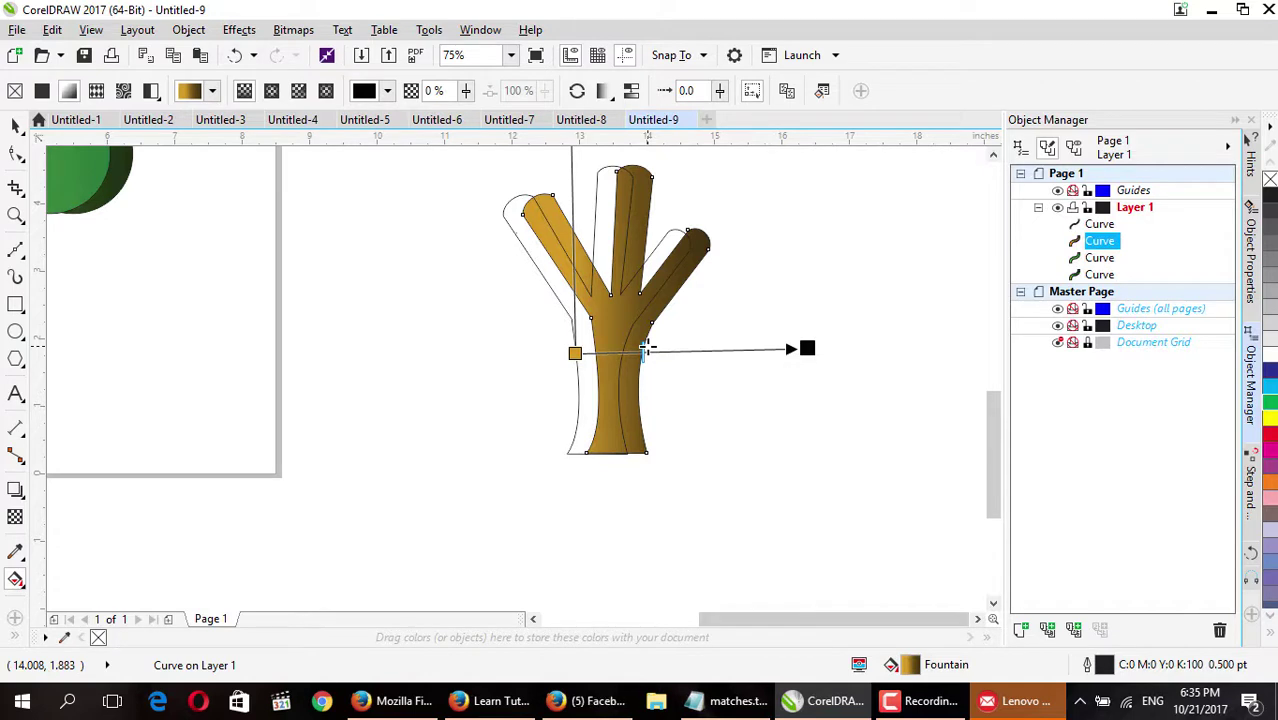
# Select the unfilled front trunk outline and apply a linear fountain fill to it.
pyautogui.click(15, 125)
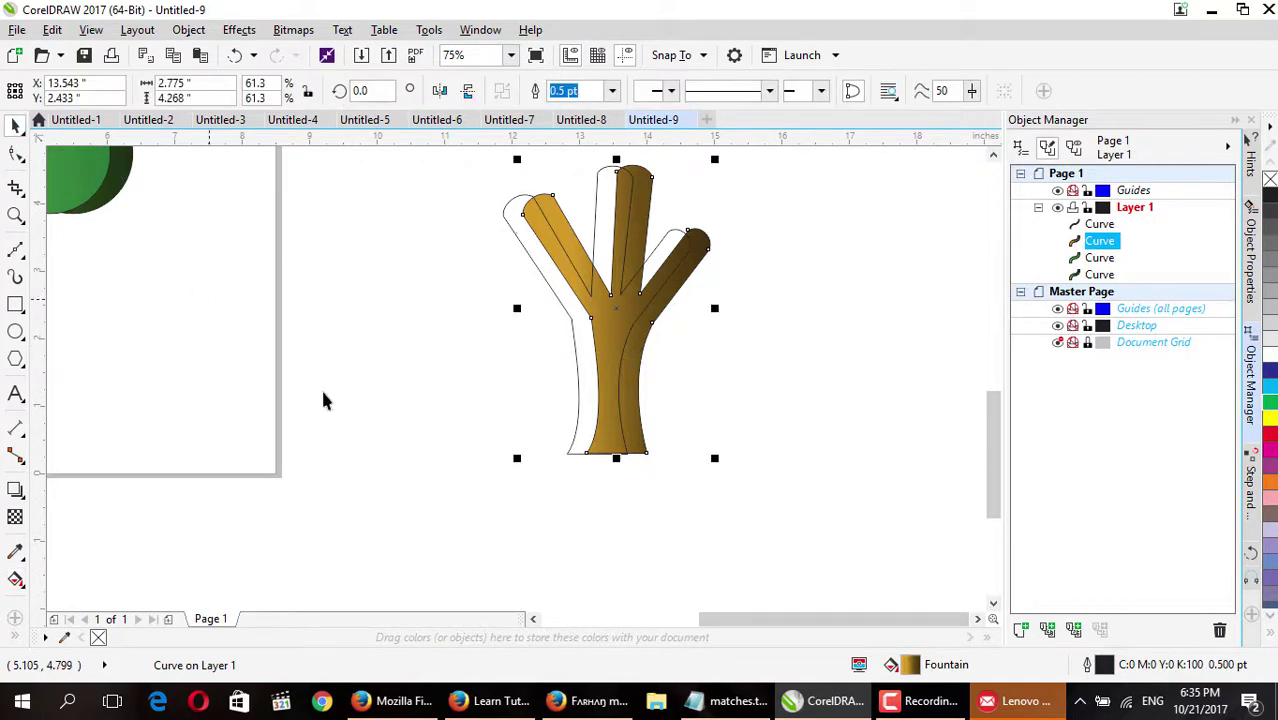
pyautogui.click(530, 345)
pyautogui.click(584, 326)
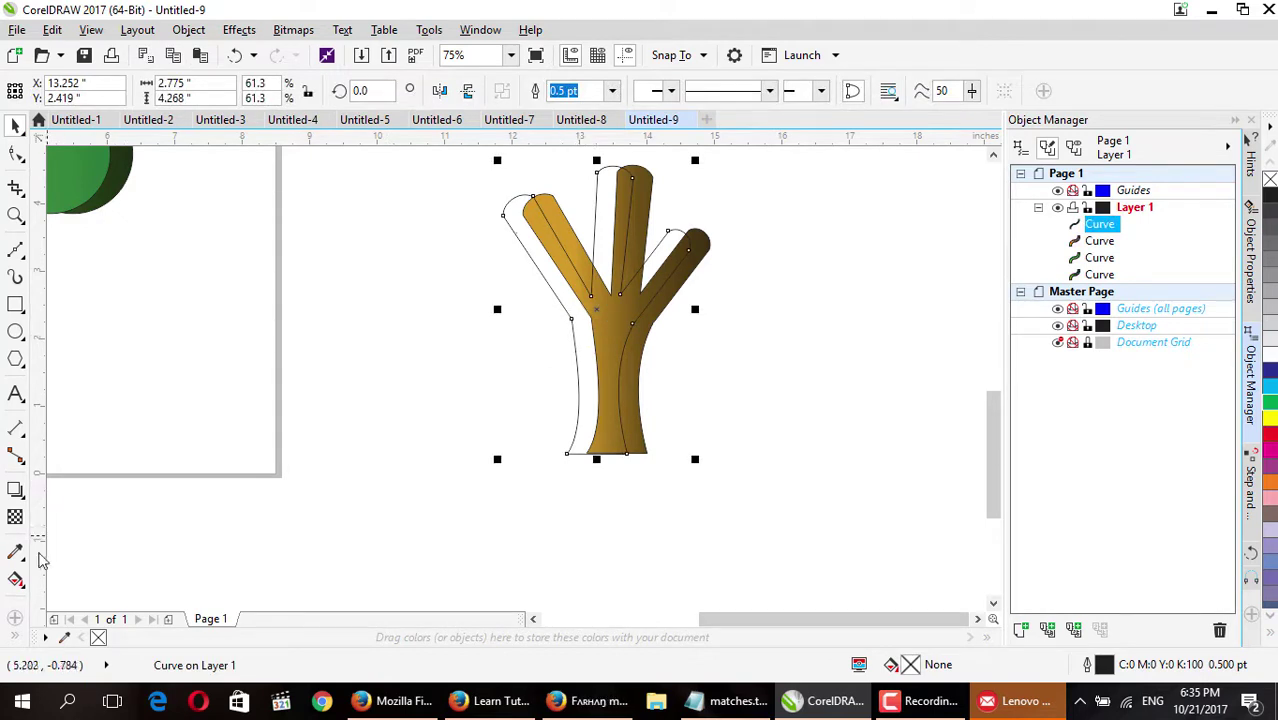
pyautogui.click(16, 580)
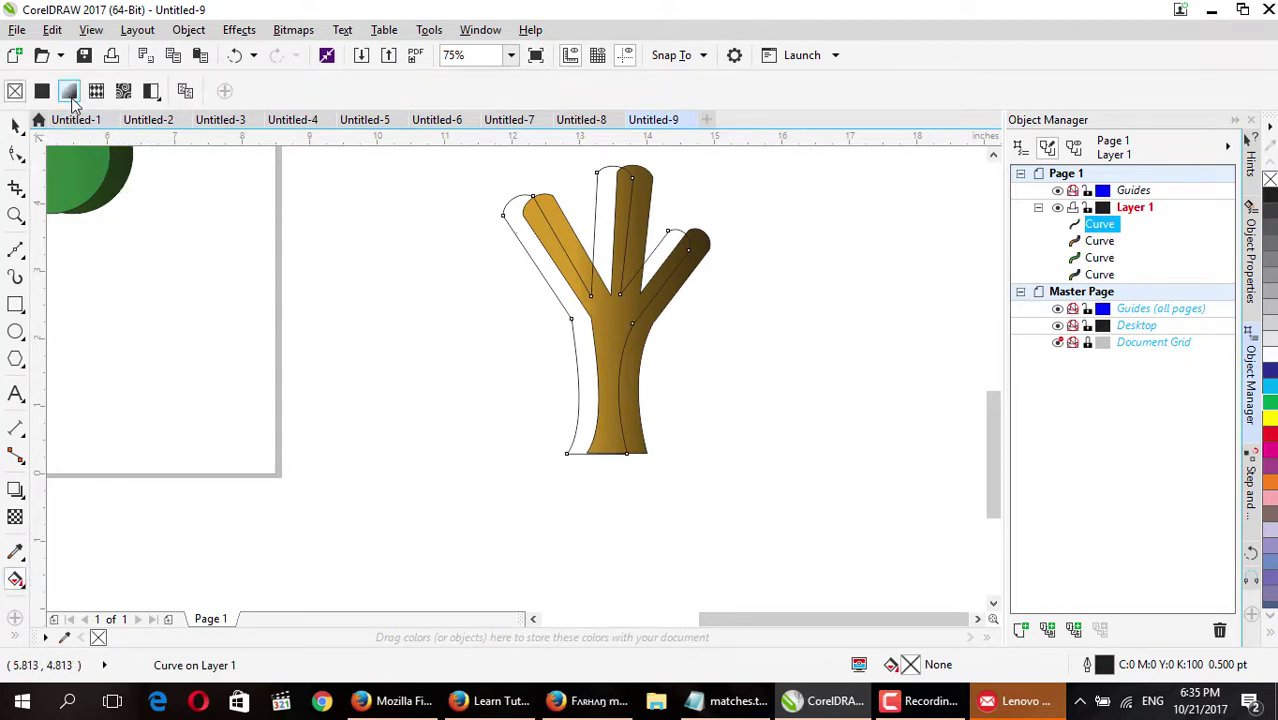
pyautogui.click(68, 91)
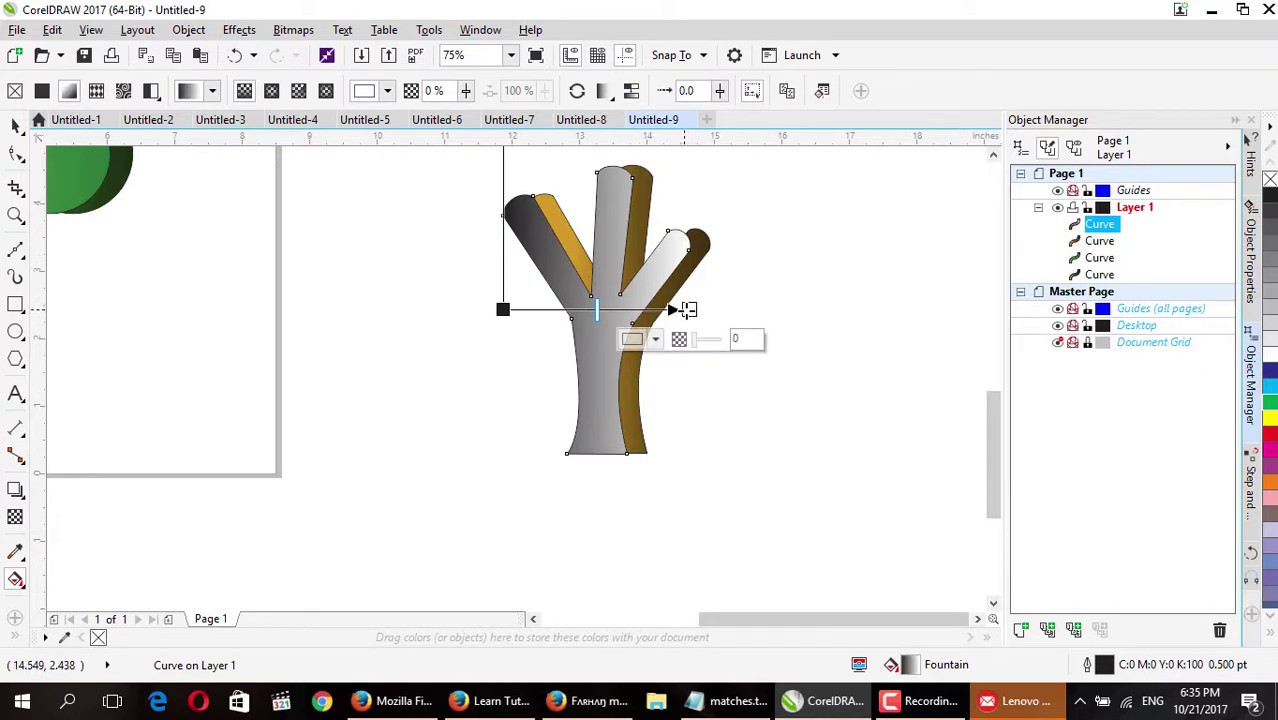
# Set the end colour of the front trunk's fountain fill to brown C32 M56 Y100 K16.
pyautogui.click(655, 340)
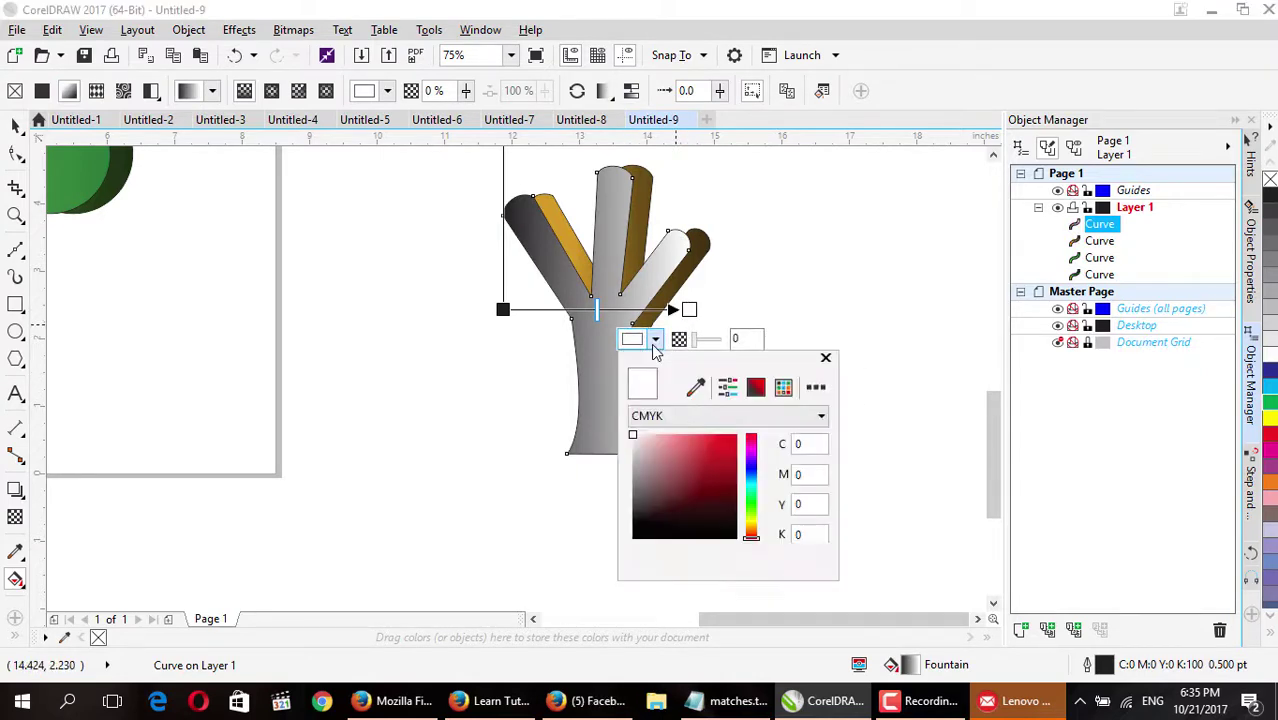
pyautogui.click(755, 521)
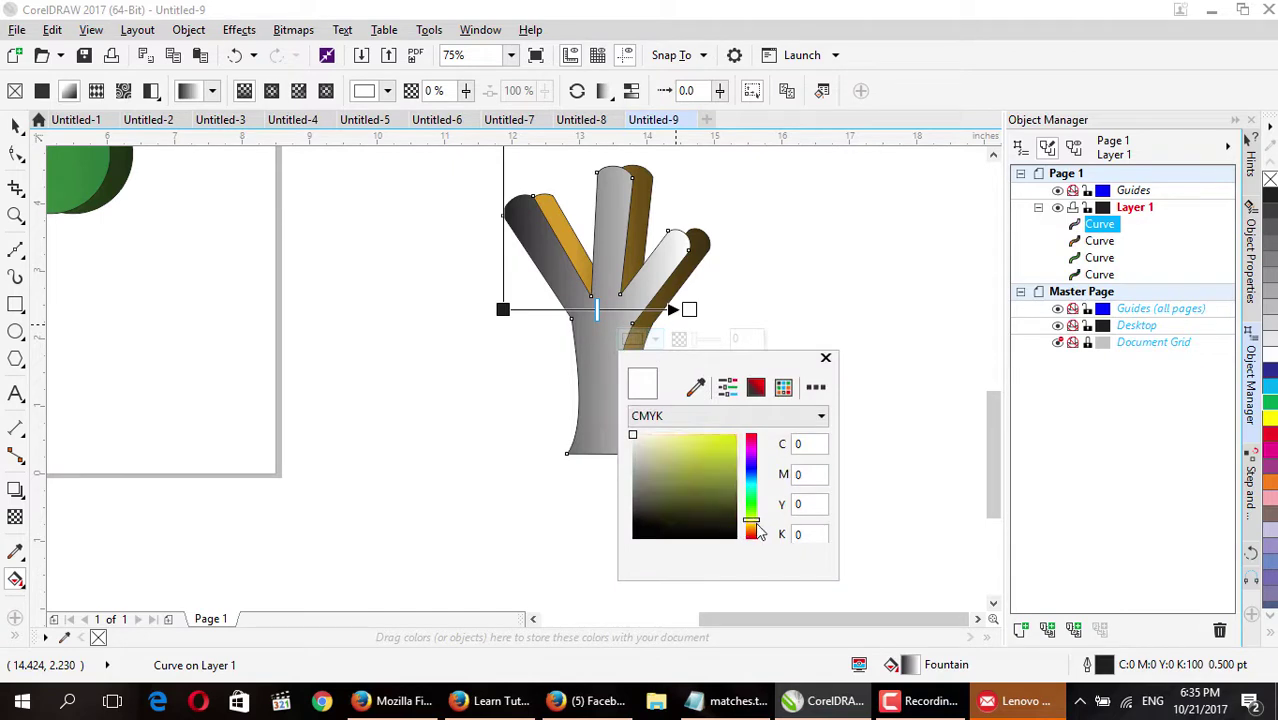
pyautogui.click(754, 529)
pyautogui.moveTo(722, 458)
pyautogui.mouseDown()
pyautogui.moveTo(730, 484)
pyautogui.moveTo(734, 458)
pyautogui.mouseUp()
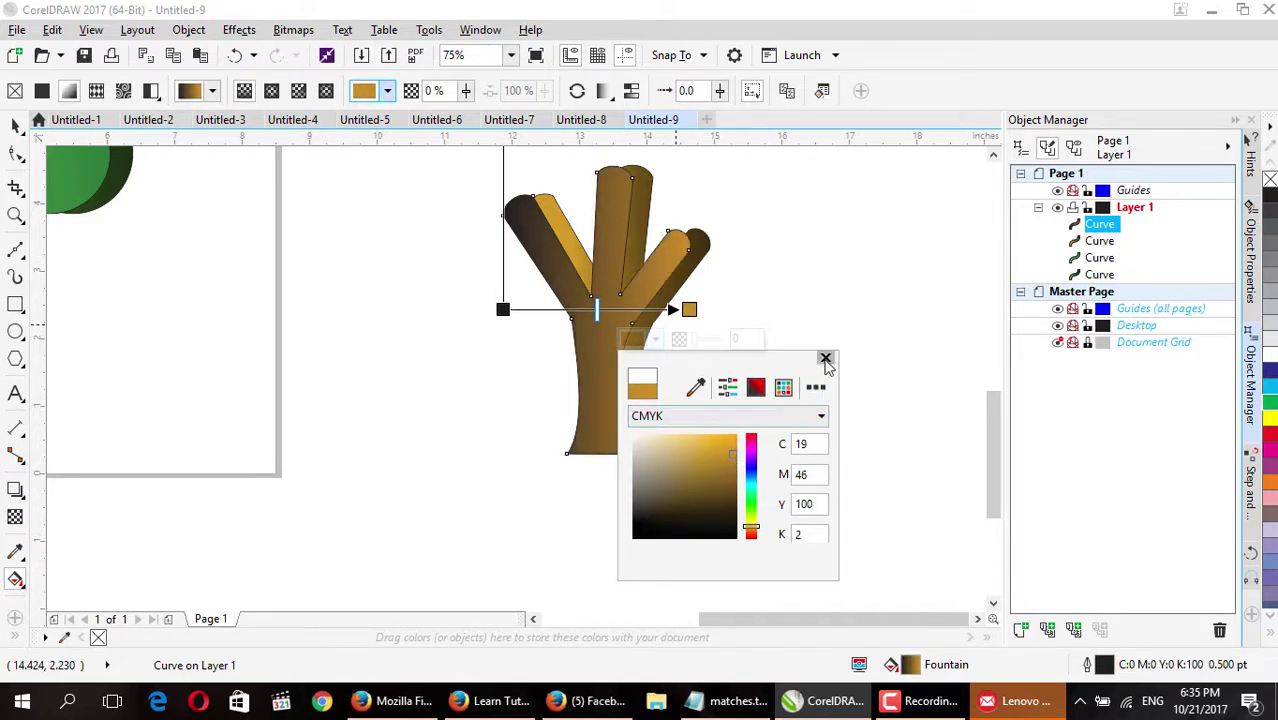
pyautogui.click(737, 473)
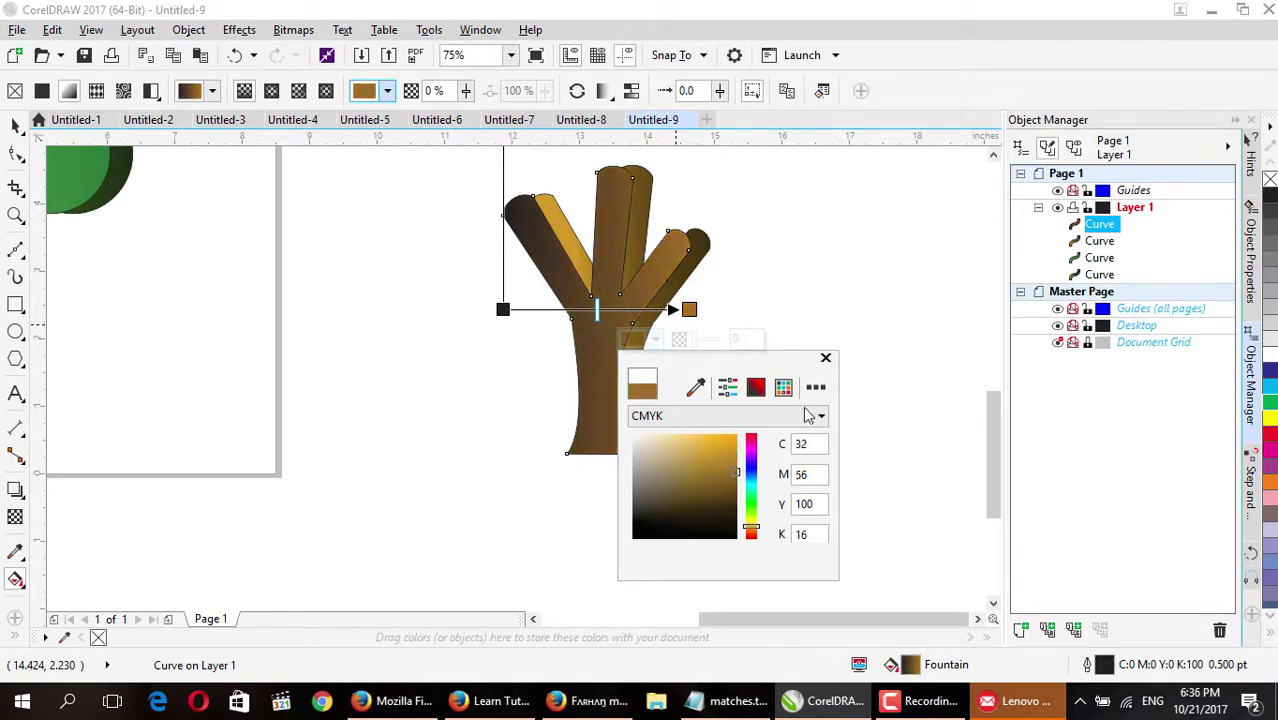
pyautogui.click(826, 358)
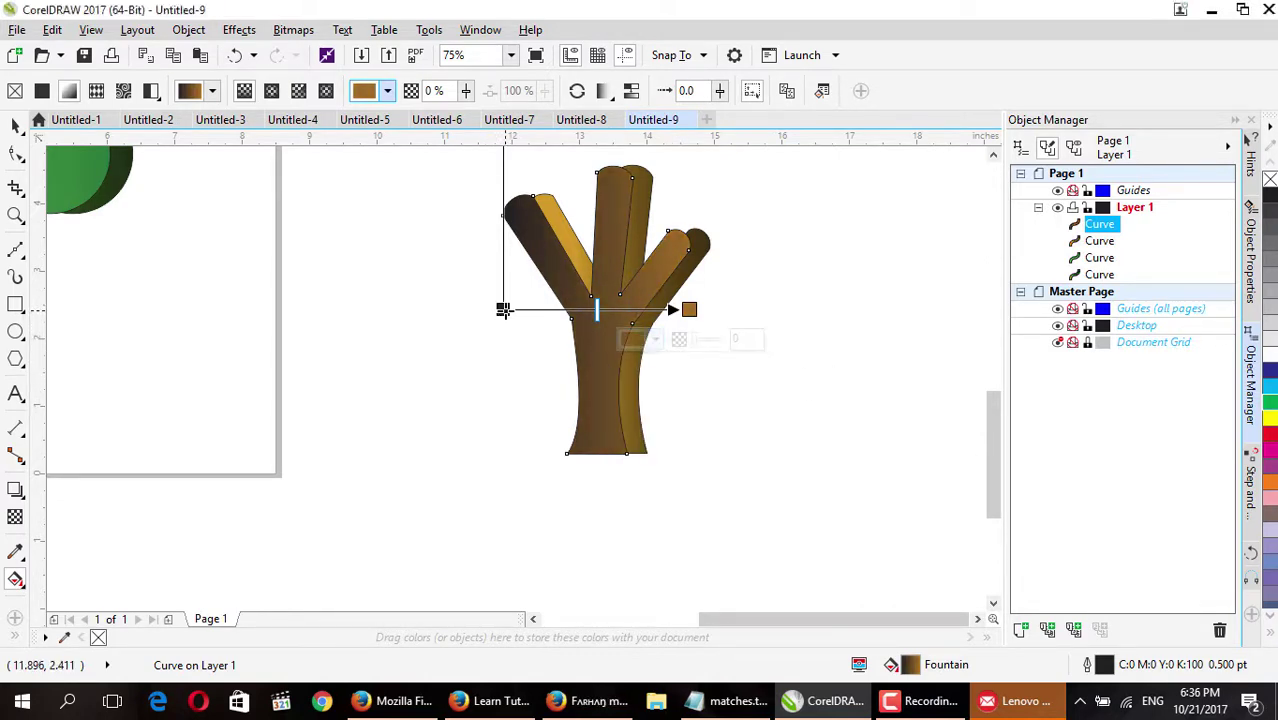
# Set the start colour of the front trunk's fountain fill to brown C27 M56 Y100 K11.
pyautogui.click(502, 309)
pyautogui.click(469, 339)
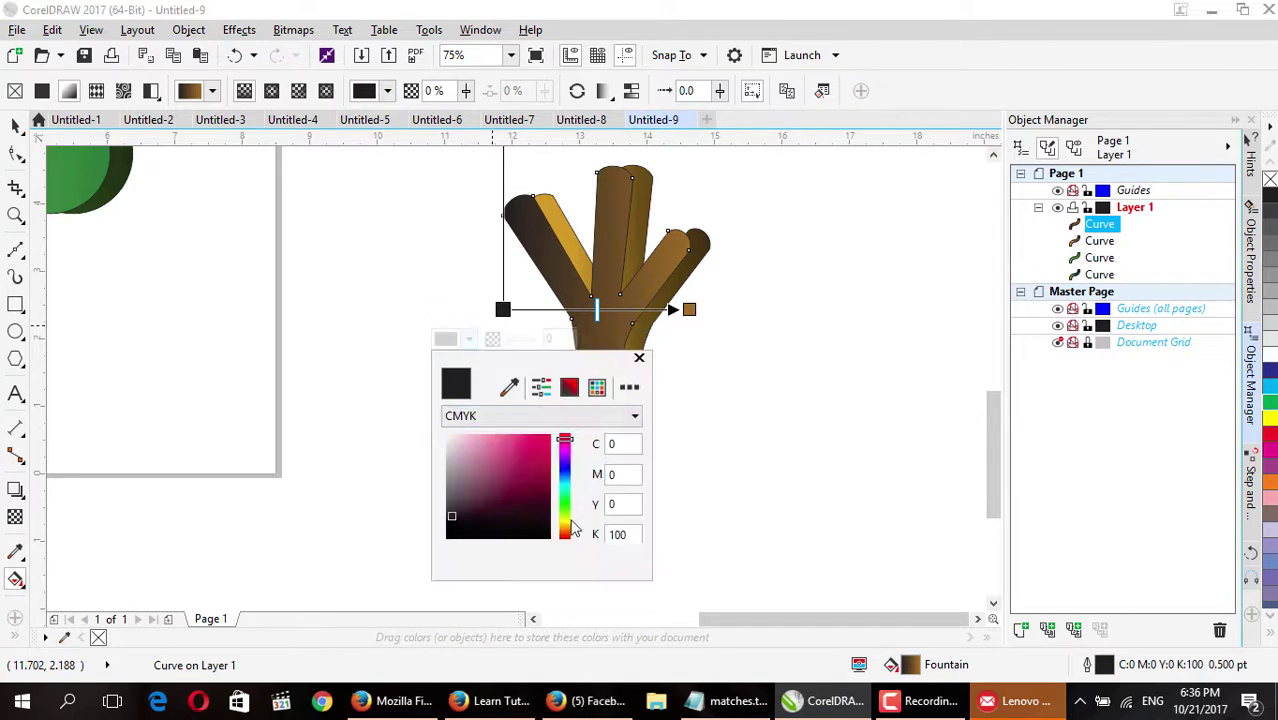
pyautogui.click(567, 530)
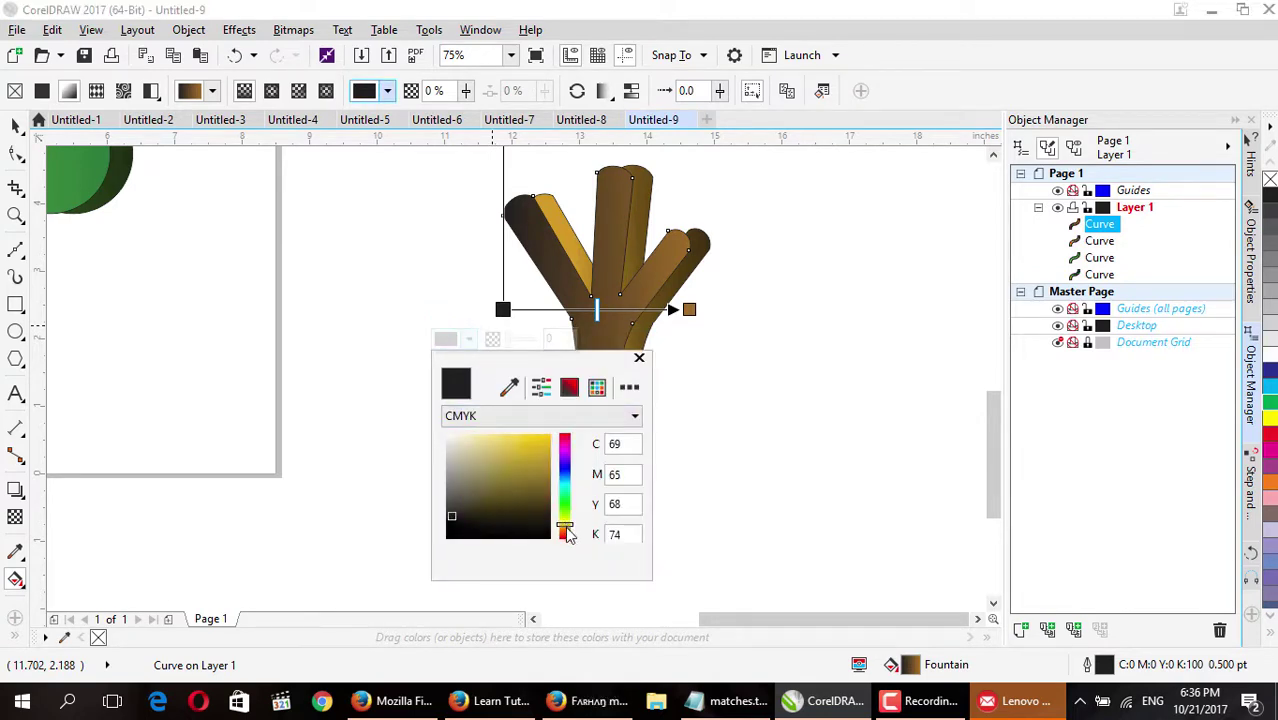
pyautogui.click(523, 445)
pyautogui.click(510, 441)
pyautogui.moveTo(518, 440); pyautogui.dragTo(526, 461)
pyautogui.click(537, 460)
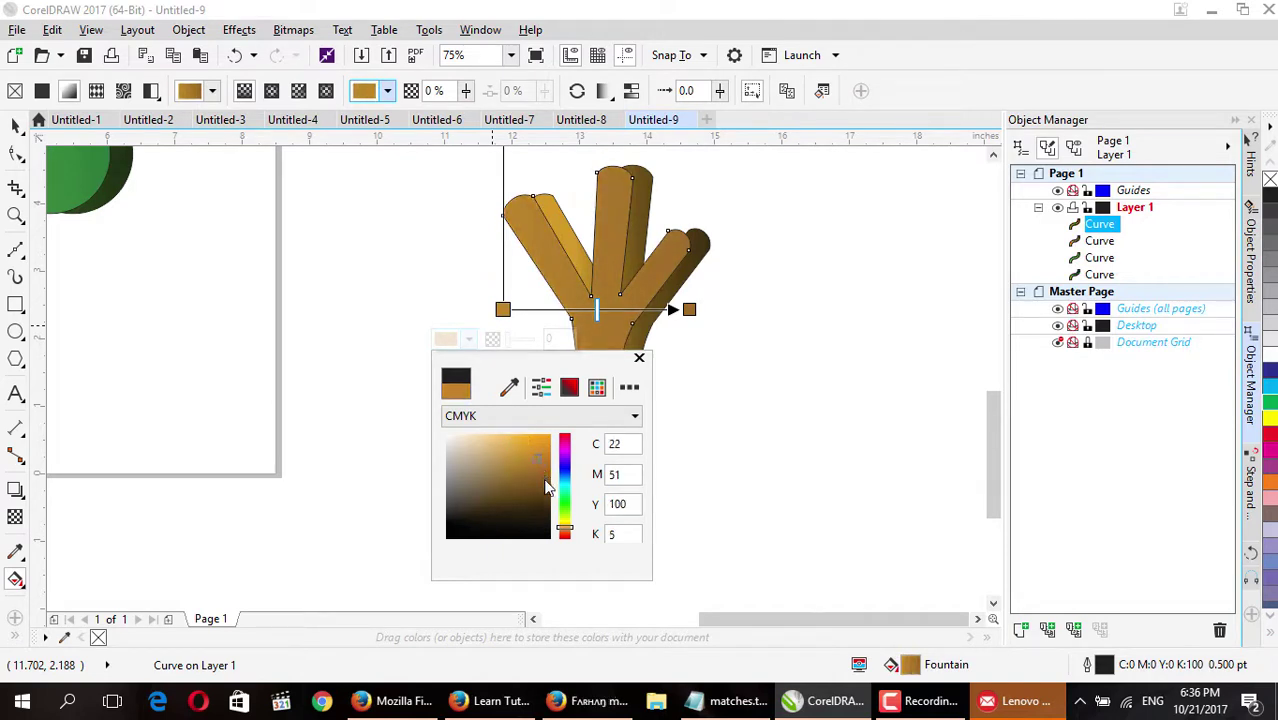
pyautogui.click(545, 481)
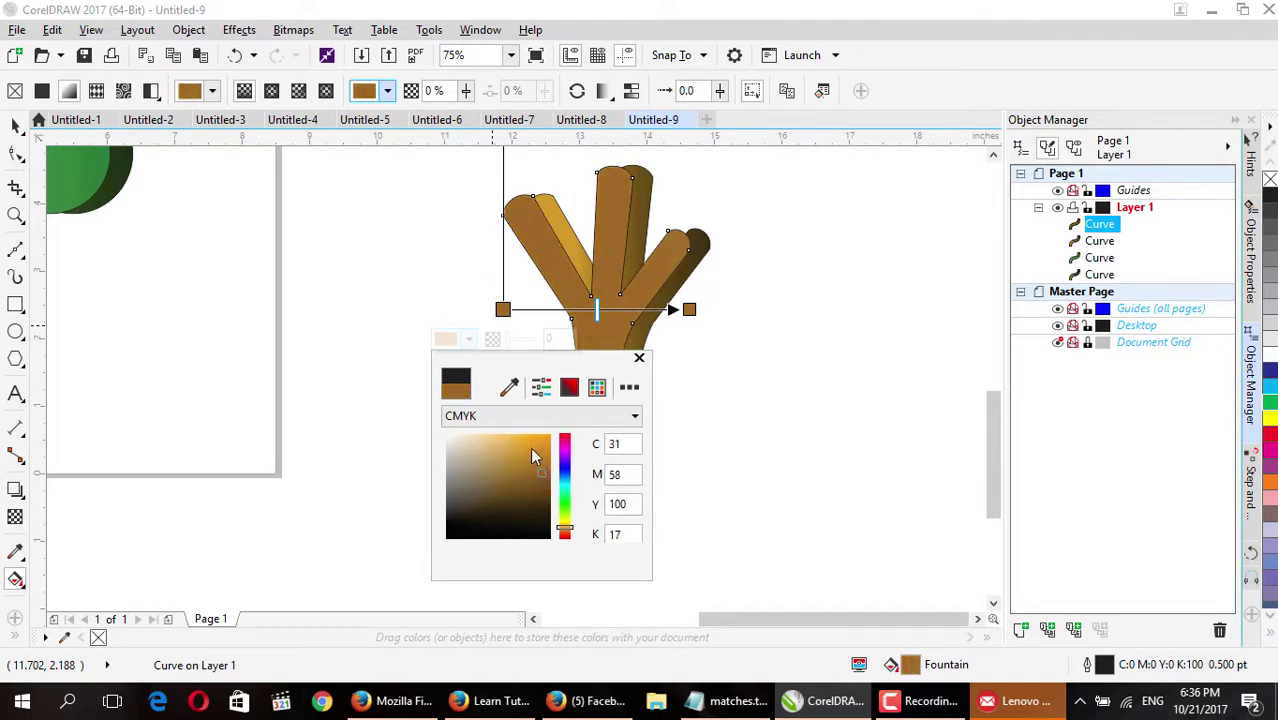
pyautogui.click(533, 448)
pyautogui.click(541, 466)
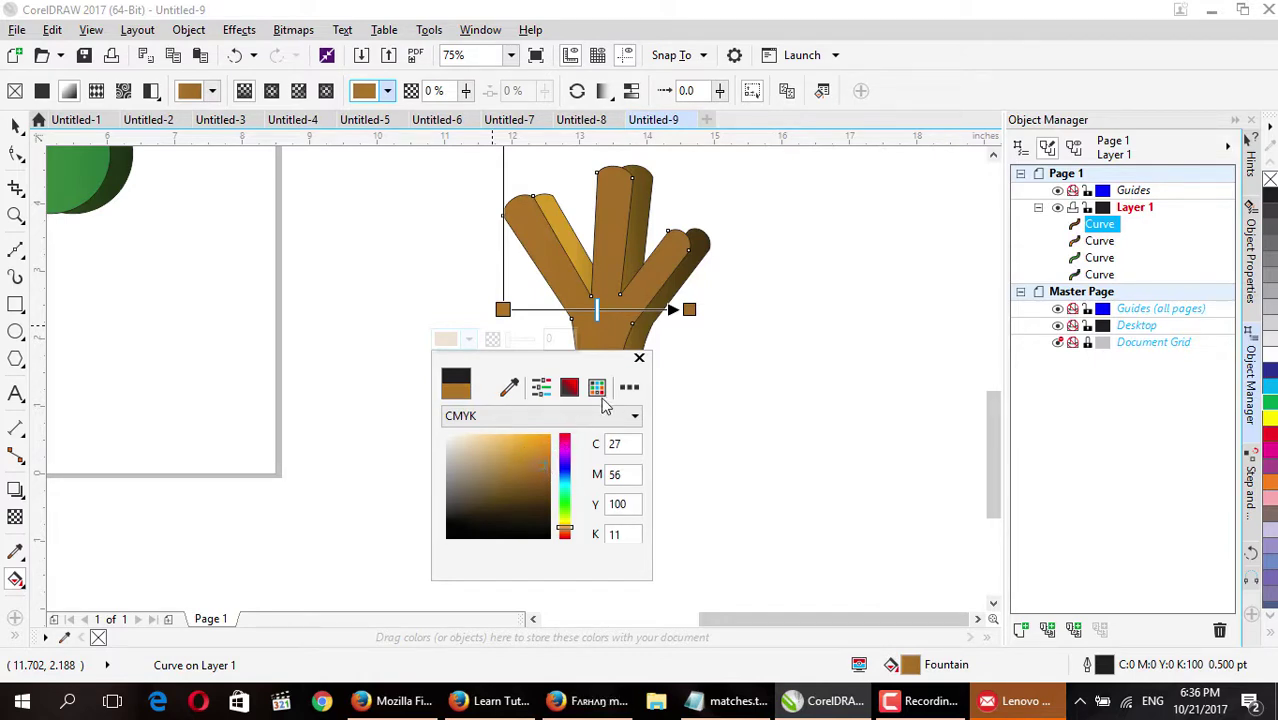
pyautogui.click(640, 358)
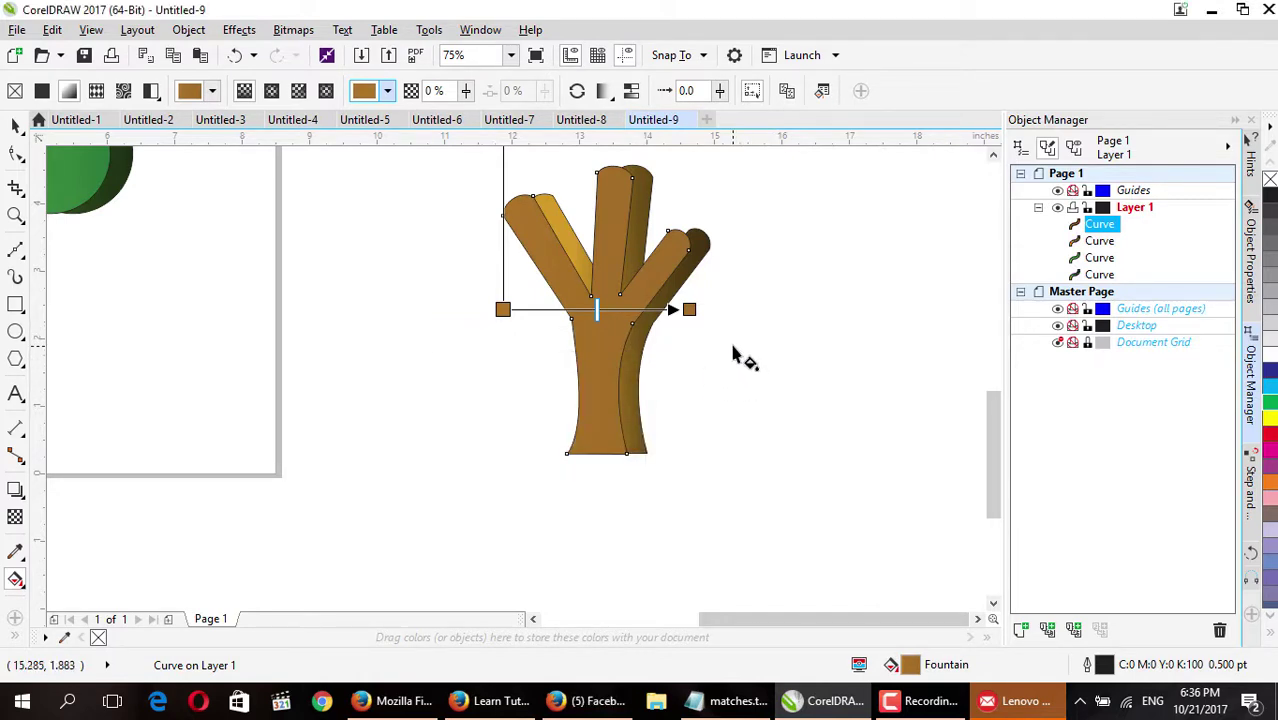
# Extend the front trunk's gradient slightly to the right, shift its midpoint toward the start, and change it to an elliptical fountain fill.
pyautogui.moveTo(690, 308); pyautogui.dragTo(710, 303)
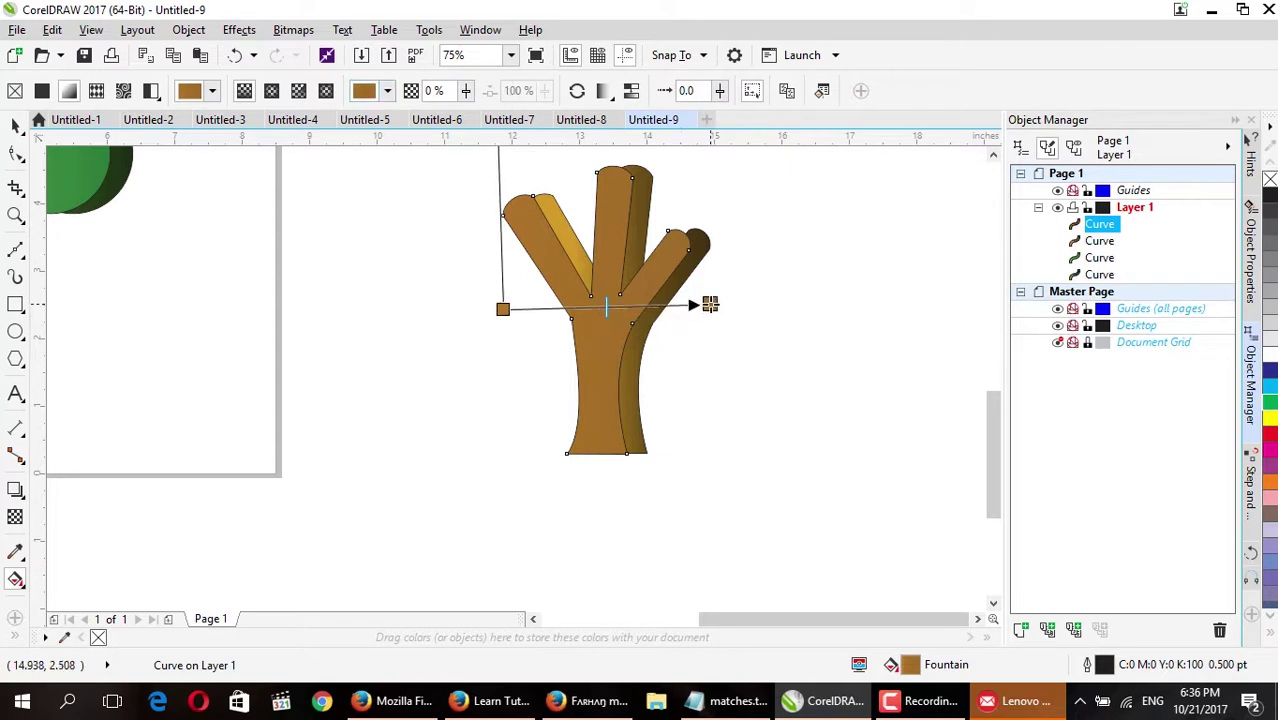
pyautogui.doubleClick(584, 308)
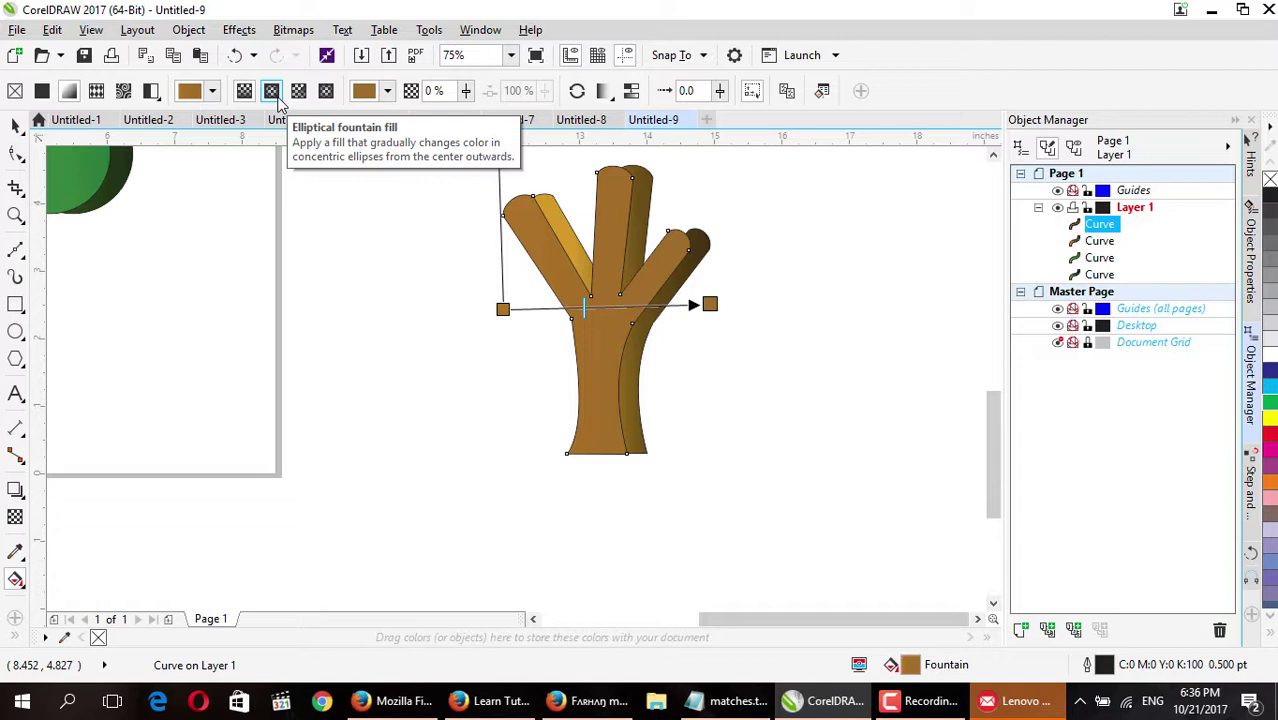
pyautogui.click(280, 99)
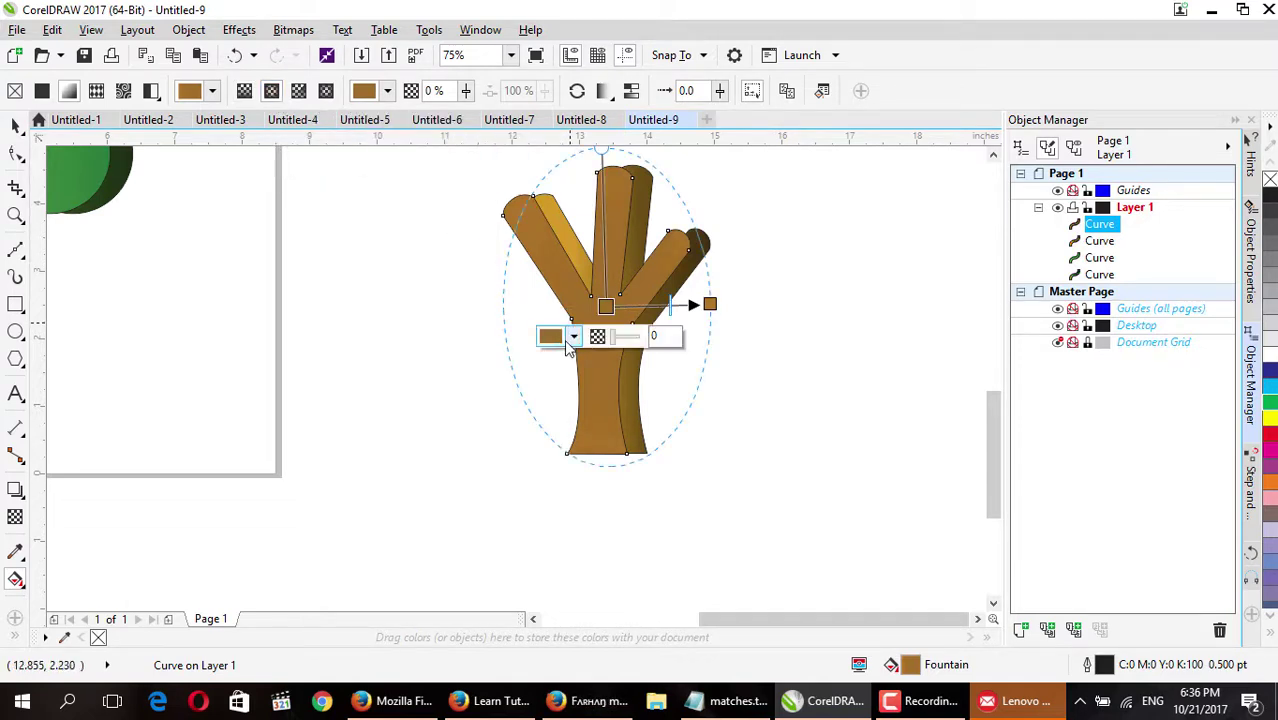
# Set the centre colour of the front trunk's elliptical fill to lighter brown C17 M46 Y91 K1.
pyautogui.click(574, 338)
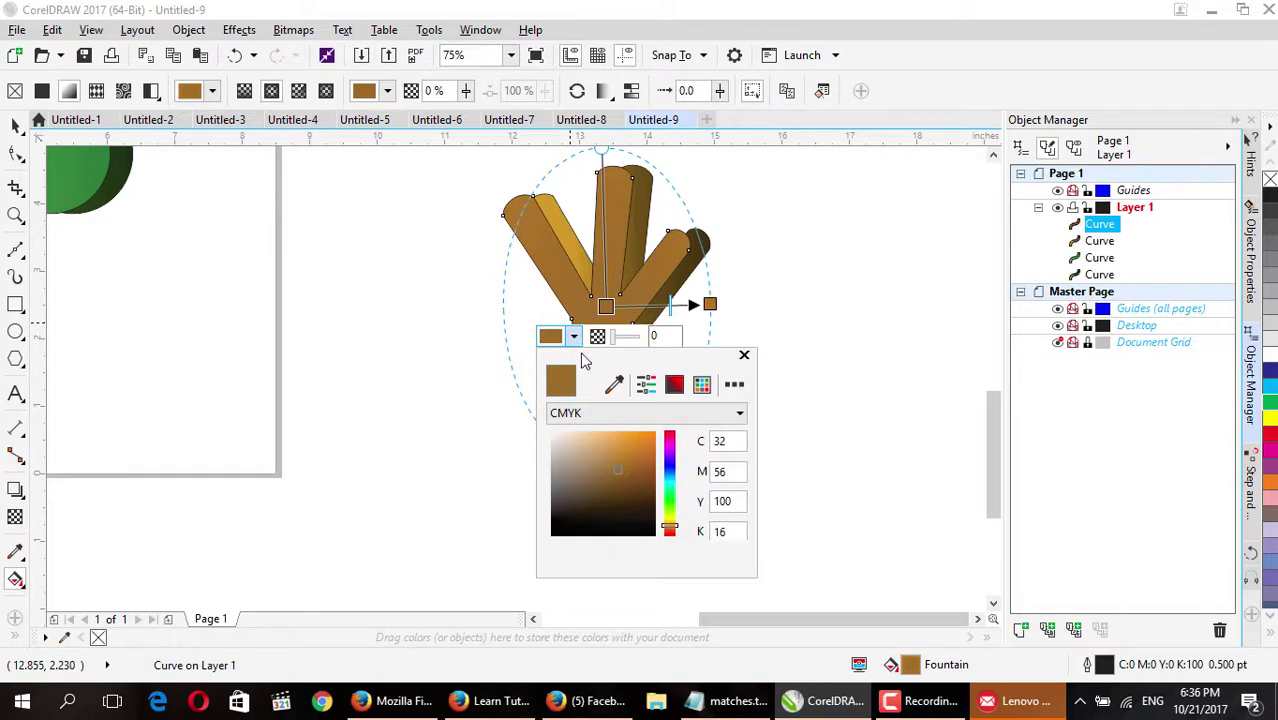
pyautogui.click(621, 451)
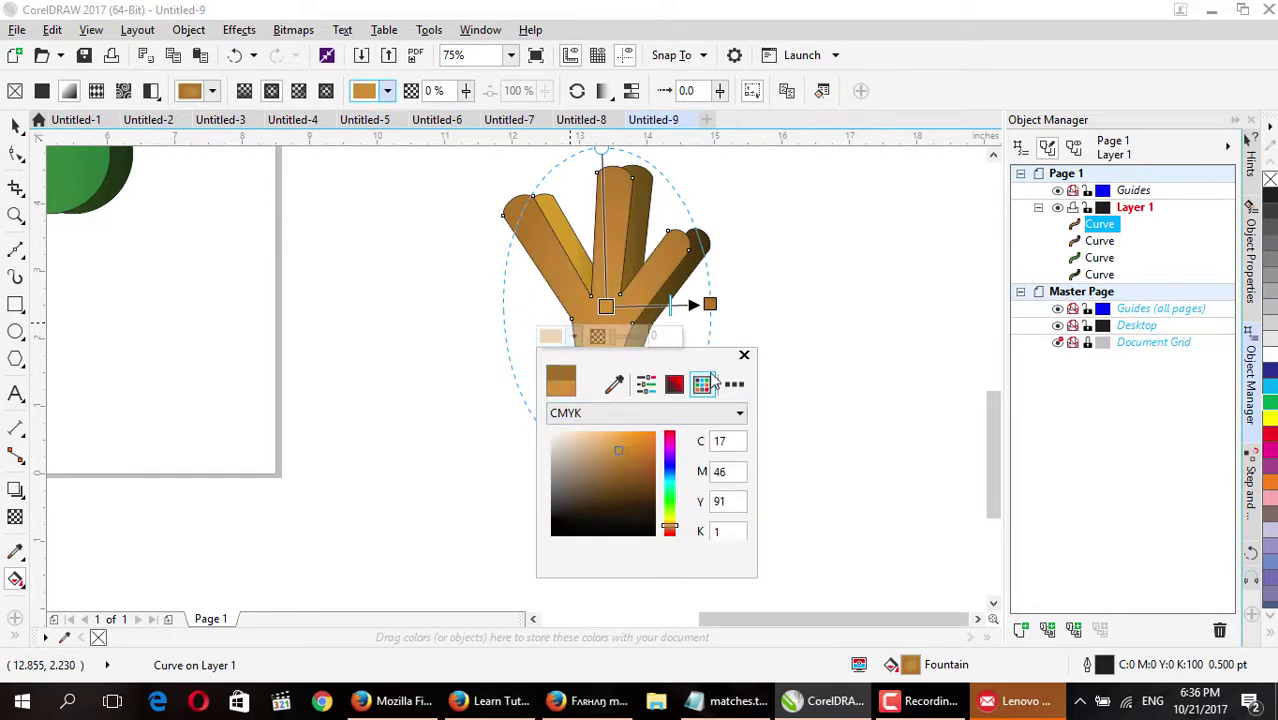
pyautogui.click(744, 355)
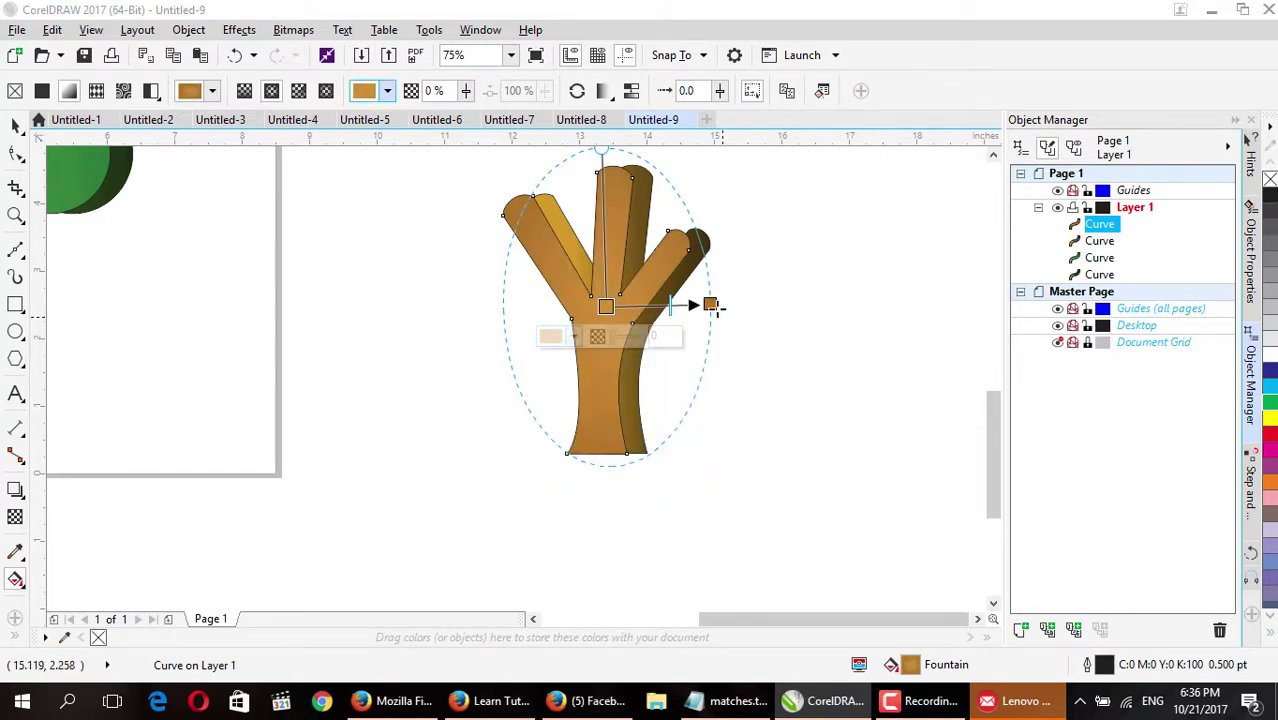
# Set the outer colour of the front trunk's elliptical fill to dark brown C43 M71 Y100 K53.
pyautogui.click(677, 334)
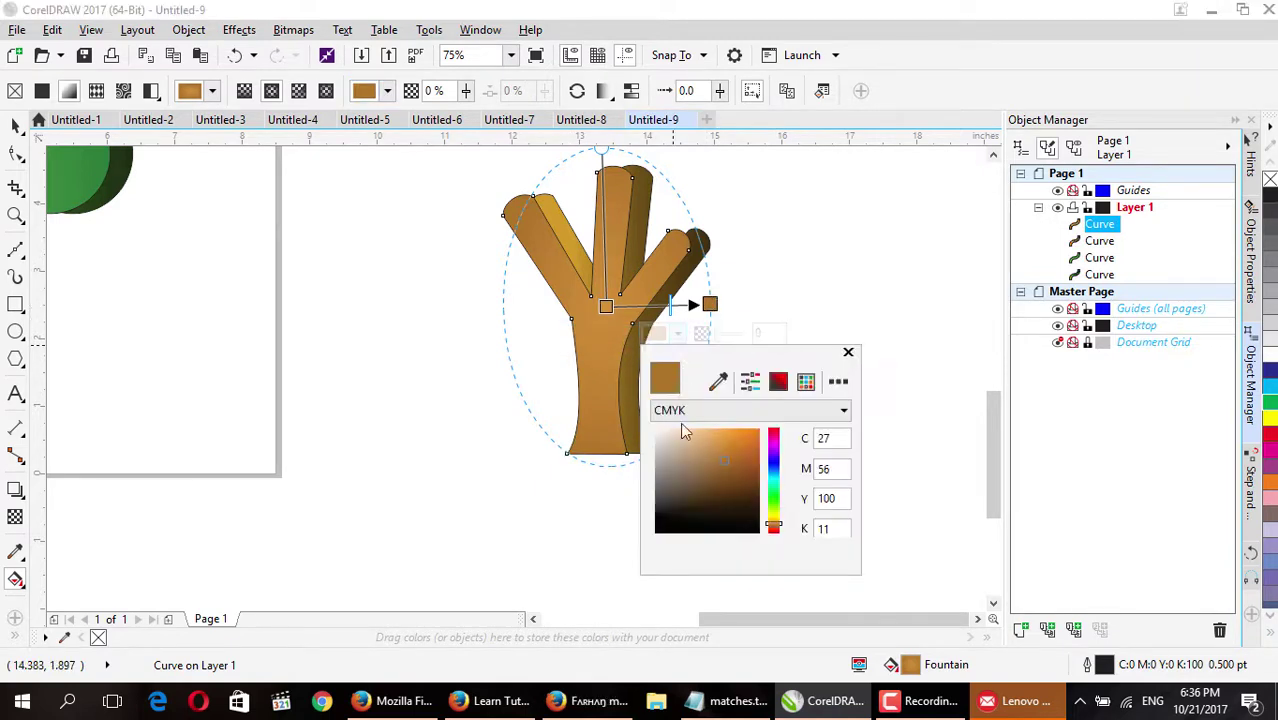
pyautogui.click(753, 473)
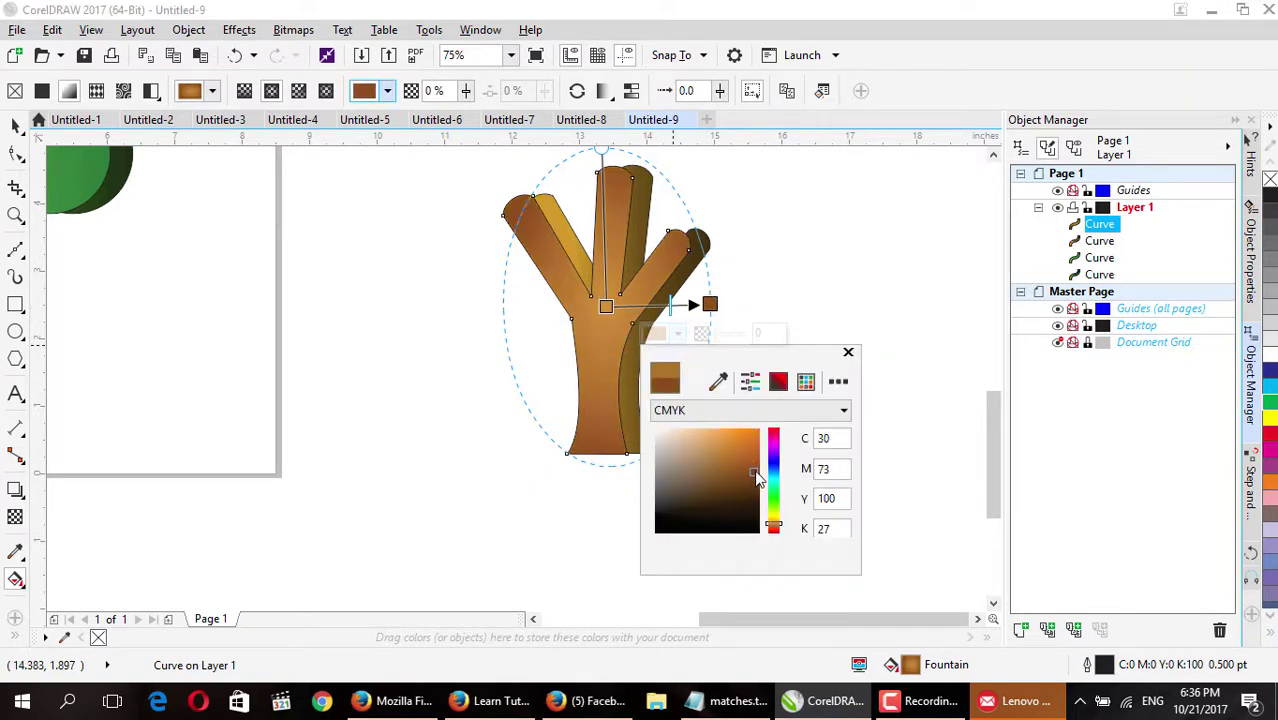
pyautogui.click(740, 467)
pyautogui.moveTo(752, 464); pyautogui.dragTo(756, 490)
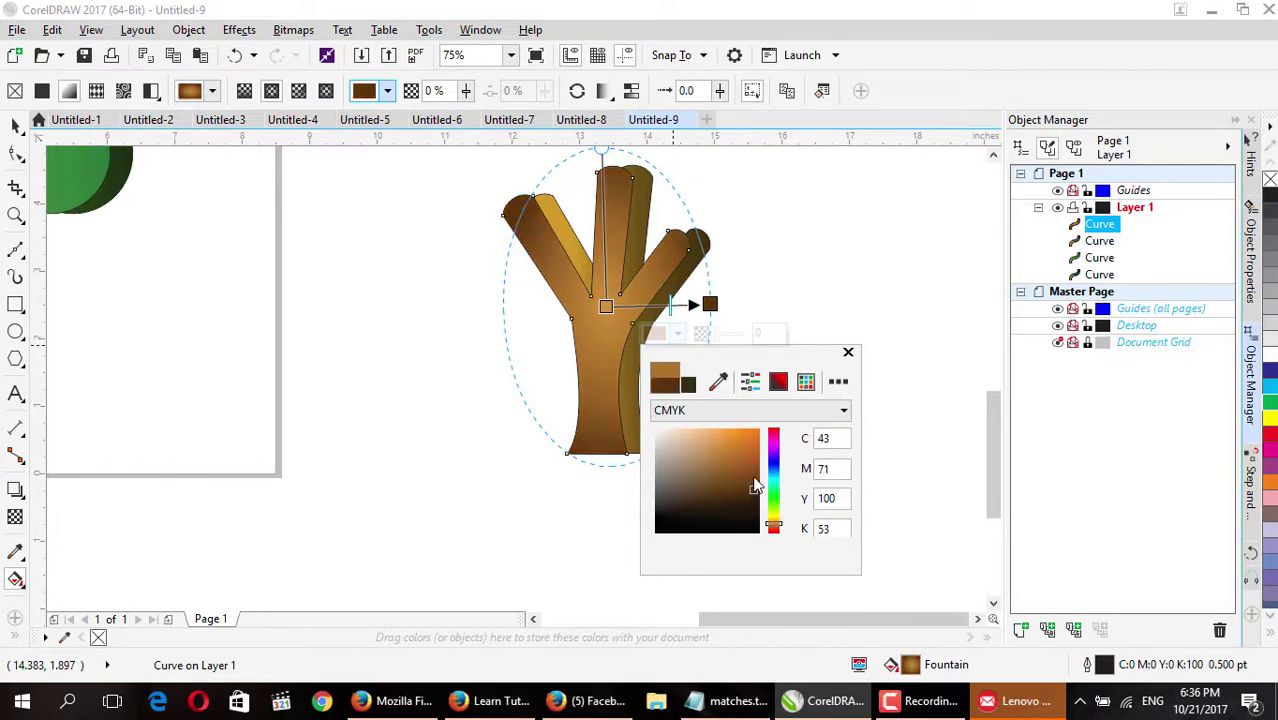
pyautogui.click(848, 352)
# Extend the front trunk's elliptical gradient slightly outward and shift its centre a little down and to the left.
pyautogui.moveTo(710, 305); pyautogui.dragTo(724, 302)
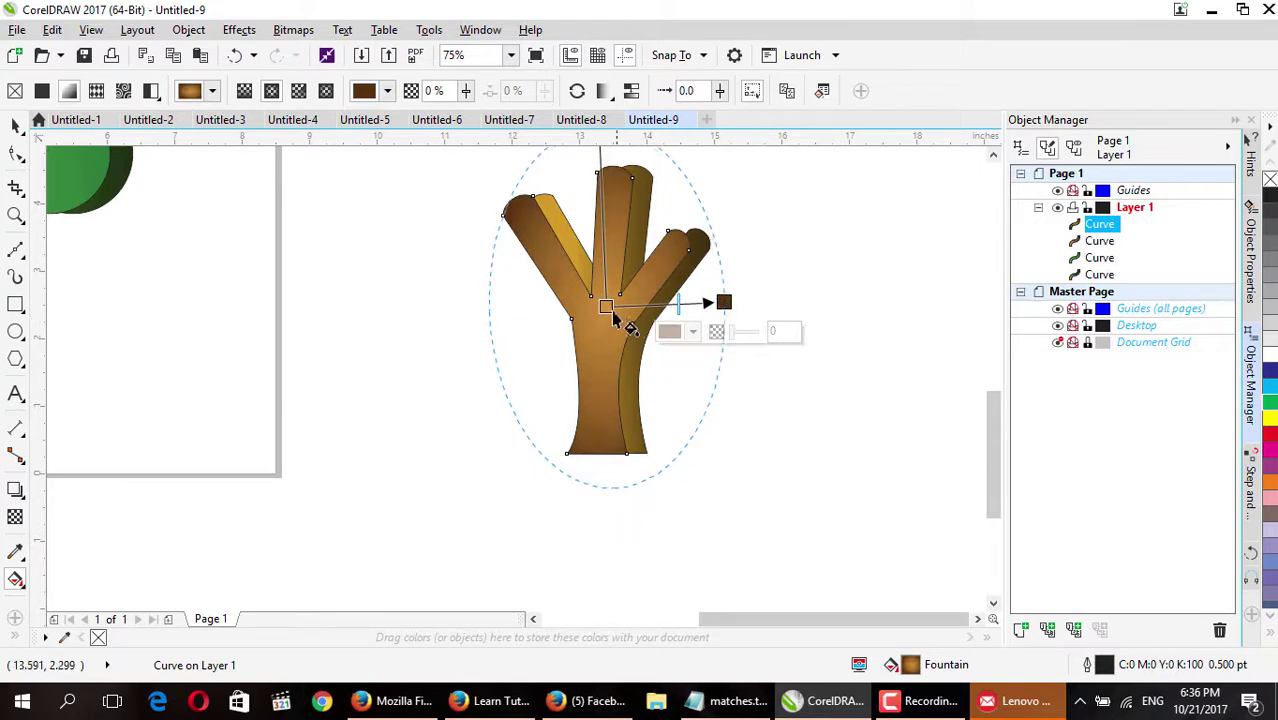
pyautogui.moveTo(606, 306); pyautogui.dragTo(591, 318)
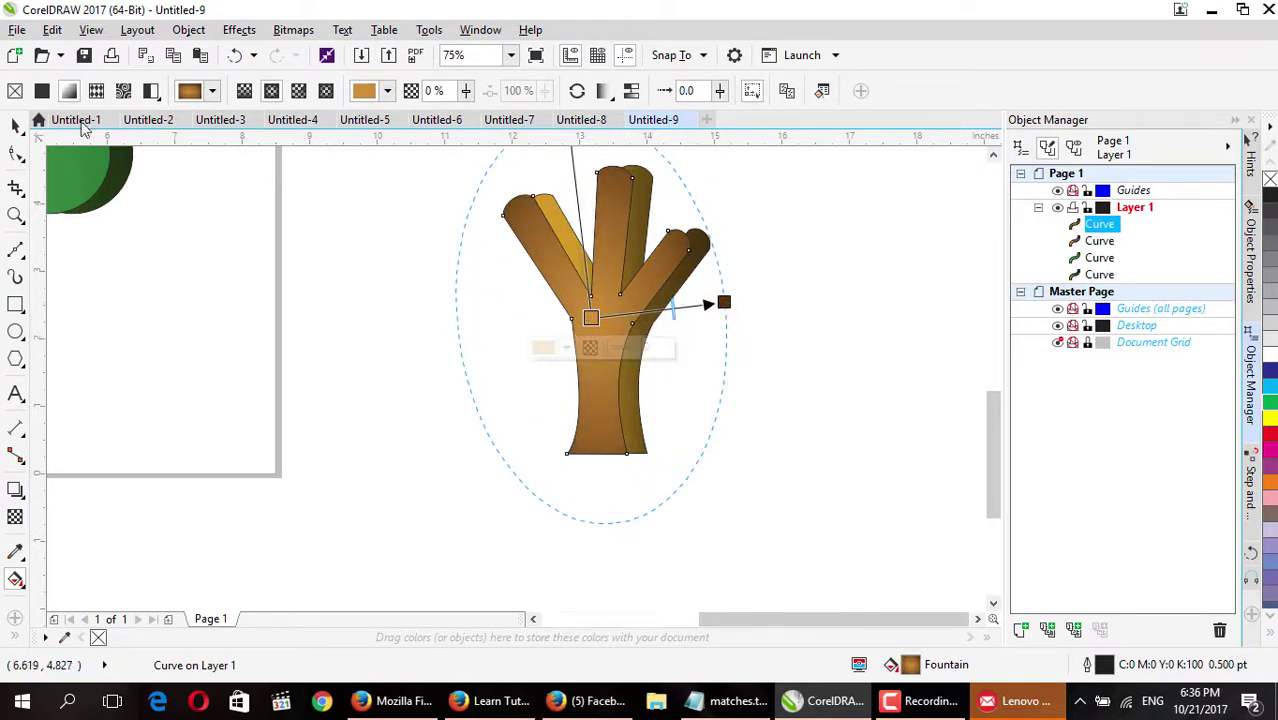
pyautogui.click(15, 125)
pyautogui.click(834, 475)
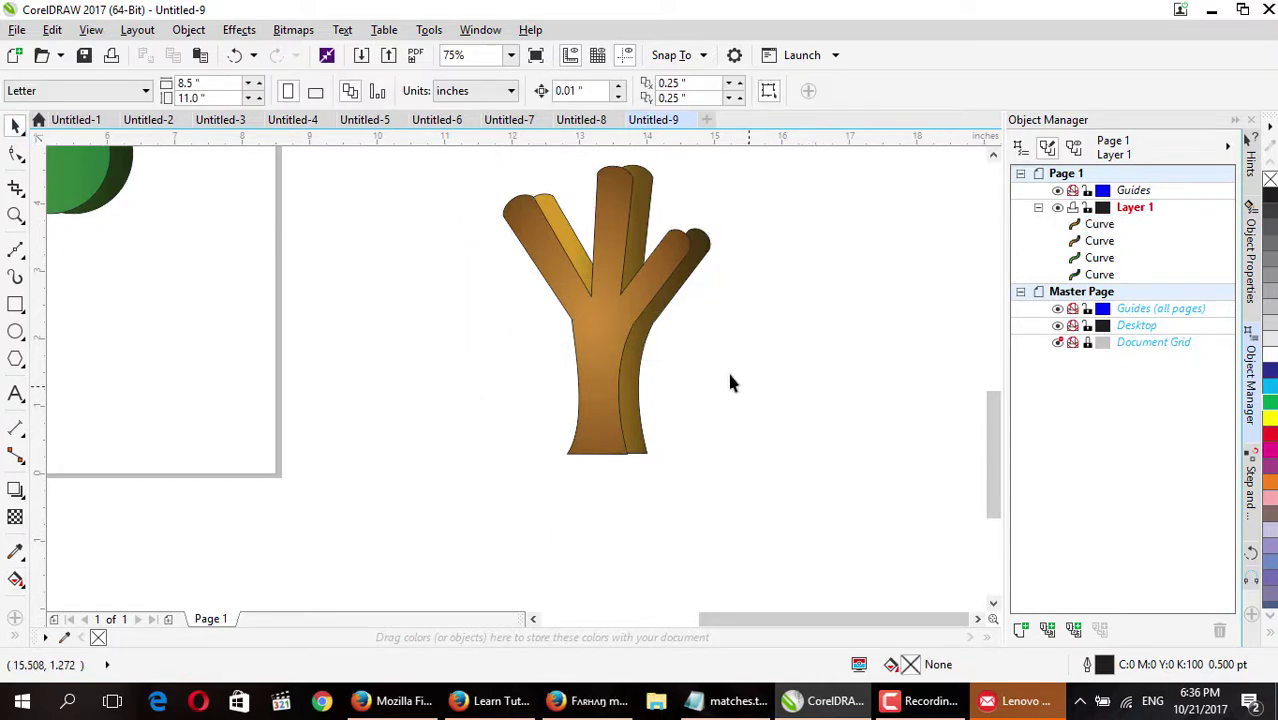
# Reshape the rear trunk's middle branch tip by moving its right node and curve handle inward to follow the front branch's rounded end.
pyautogui.click(15, 156)
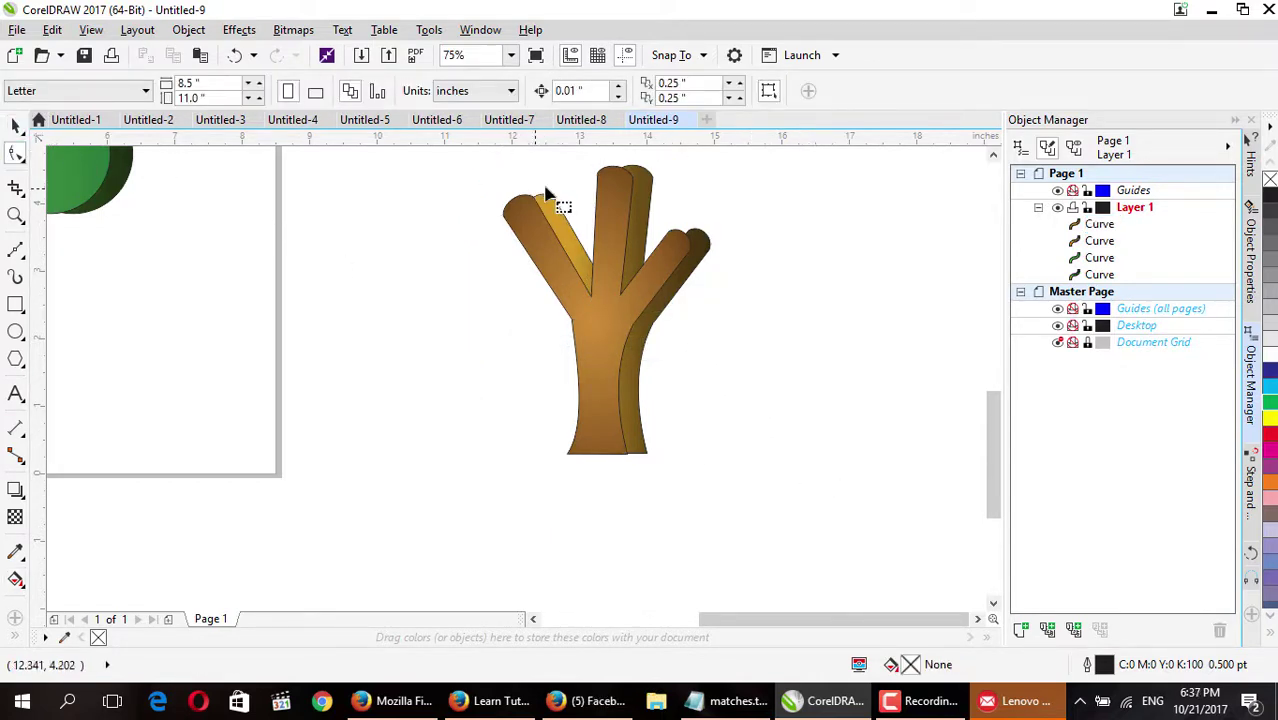
pyautogui.click(649, 205)
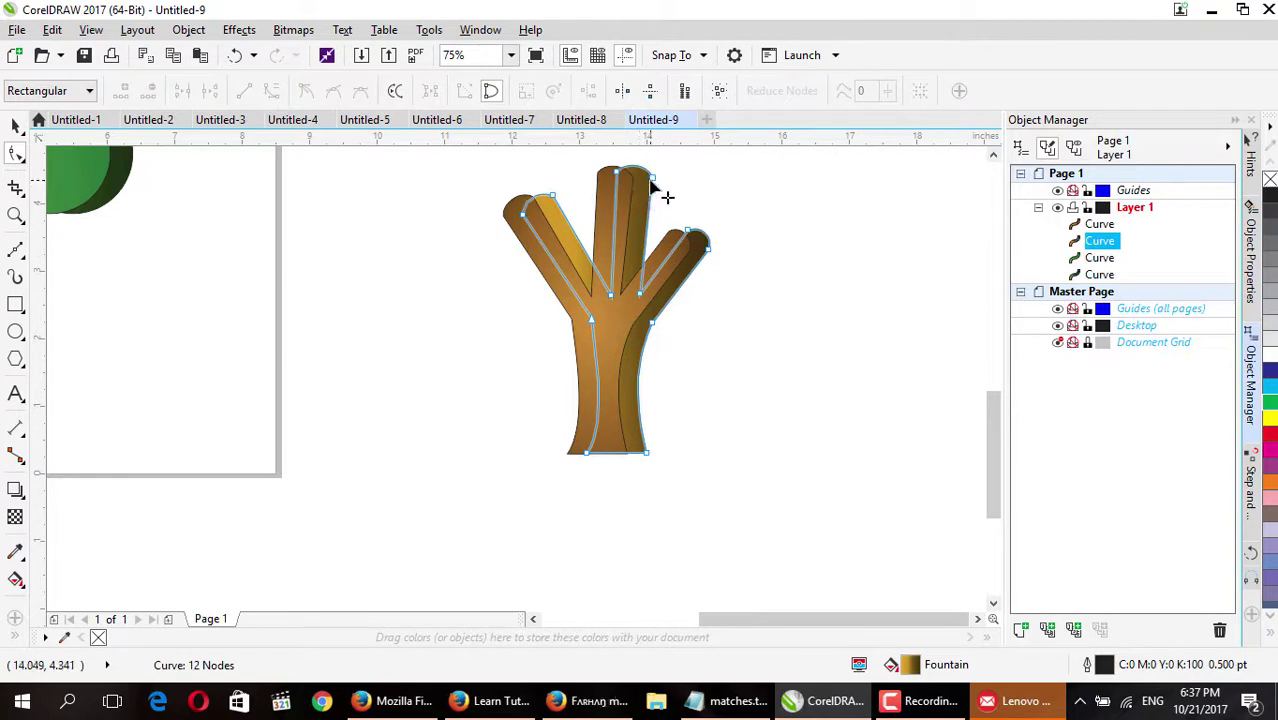
pyautogui.moveTo(651, 181)
pyautogui.mouseDown()
pyautogui.moveTo(636, 192)
pyautogui.moveTo(645, 185)
pyautogui.mouseUp()
pyautogui.scroll(2, 645, 183)
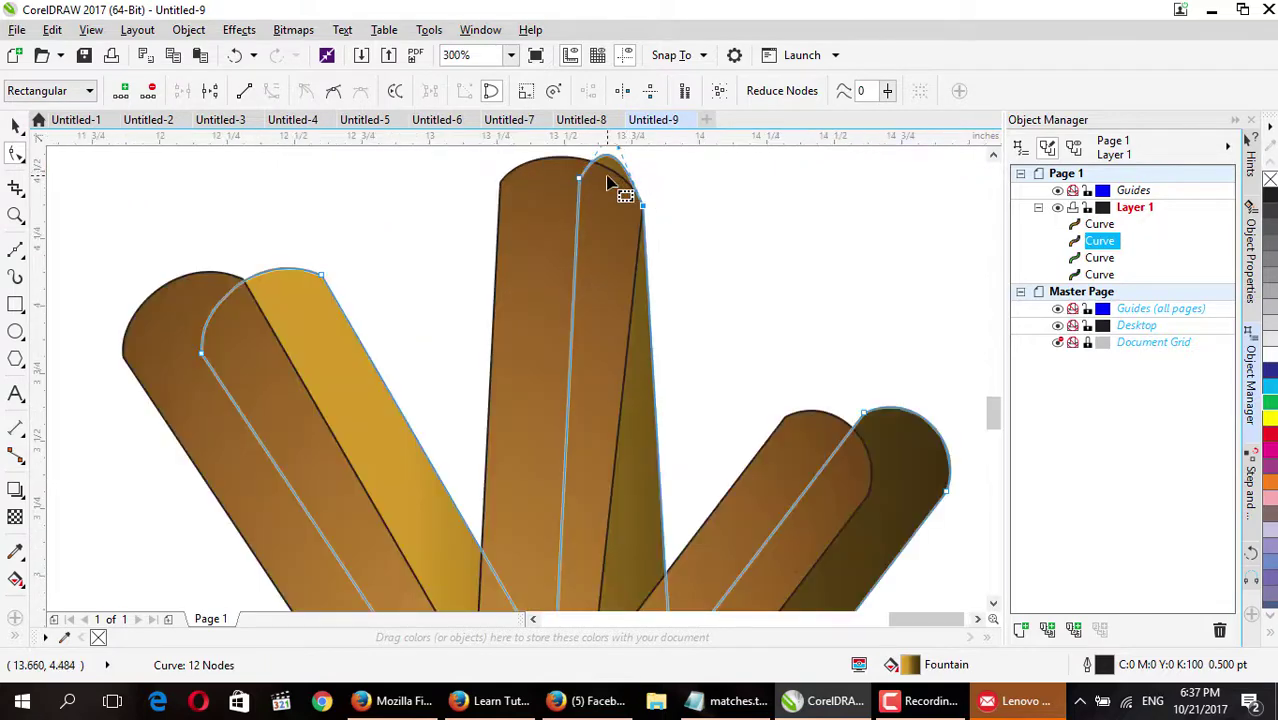
pyautogui.scroll(-1, 624, 184)
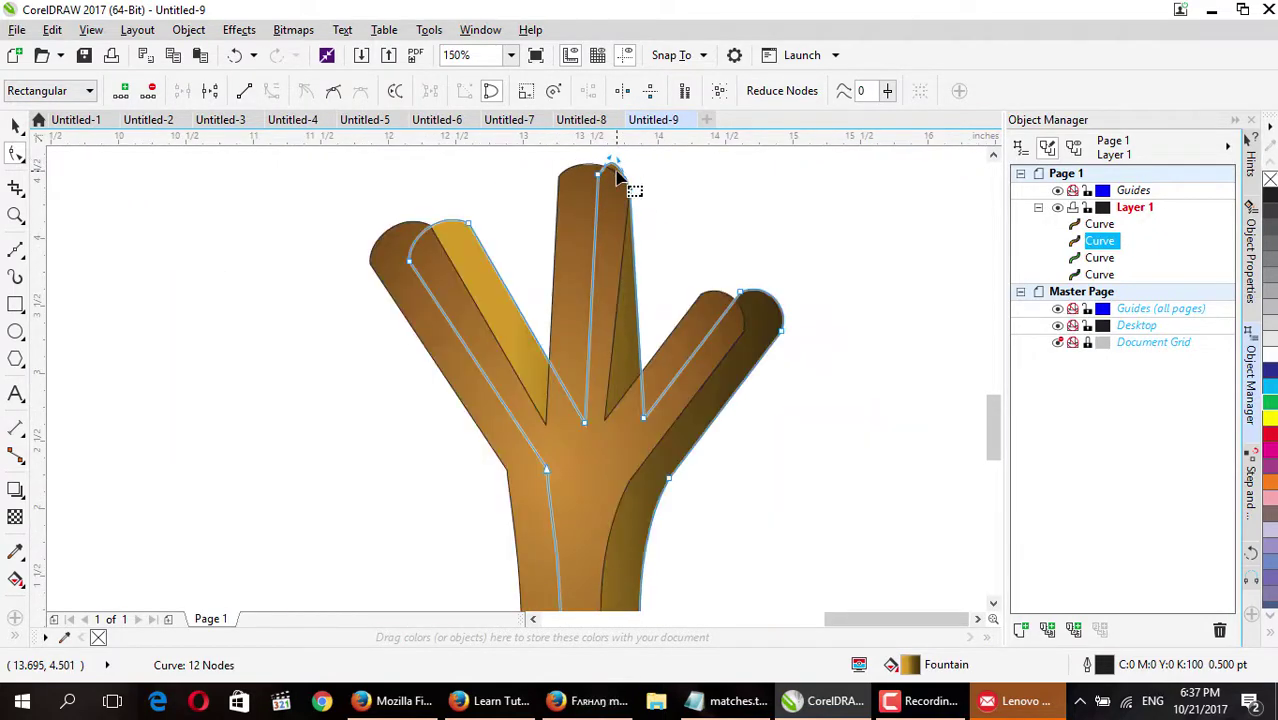
pyautogui.scroll(1, 608, 160)
pyautogui.scroll(1, 607, 157)
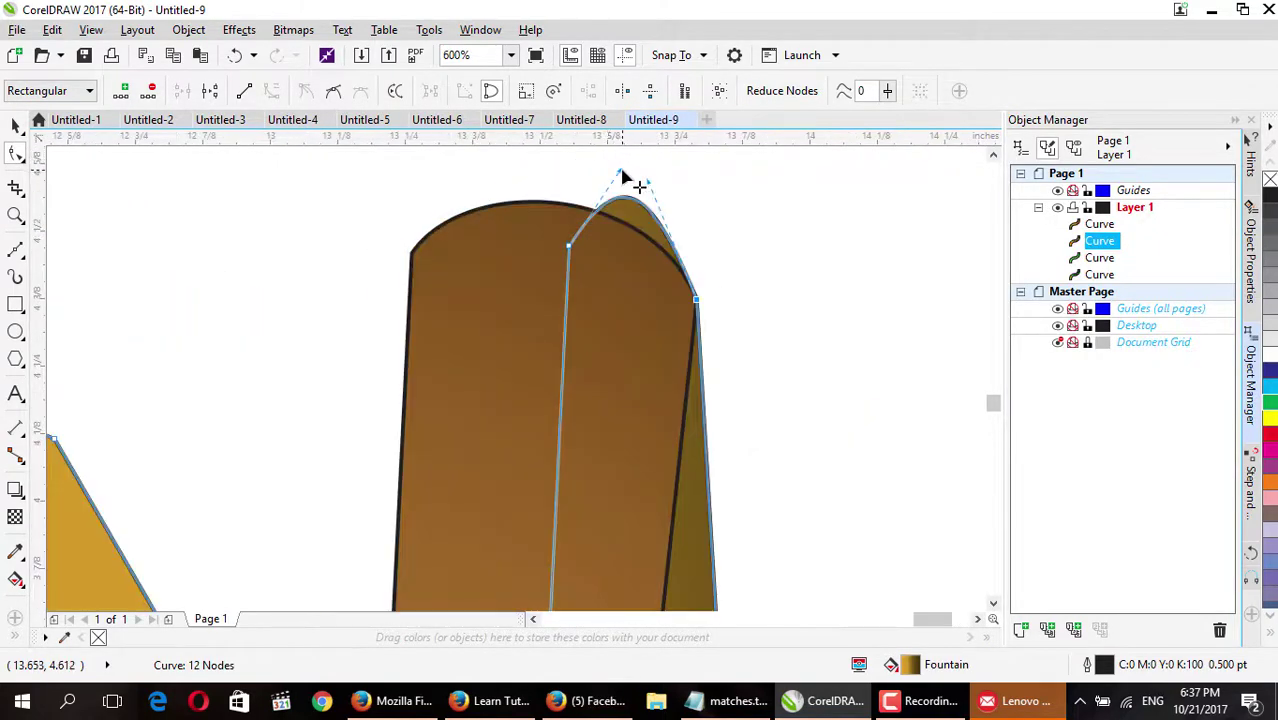
pyautogui.moveTo(619, 172); pyautogui.dragTo(640, 206)
pyautogui.scroll(-2, 707, 243)
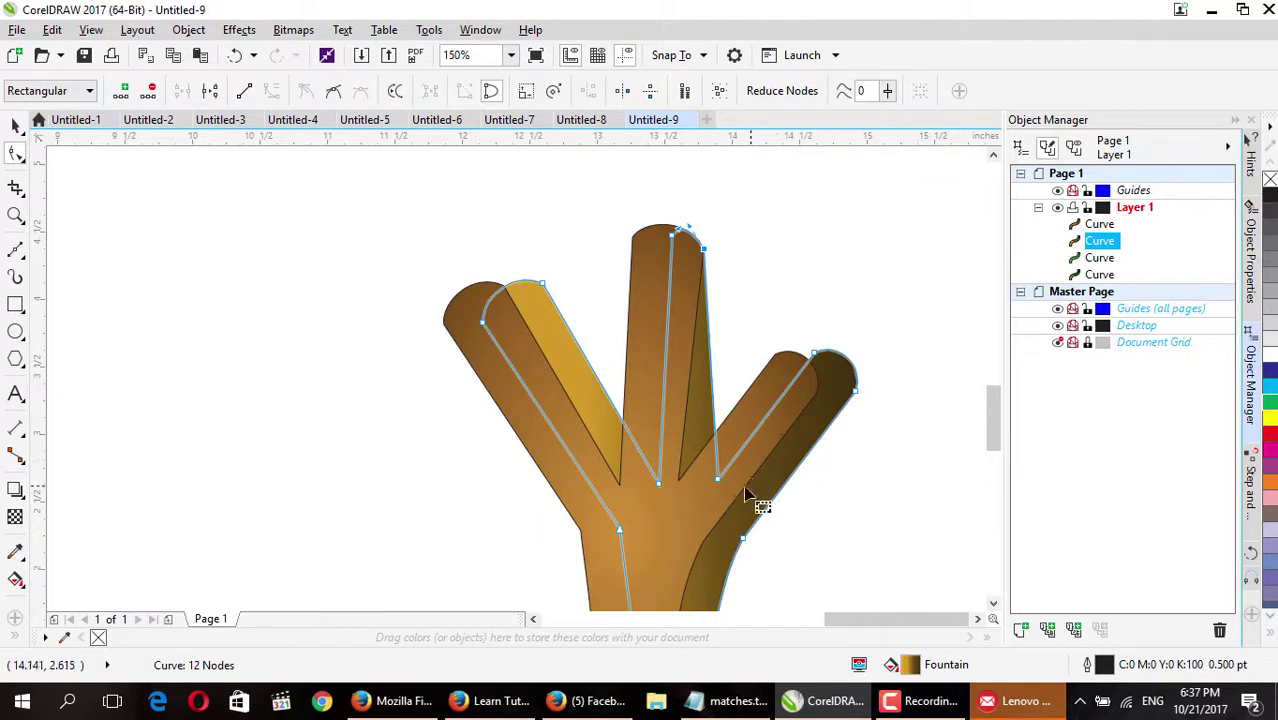
# Move the rear trunk's branch-fork nodes onto the front trunk's forks and tuck its left branch tip behind the front branch.
pyautogui.moveTo(719, 483); pyautogui.dragTo(620, 487)
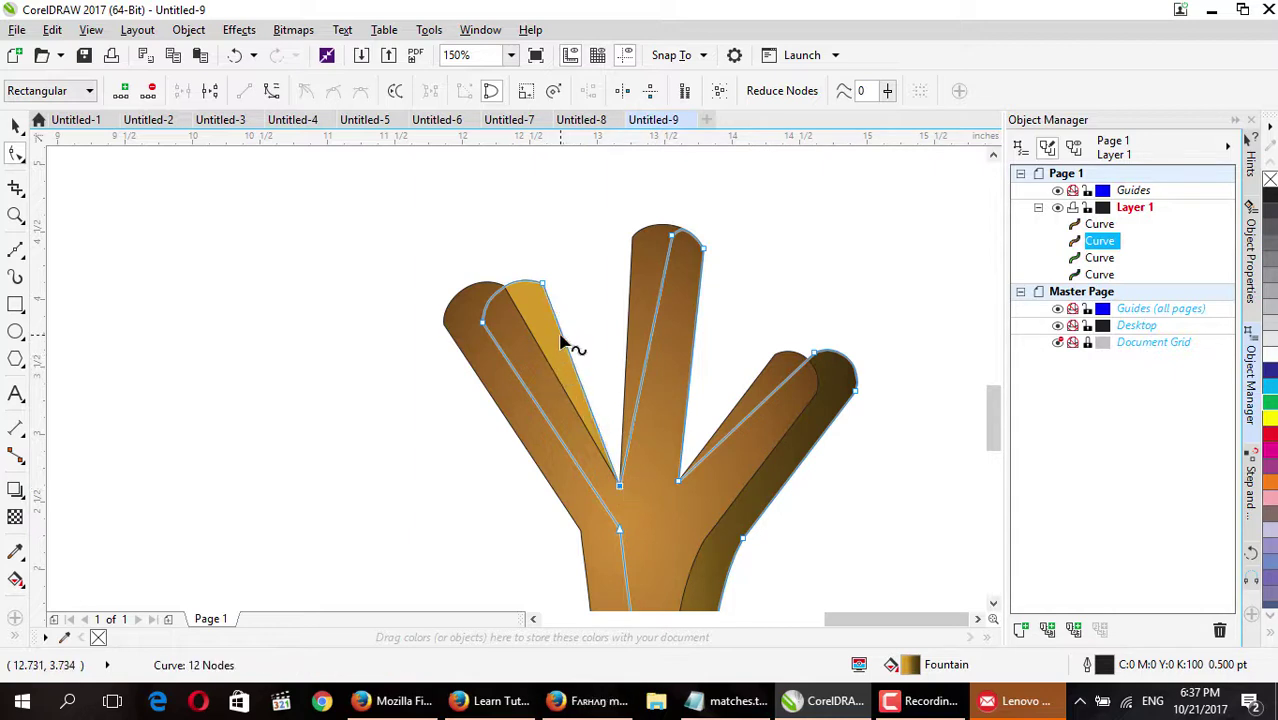
pyautogui.moveTo(543, 285); pyautogui.dragTo(507, 292)
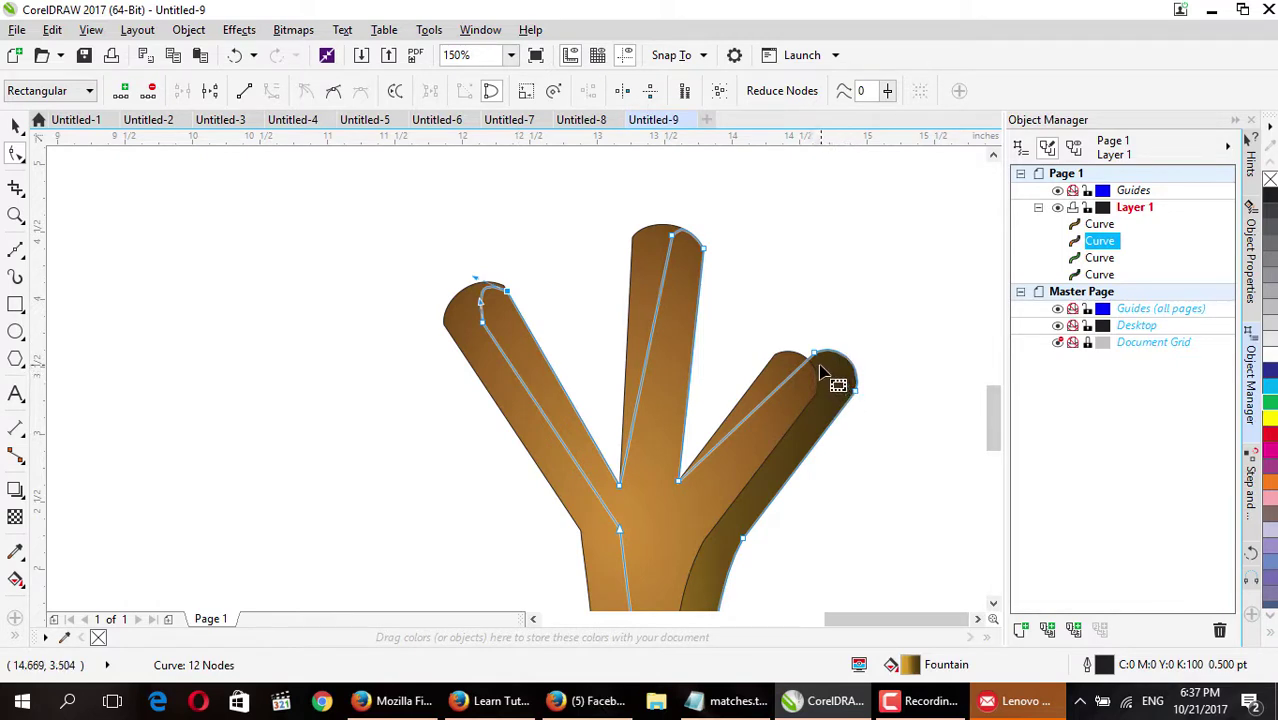
# Move the upper node of the rear trunk's right branch left behind the front branch tip and adjust its rounded end.
pyautogui.scroll(3, 865, 372)
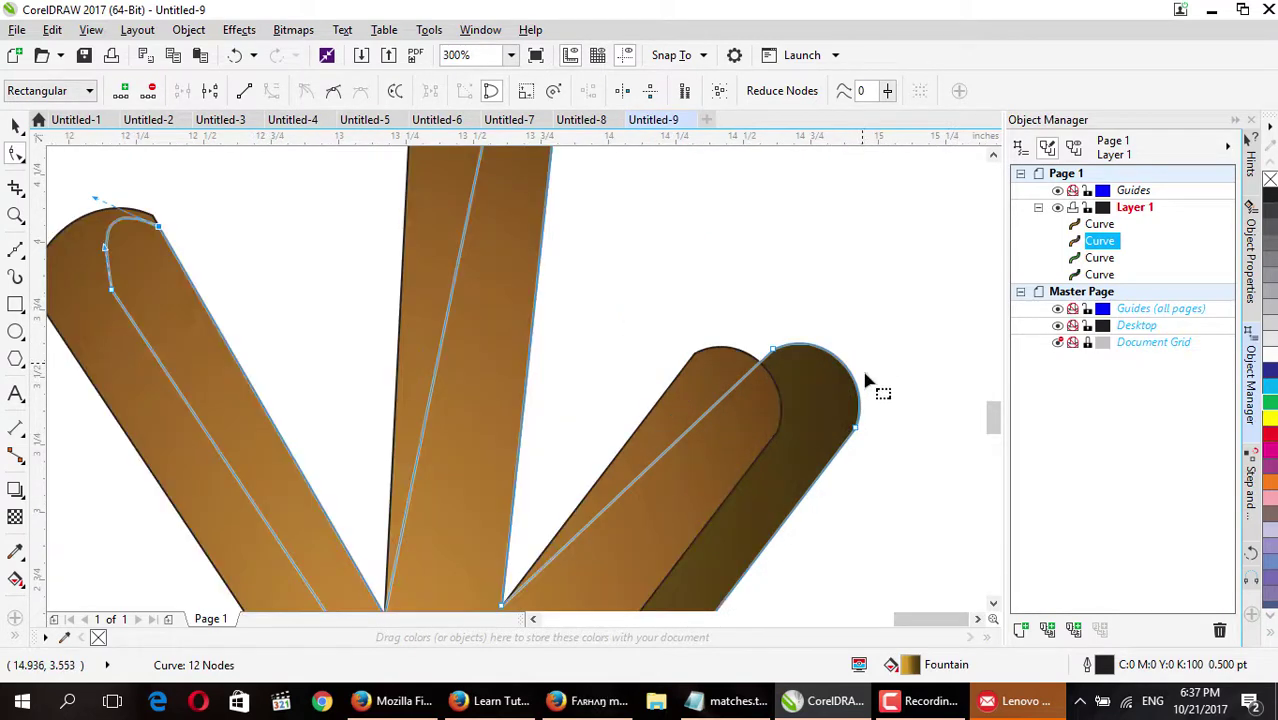
pyautogui.moveTo(773, 352); pyautogui.dragTo(733, 350)
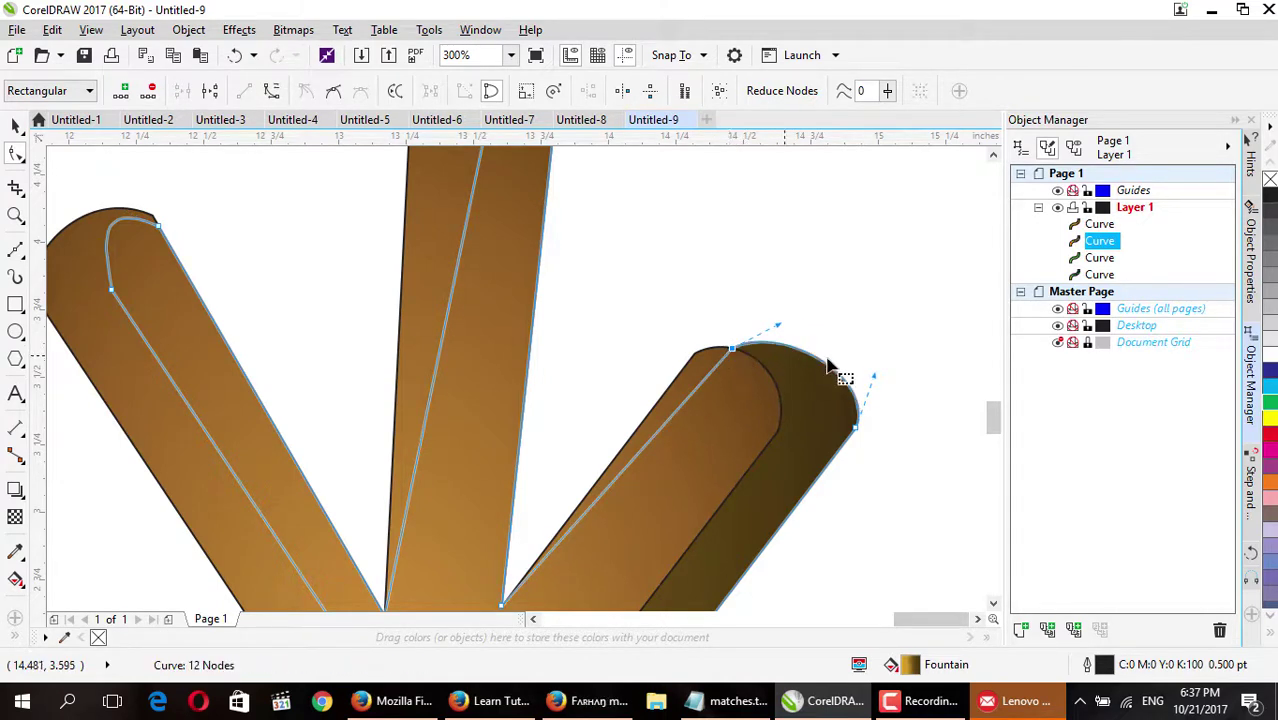
pyautogui.scroll(-3, 890, 412)
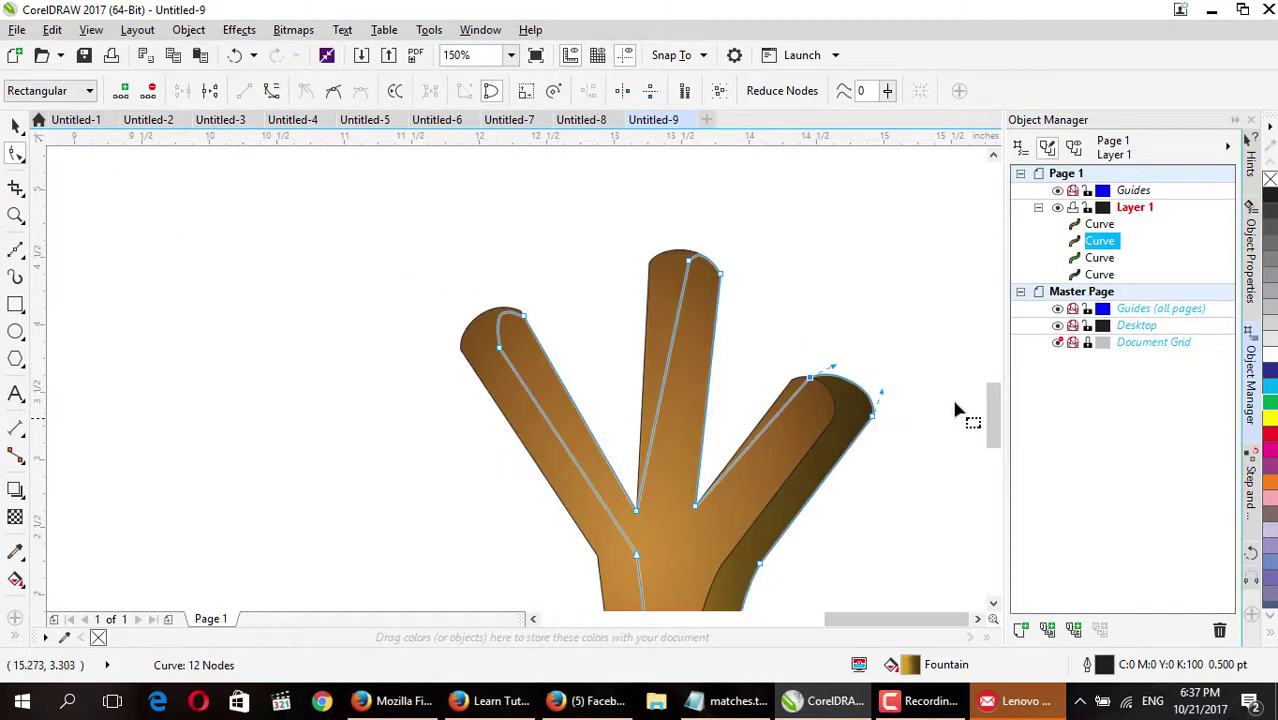
pyautogui.moveTo(990, 422); pyautogui.dragTo(990, 447)
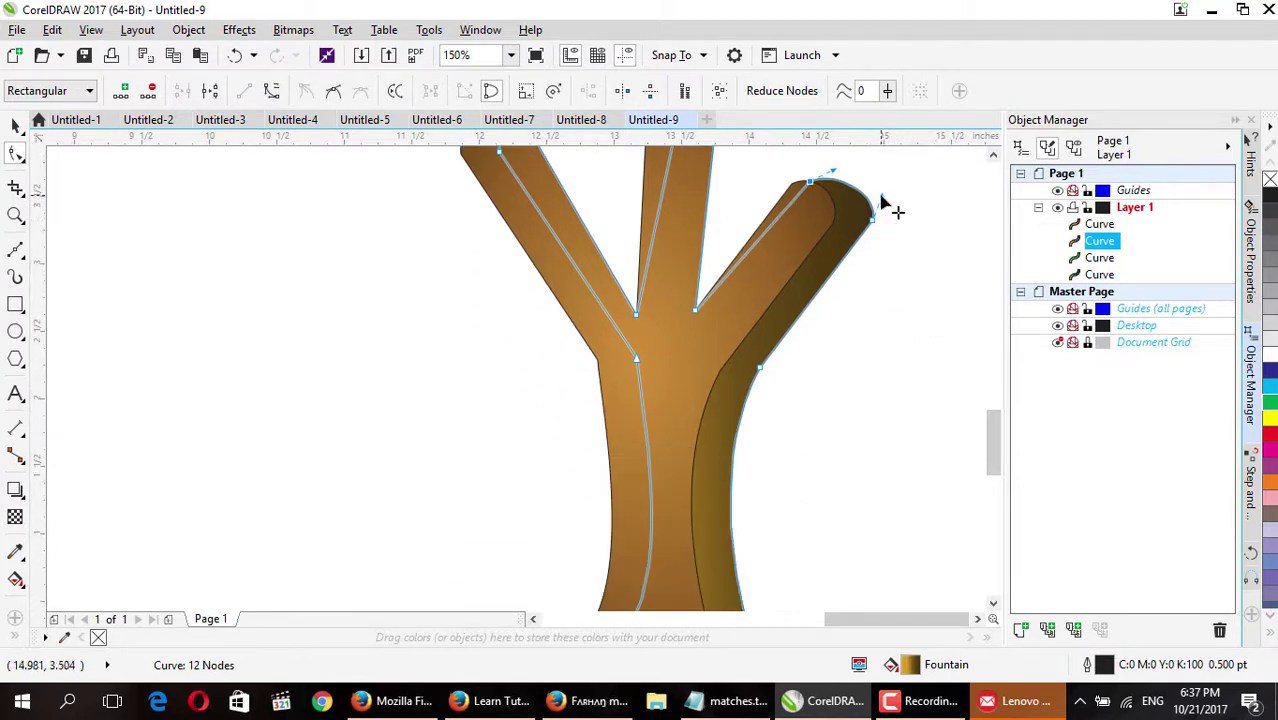
pyautogui.moveTo(884, 205); pyautogui.dragTo(890, 209)
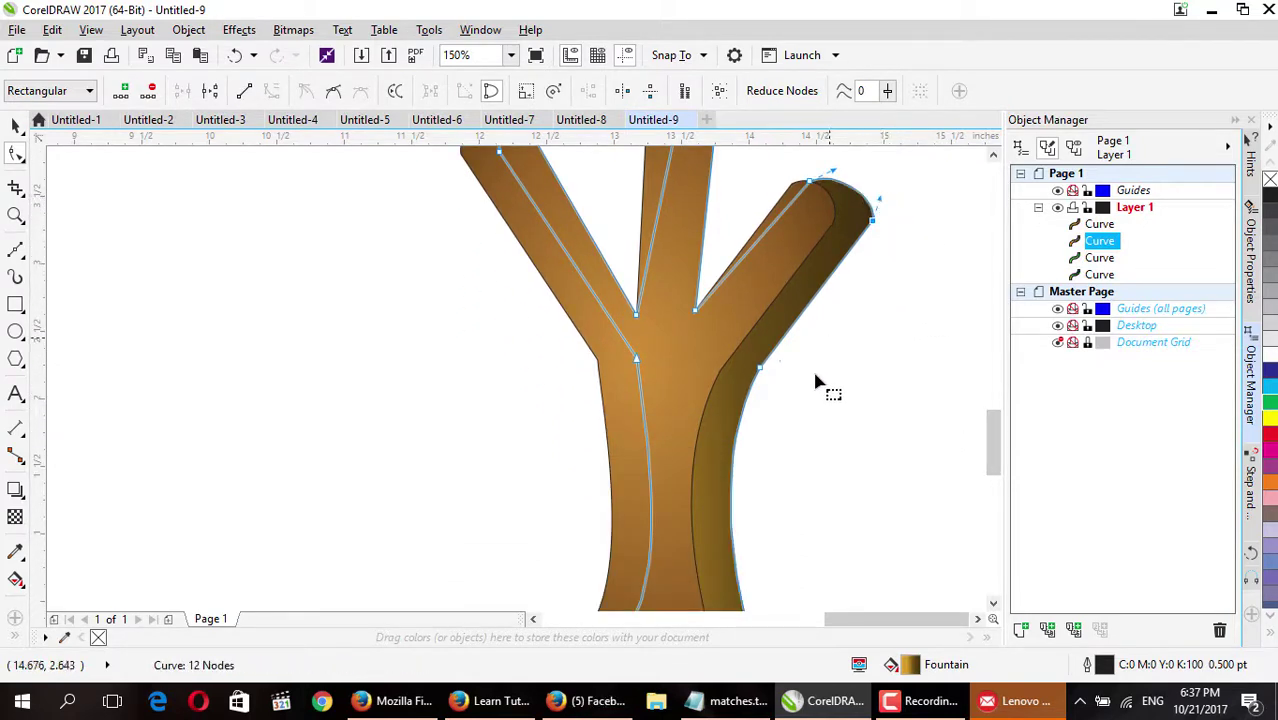
pyautogui.click(15, 125)
pyautogui.click(516, 398)
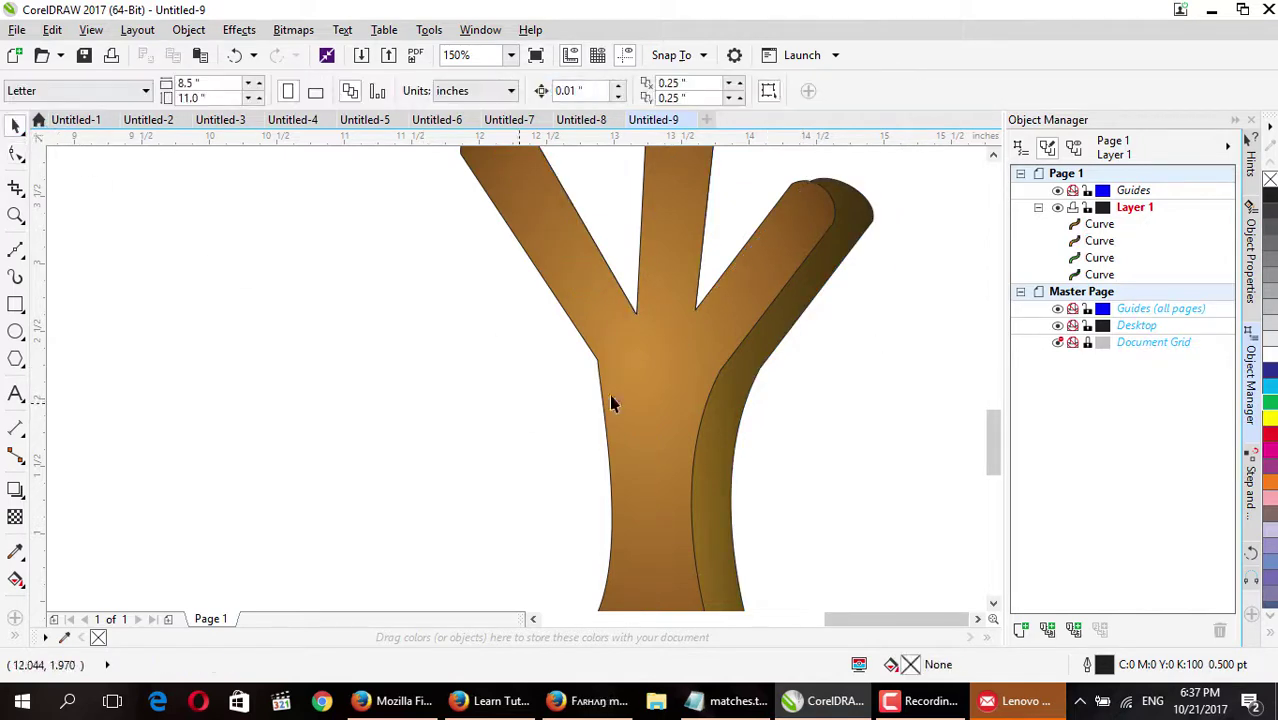
# Raise the front trunk's two bottom nodes so its base edge lines up with the rear trunk's base.
pyautogui.scroll(-3, 656, 395)
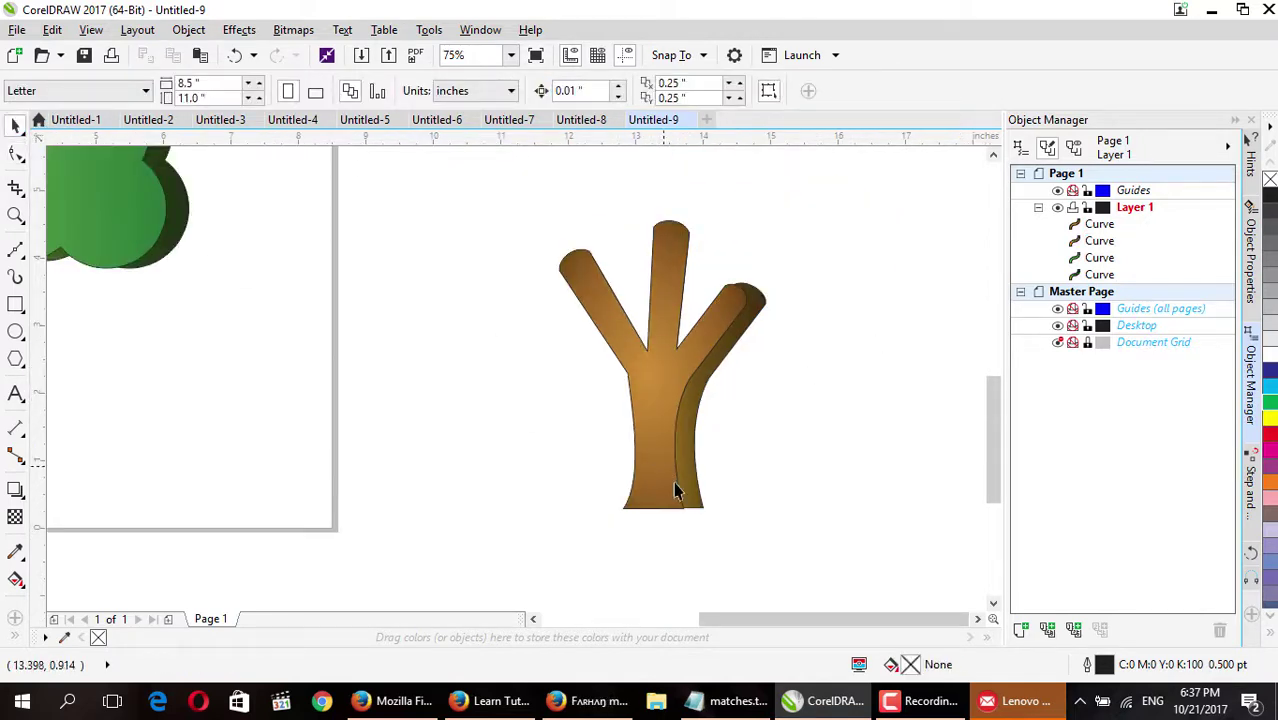
pyautogui.scroll(6, 680, 492)
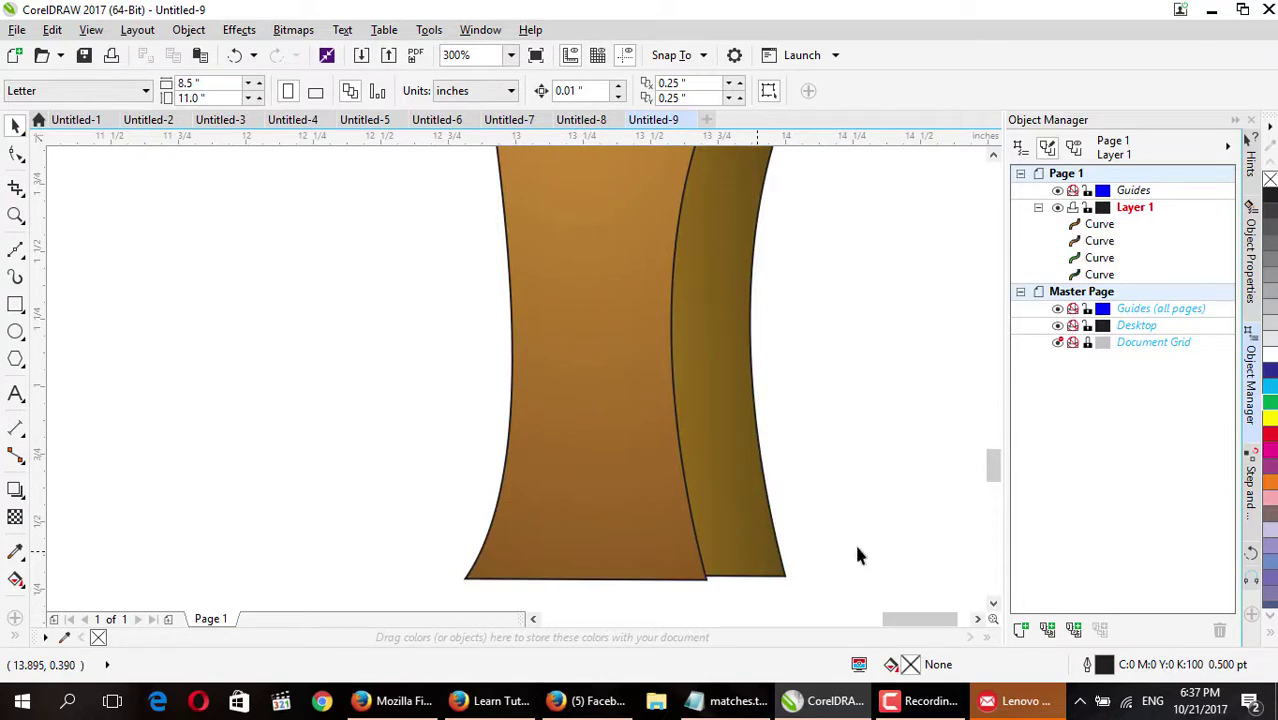
pyautogui.scroll(-3, 994, 474)
pyautogui.scroll(3, 650, 364)
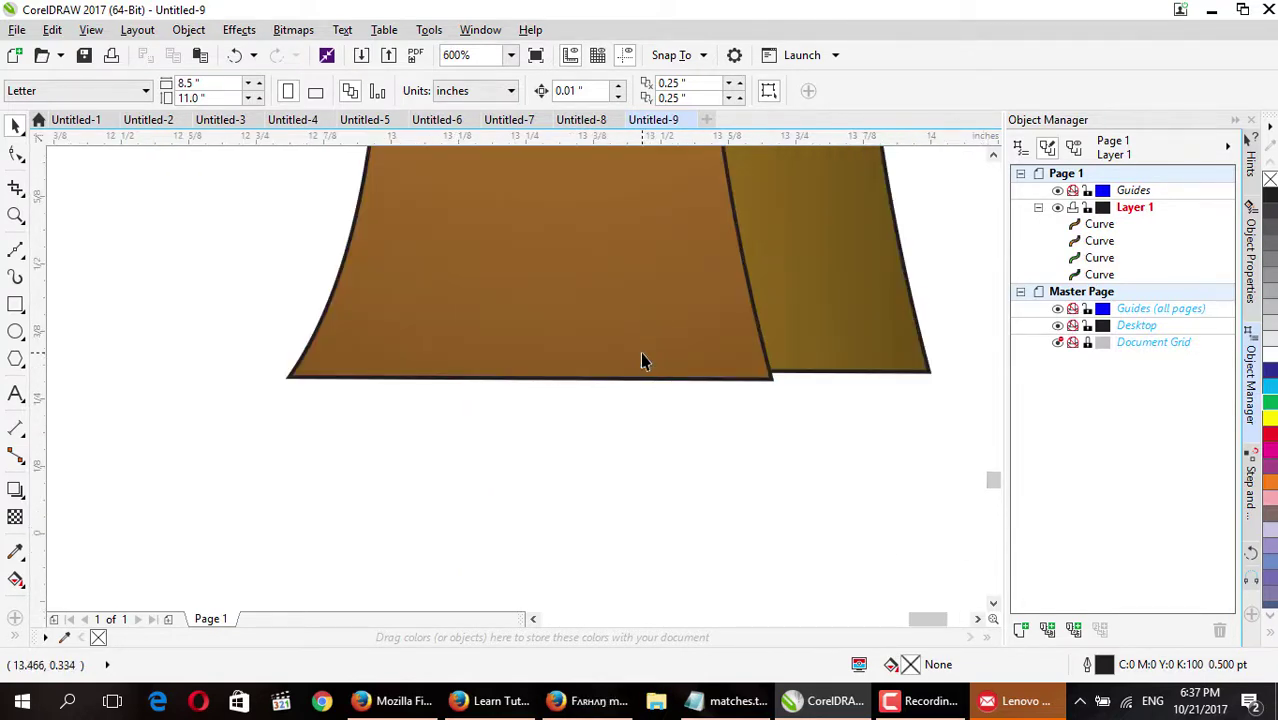
pyautogui.click(680, 362)
pyautogui.click(16, 155)
pyautogui.moveTo(798, 395); pyautogui.dragTo(271, 374)
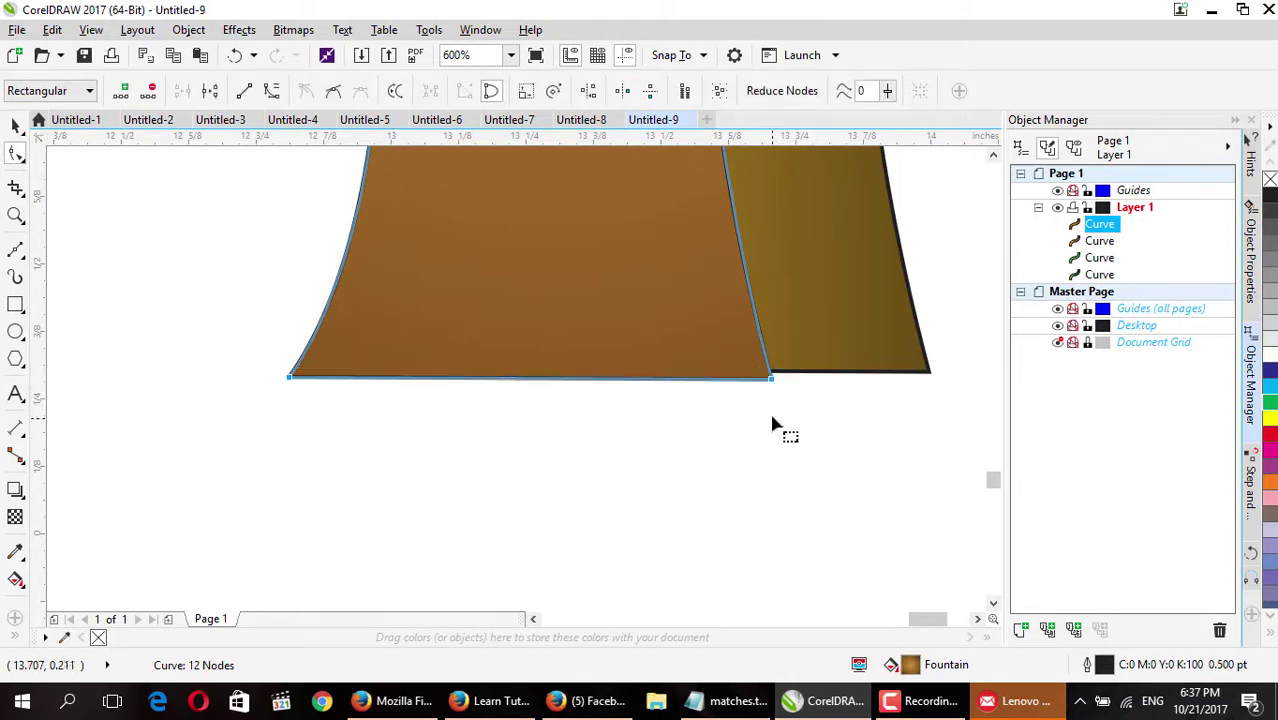
pyautogui.scroll(2, 779, 393)
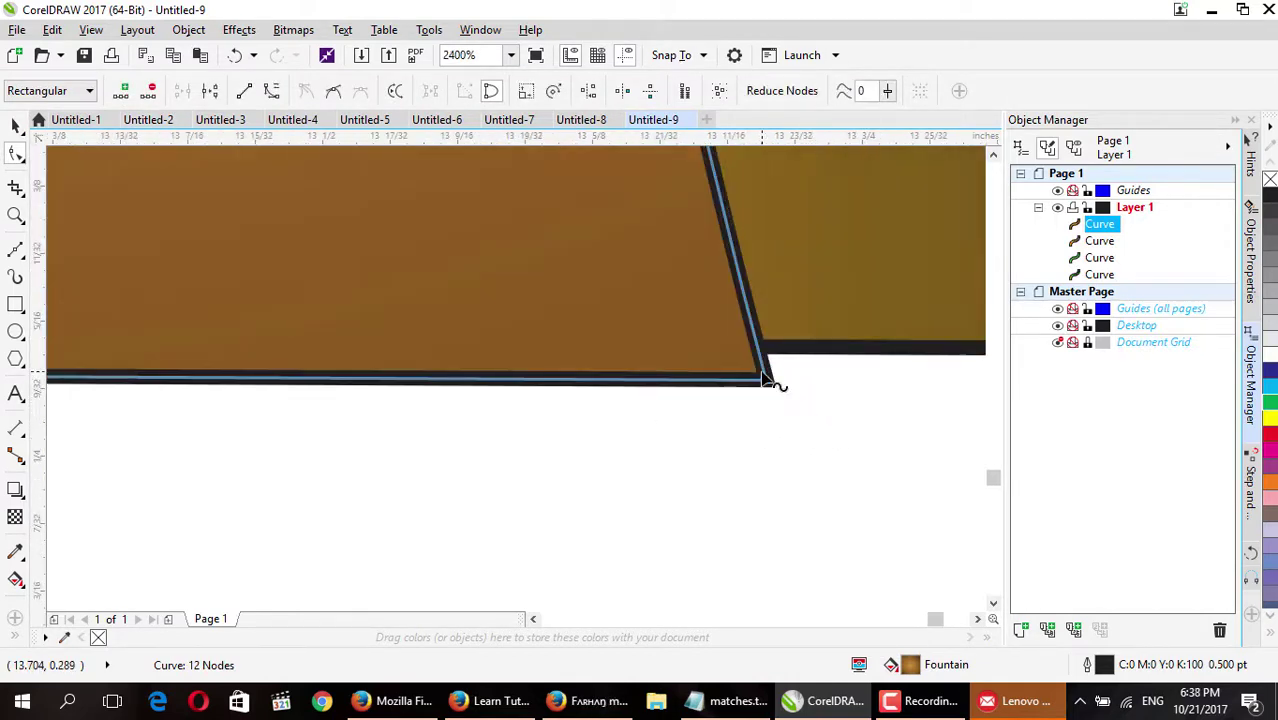
pyautogui.moveTo(769, 385); pyautogui.dragTo(764, 360)
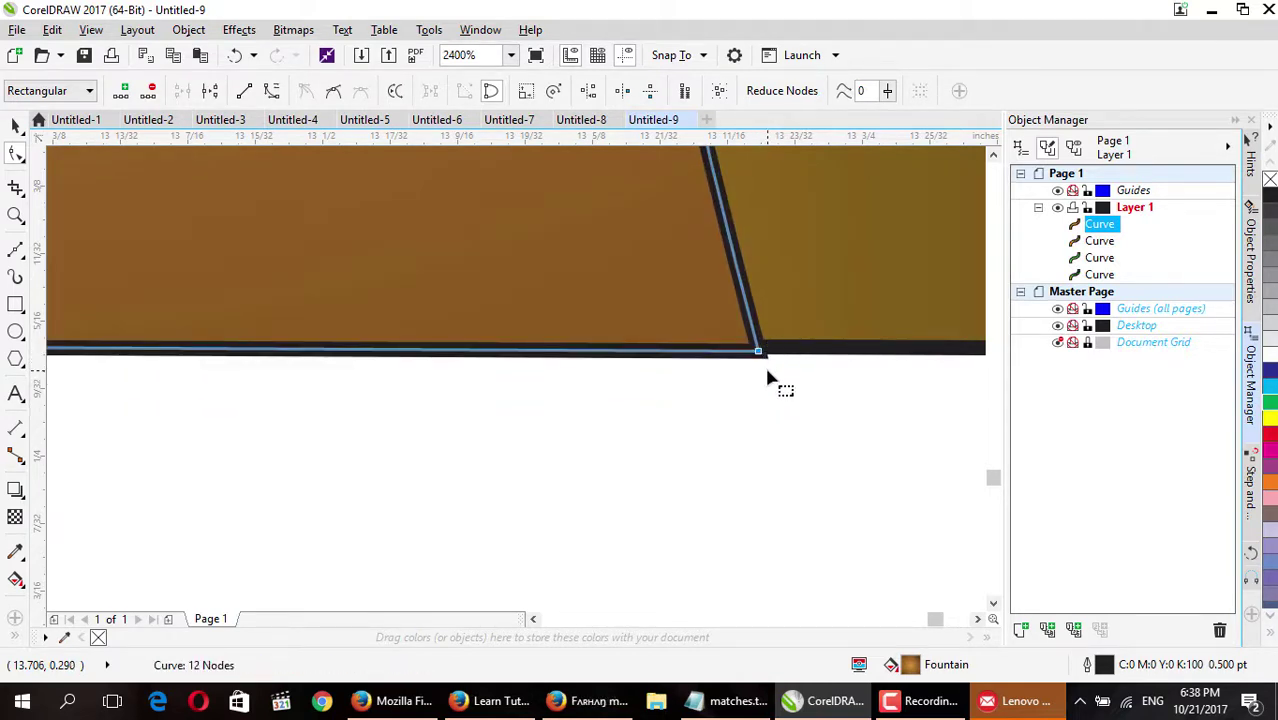
pyautogui.scroll(1, 763, 358)
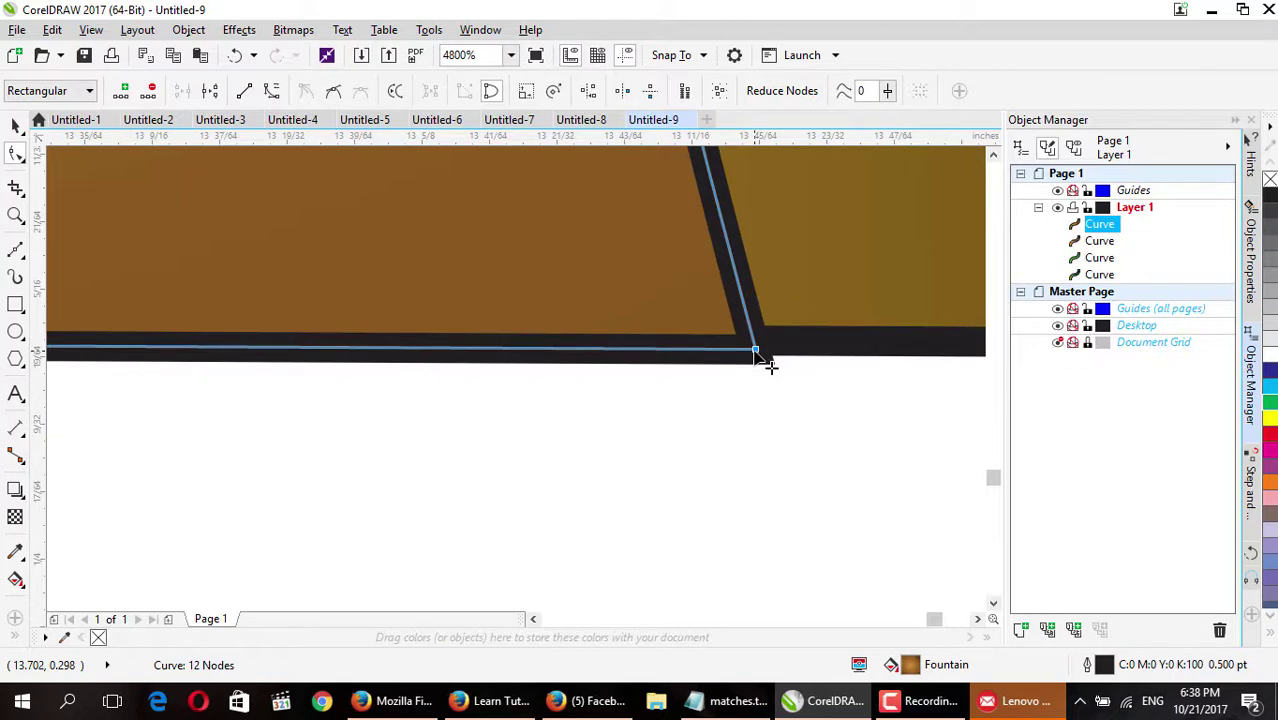
pyautogui.moveTo(755, 351); pyautogui.dragTo(753, 341)
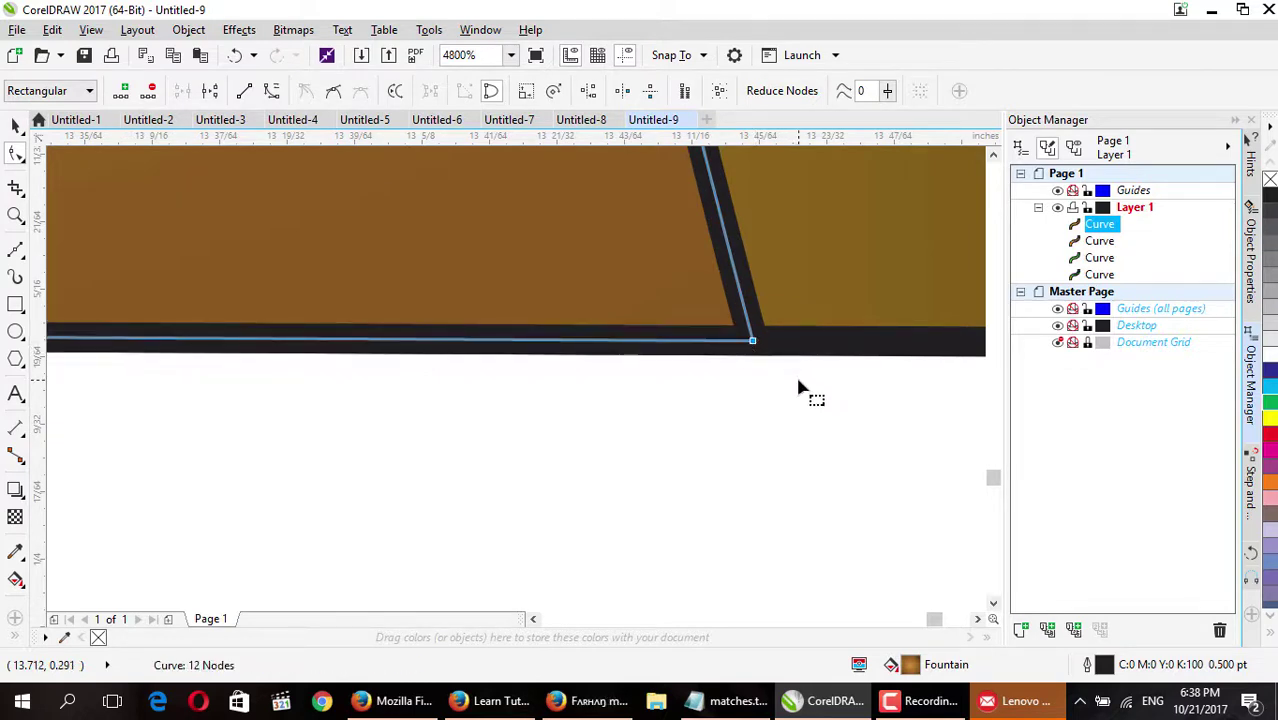
pyautogui.scroll(-1, 765, 408)
pyautogui.scroll(-7, 765, 410)
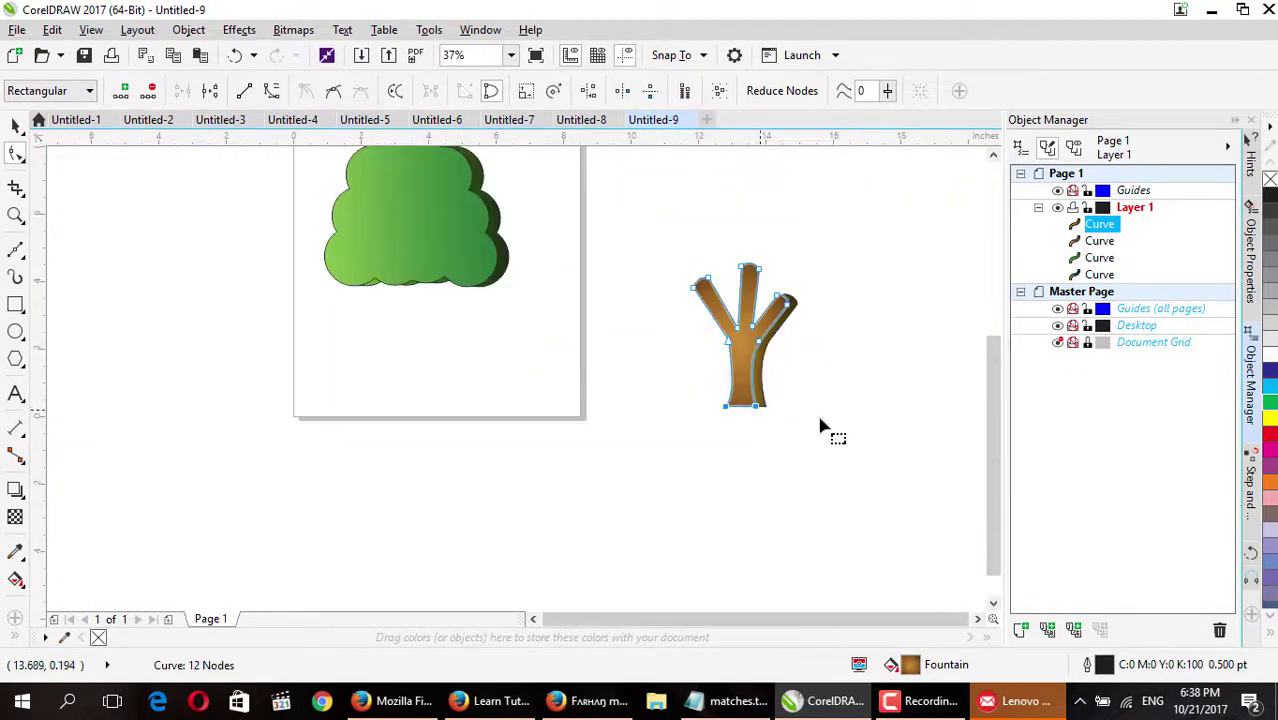
# Duplicate the front crown scaled to 86.4% about its centre and fill the copy with white.
pyautogui.click(15, 128)
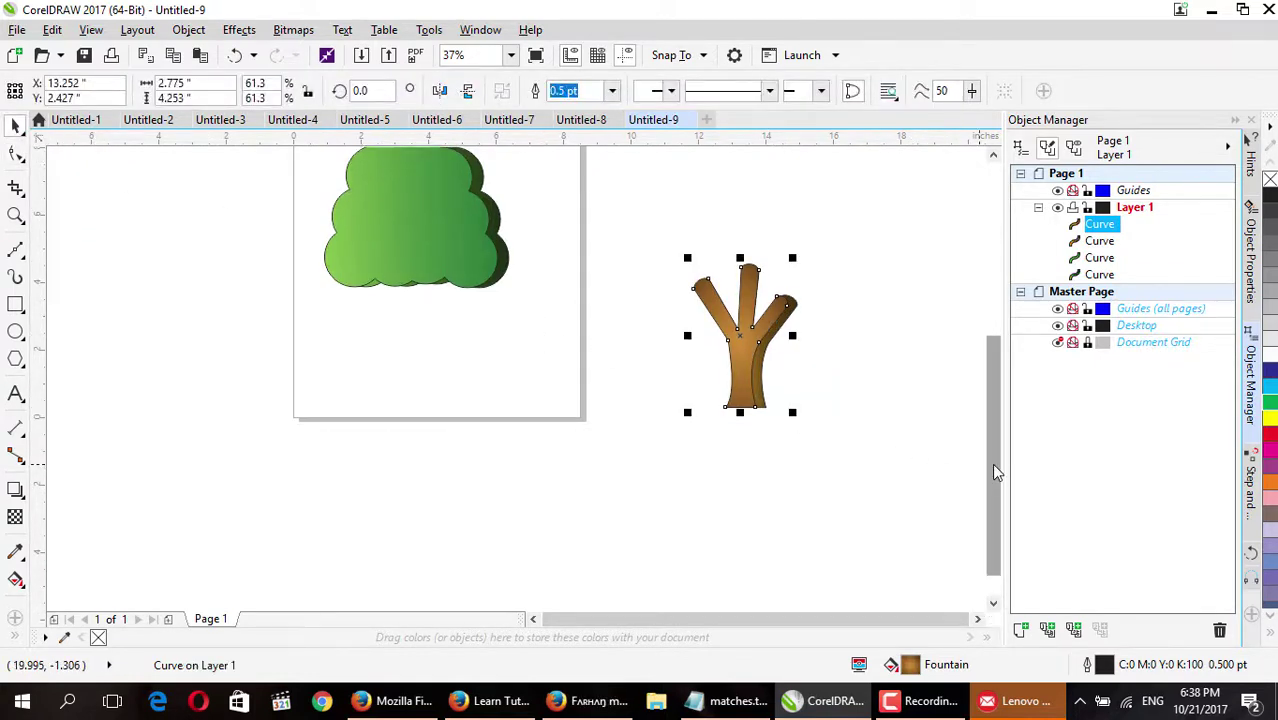
pyautogui.moveTo(995, 480); pyautogui.dragTo(984, 422)
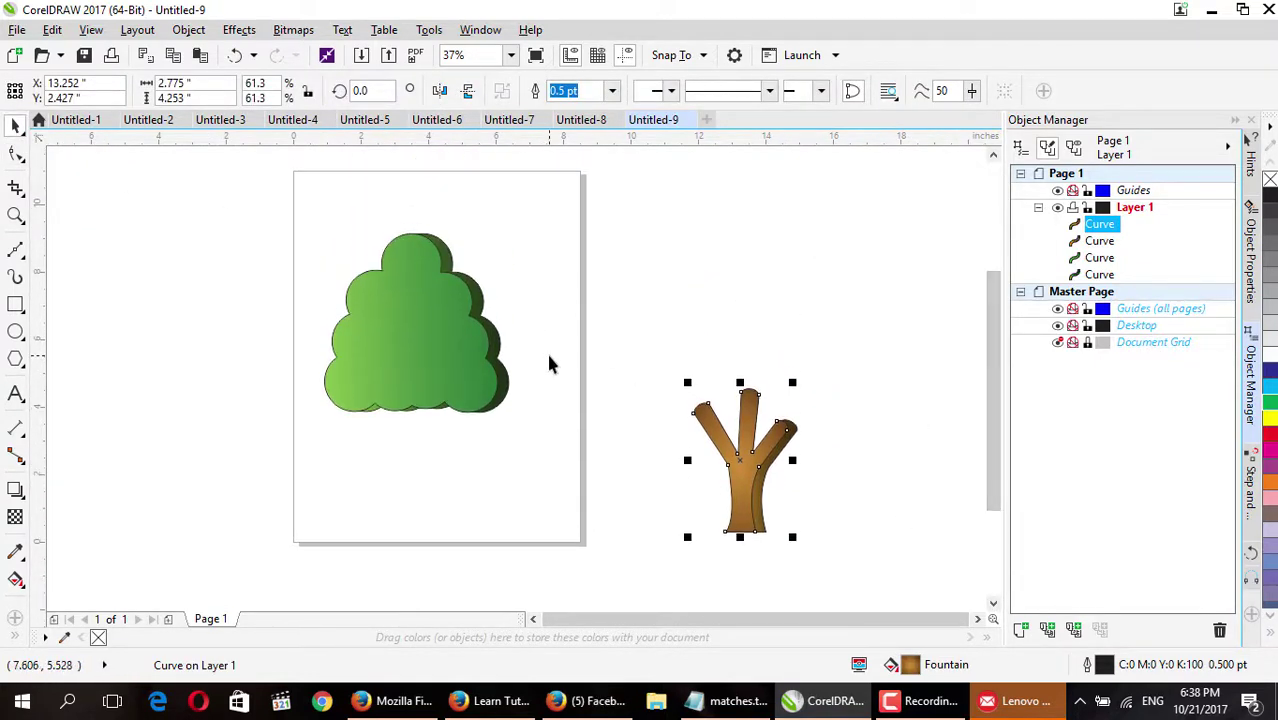
pyautogui.click(418, 359)
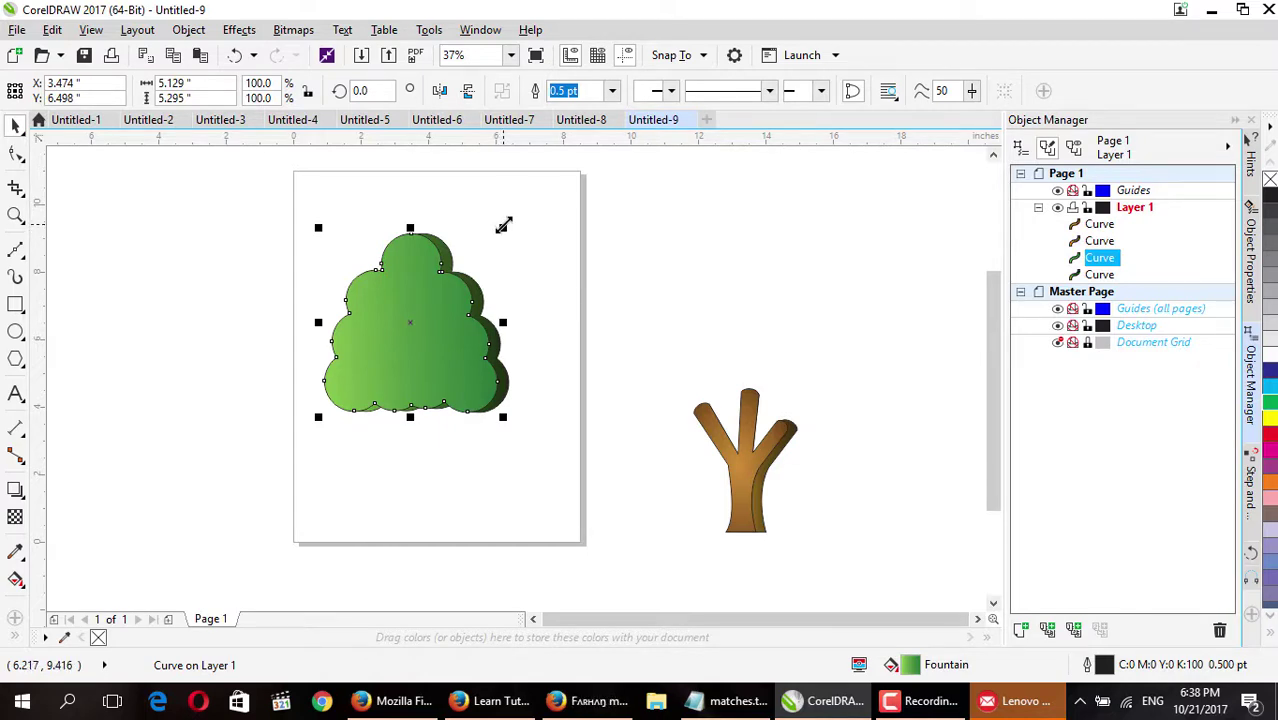
pyautogui.moveTo(503, 225); pyautogui.dragTo(491, 236)
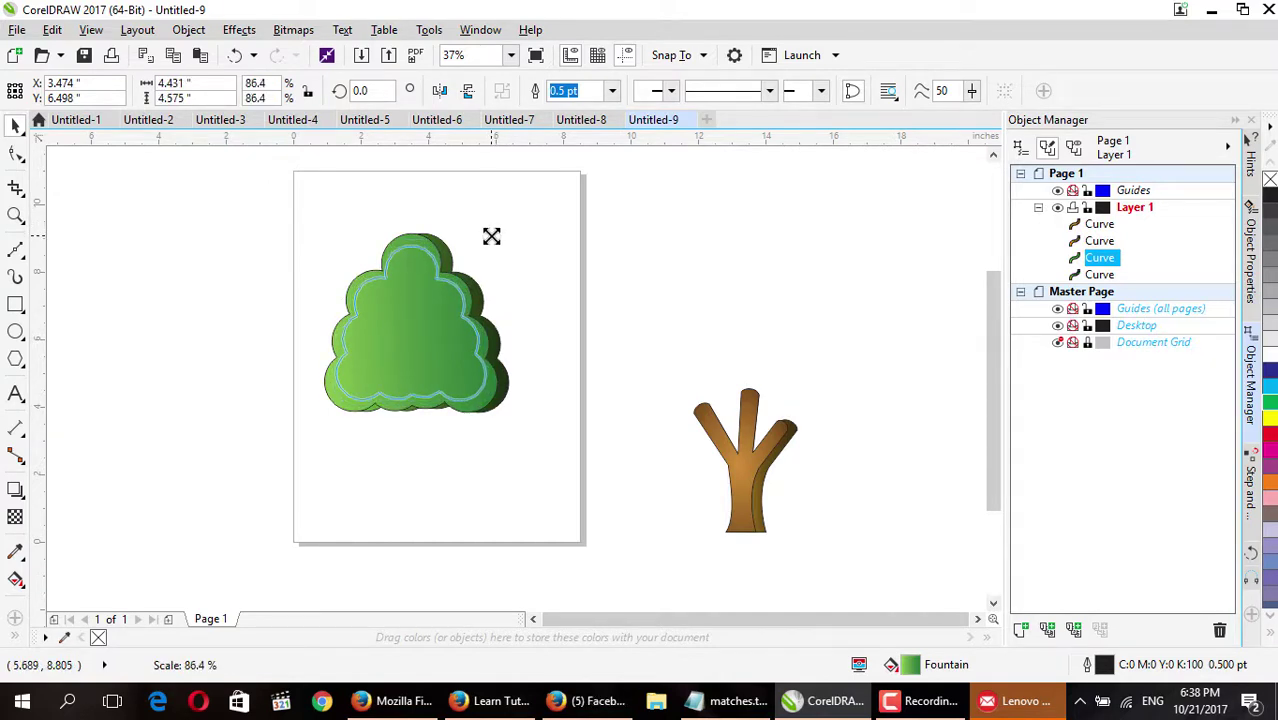
pyautogui.moveTo(491, 236); pyautogui.dragTo(491, 236)
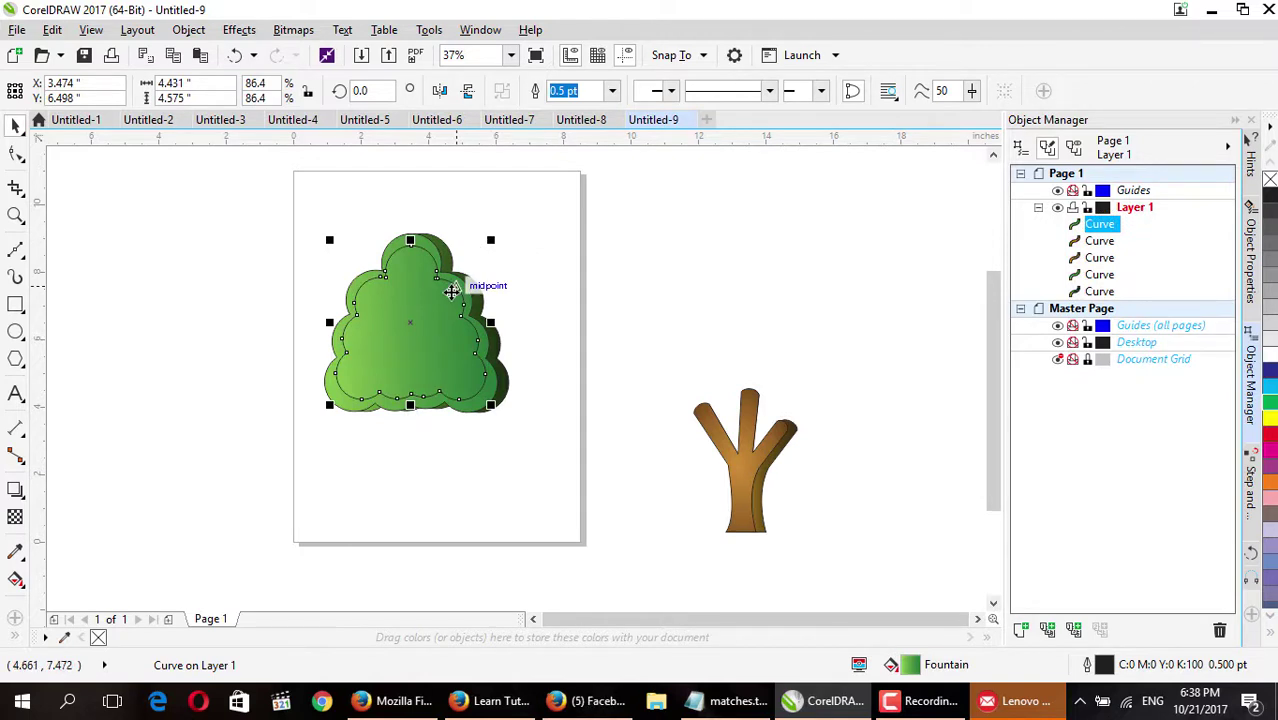
pyautogui.click(1272, 355)
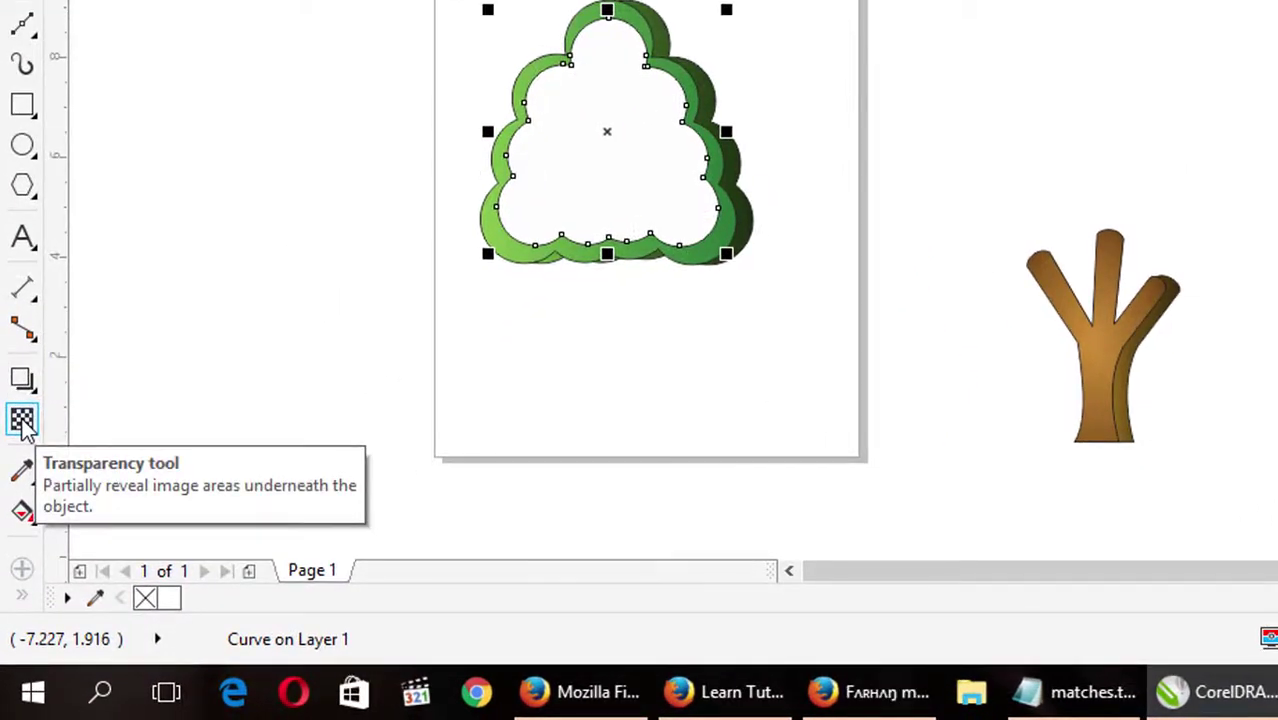
# Apply a linear transparency at about -30° to the white crown copy, opaque beyond its upper-left edge and fully transparent near the centre.
pyautogui.click(22, 420)
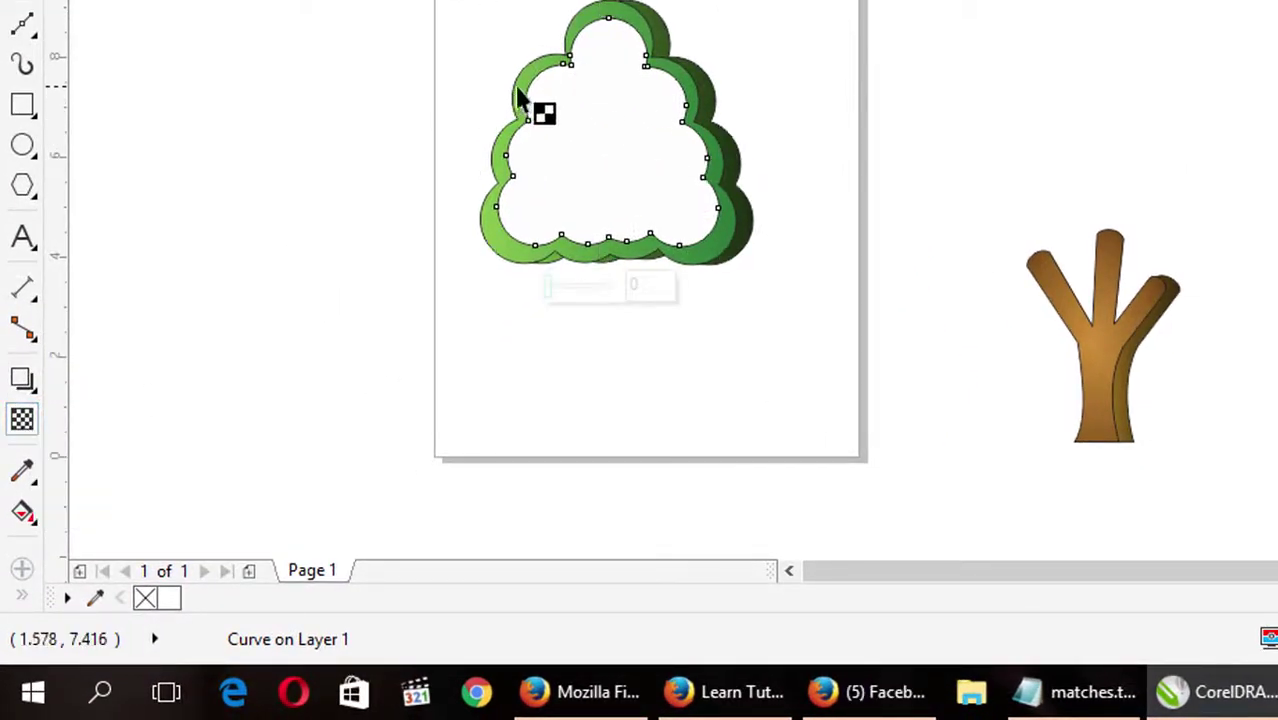
pyautogui.moveTo(528, 91); pyautogui.dragTo(616, 143)
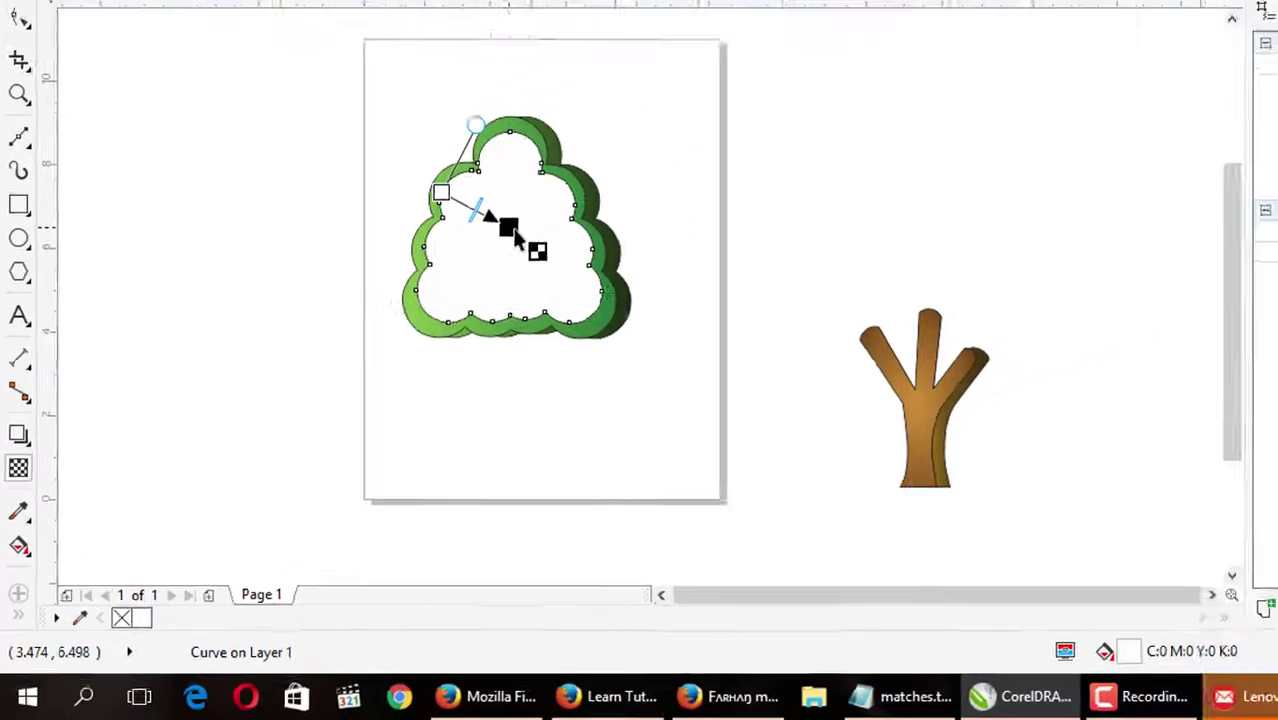
pyautogui.moveTo(513, 232); pyautogui.dragTo(507, 225)
pyautogui.scroll(1, 412, 324)
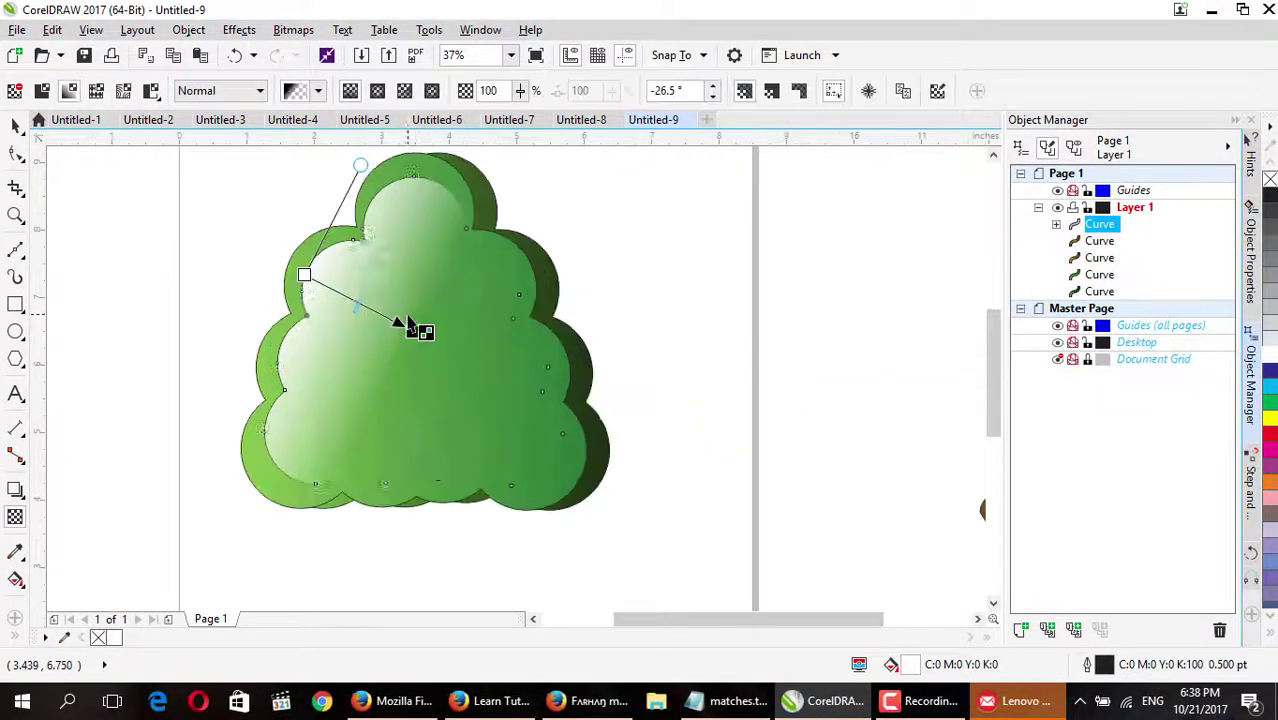
pyautogui.moveTo(300, 272); pyautogui.dragTo(228, 231)
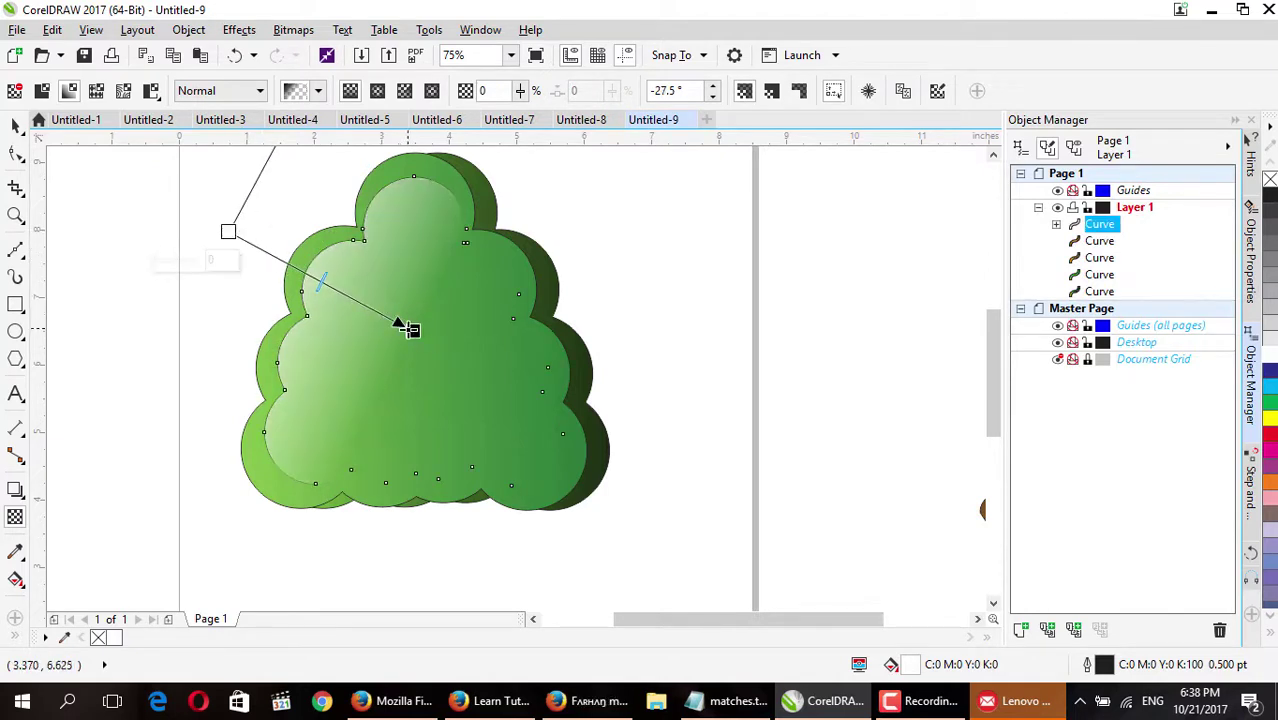
pyautogui.moveTo(413, 330)
pyautogui.mouseDown()
pyautogui.moveTo(448, 357)
pyautogui.moveTo(413, 342)
pyautogui.mouseUp()
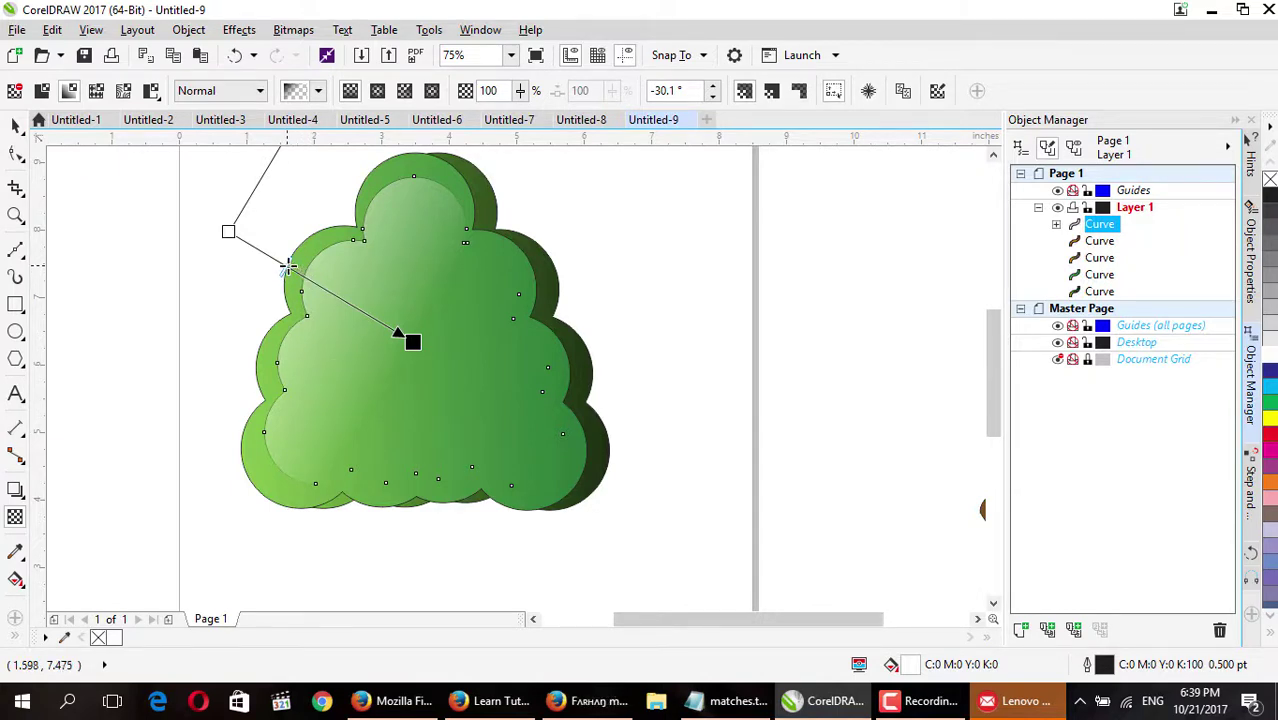
pyautogui.click(17, 126)
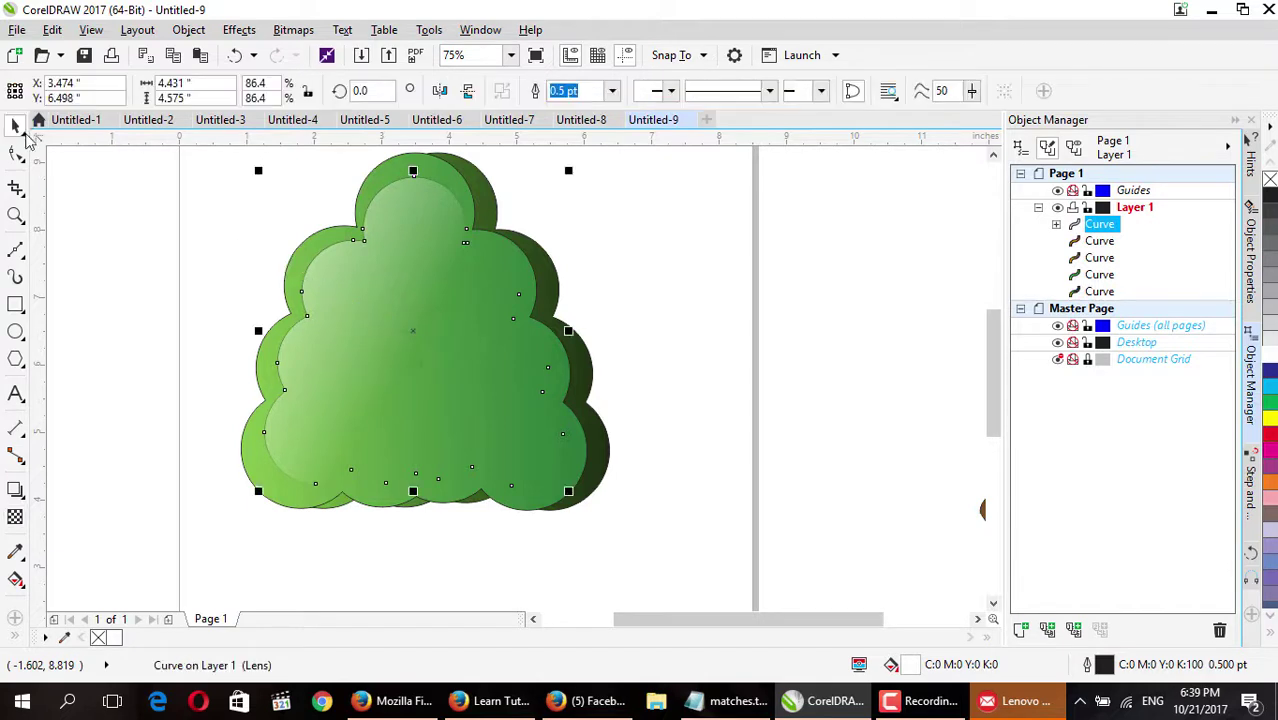
# Remove the outline from all three crown curves by setting their outline width to None.
pyautogui.scroll(-2, 193, 225)
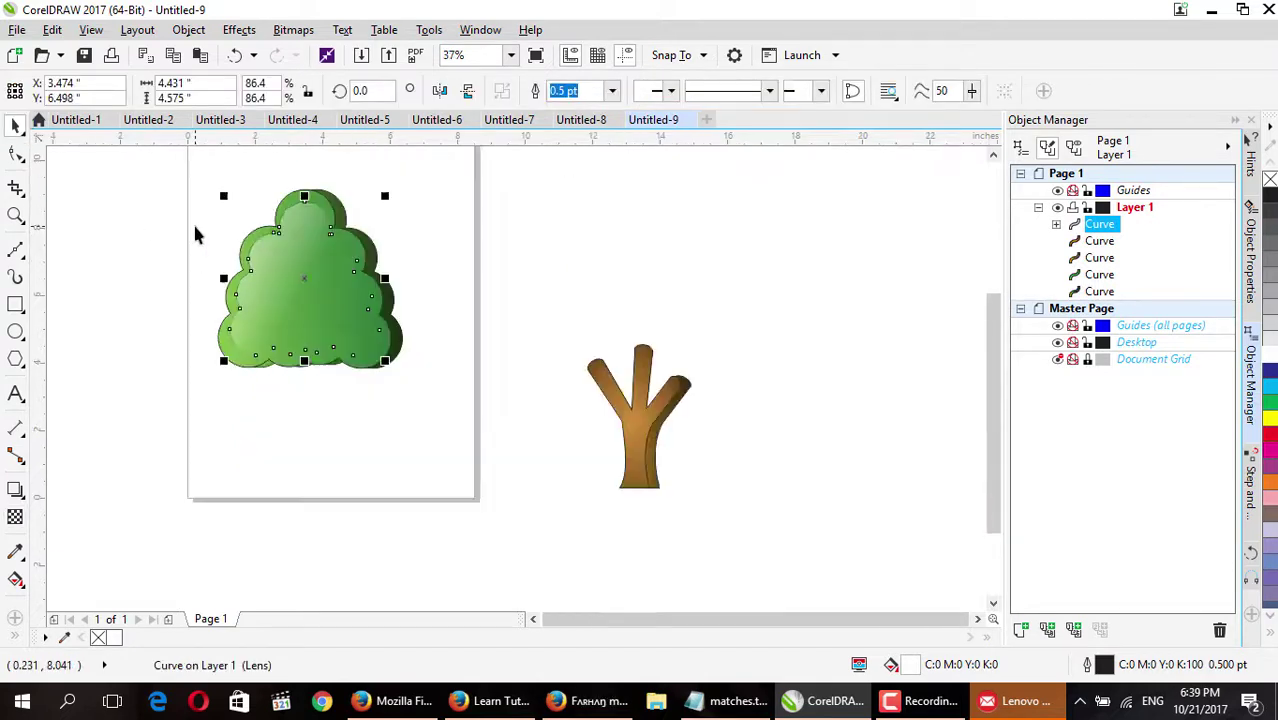
pyautogui.click(305, 410)
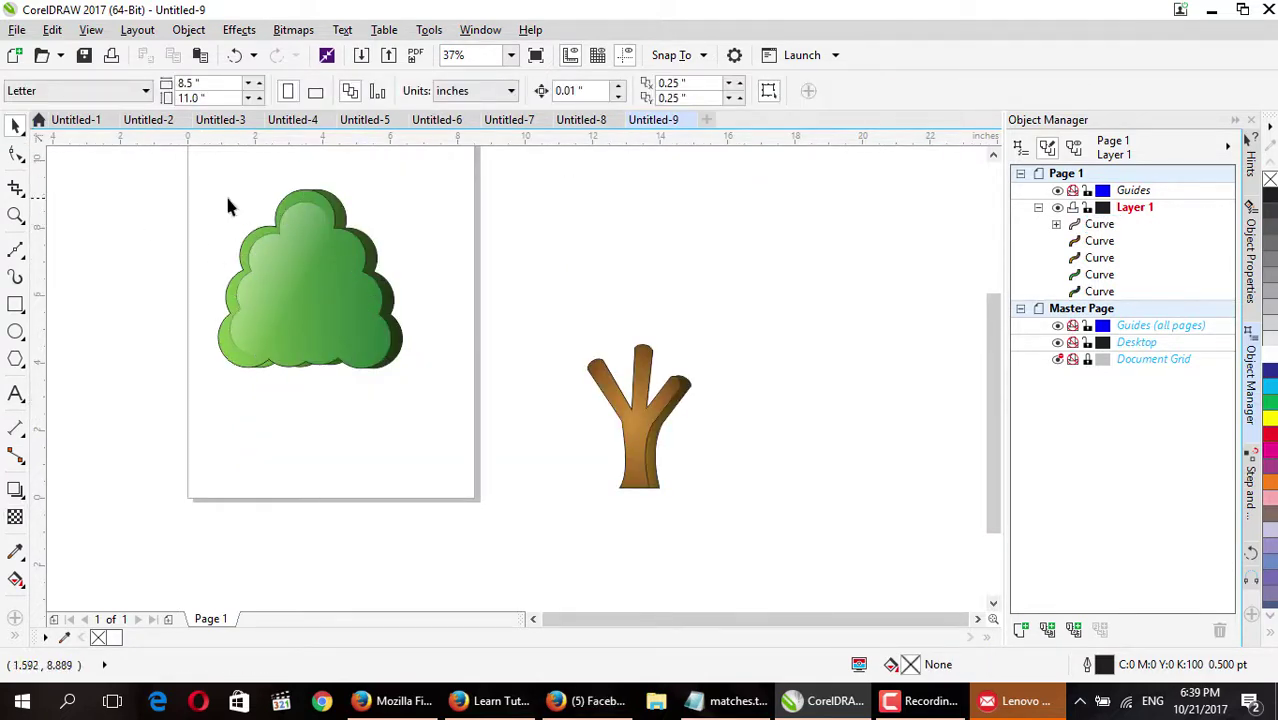
pyautogui.moveTo(446, 155); pyautogui.dragTo(193, 391)
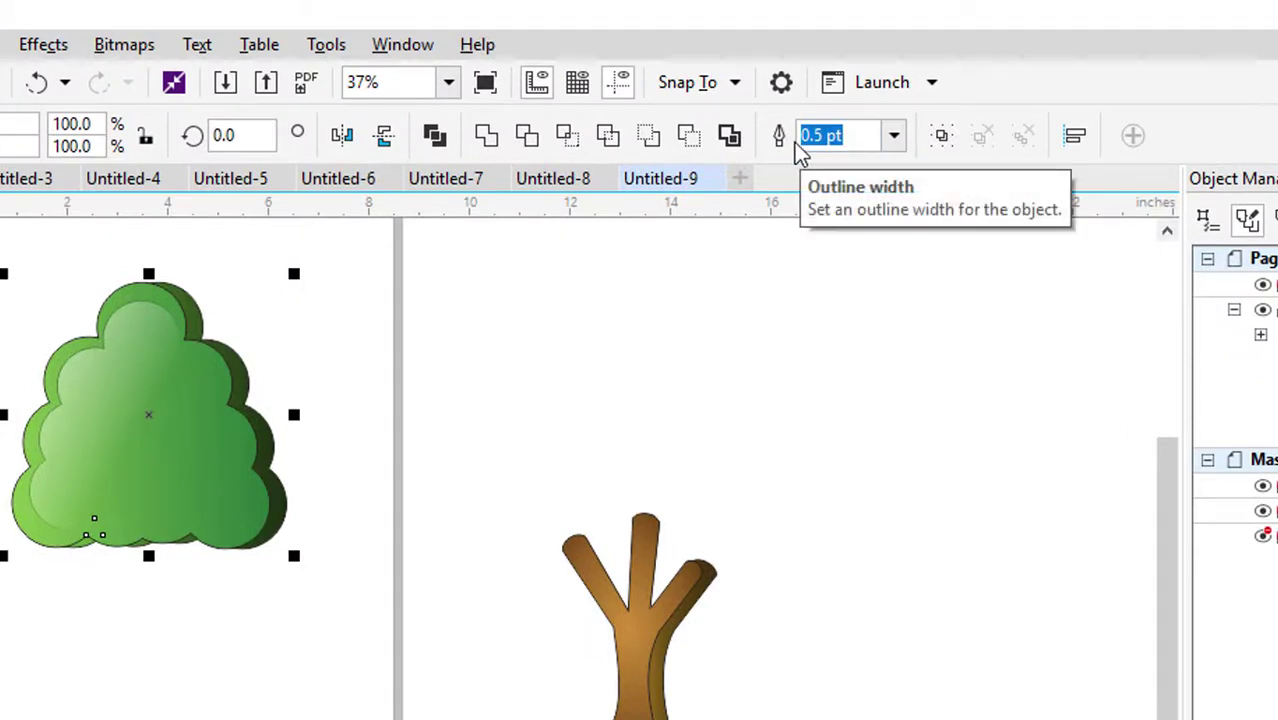
pyautogui.click(899, 138)
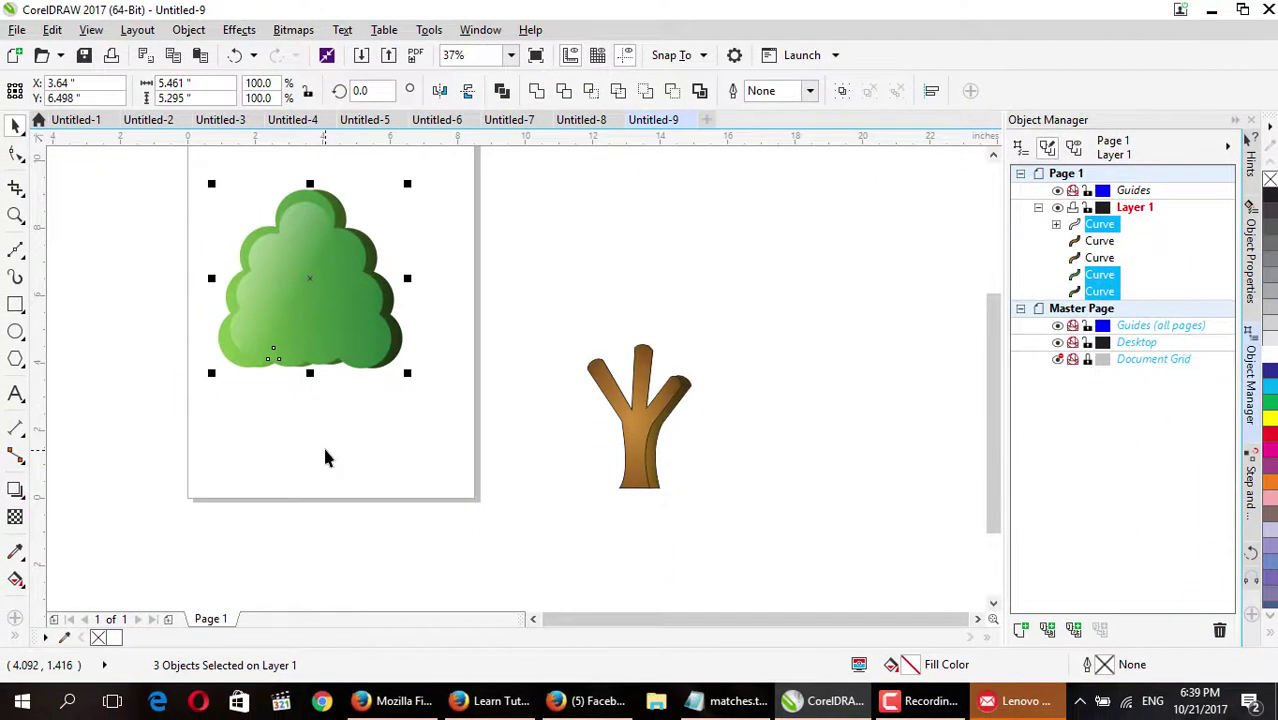
pyautogui.click(190, 630)
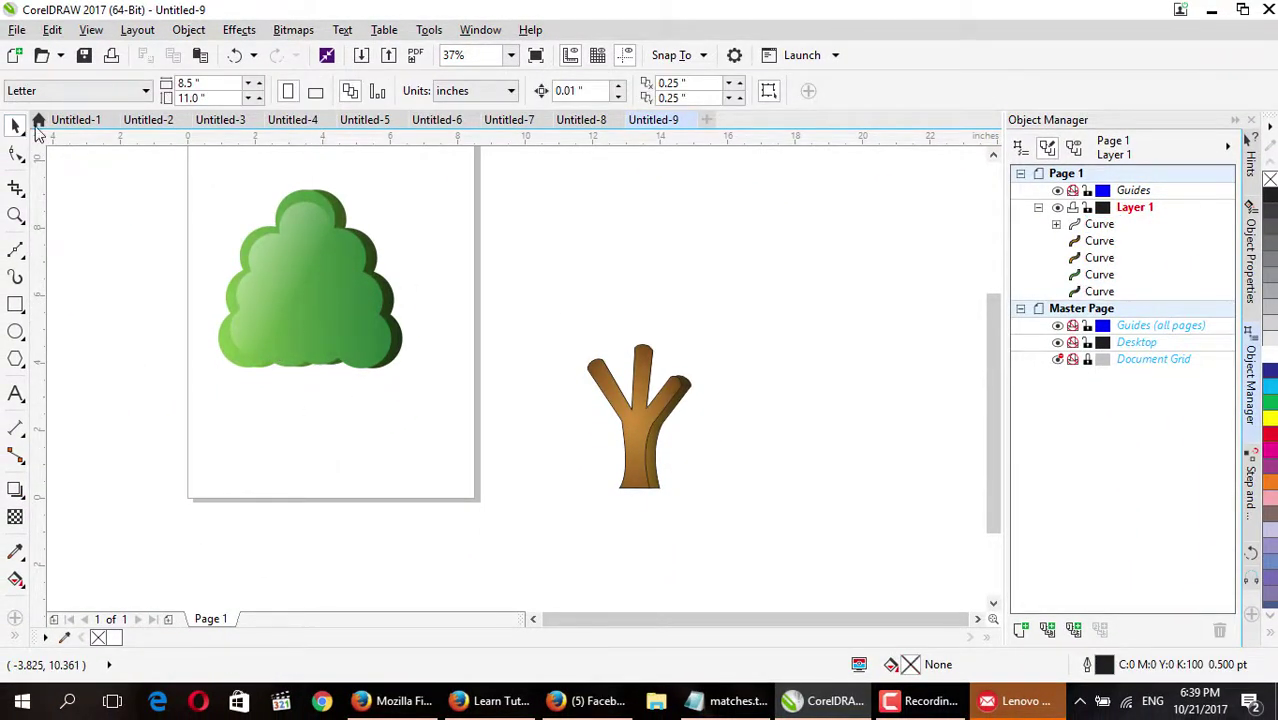
# Set the outline width of both trunk curves to None.
pyautogui.moveTo(616, 515); pyautogui.dragTo(558, 507)
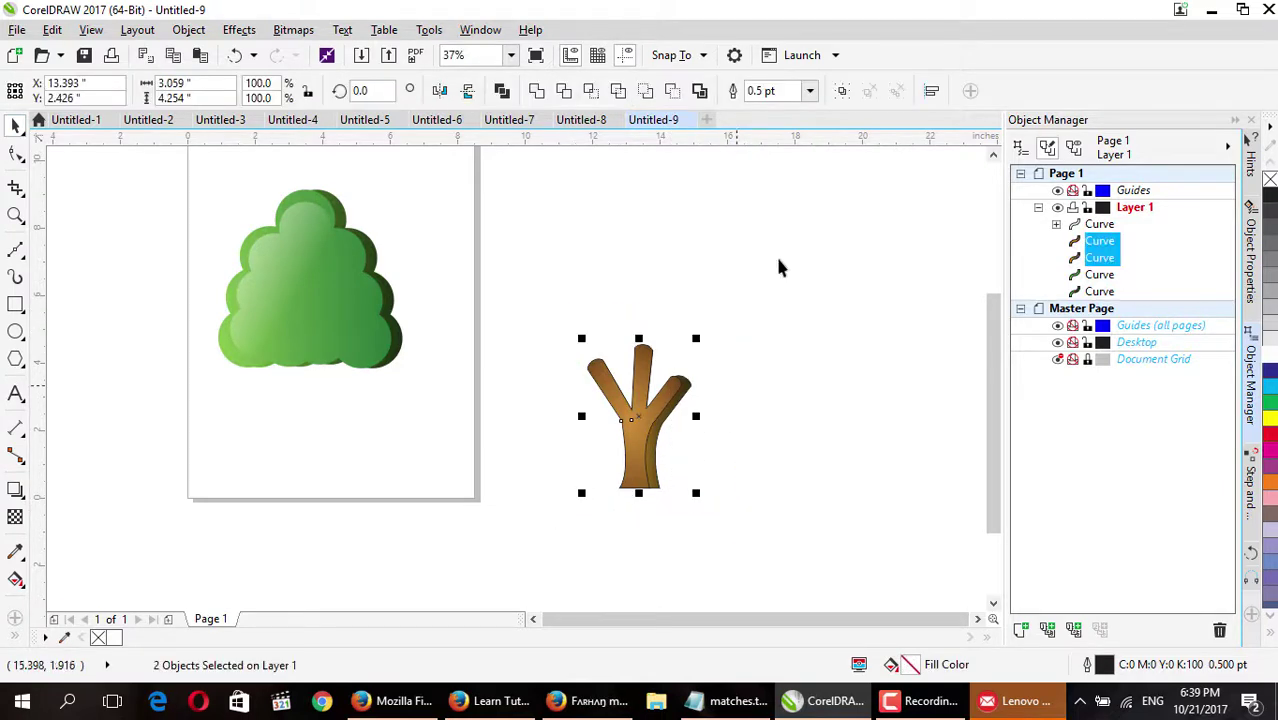
pyautogui.click(811, 91)
pyautogui.click(790, 112)
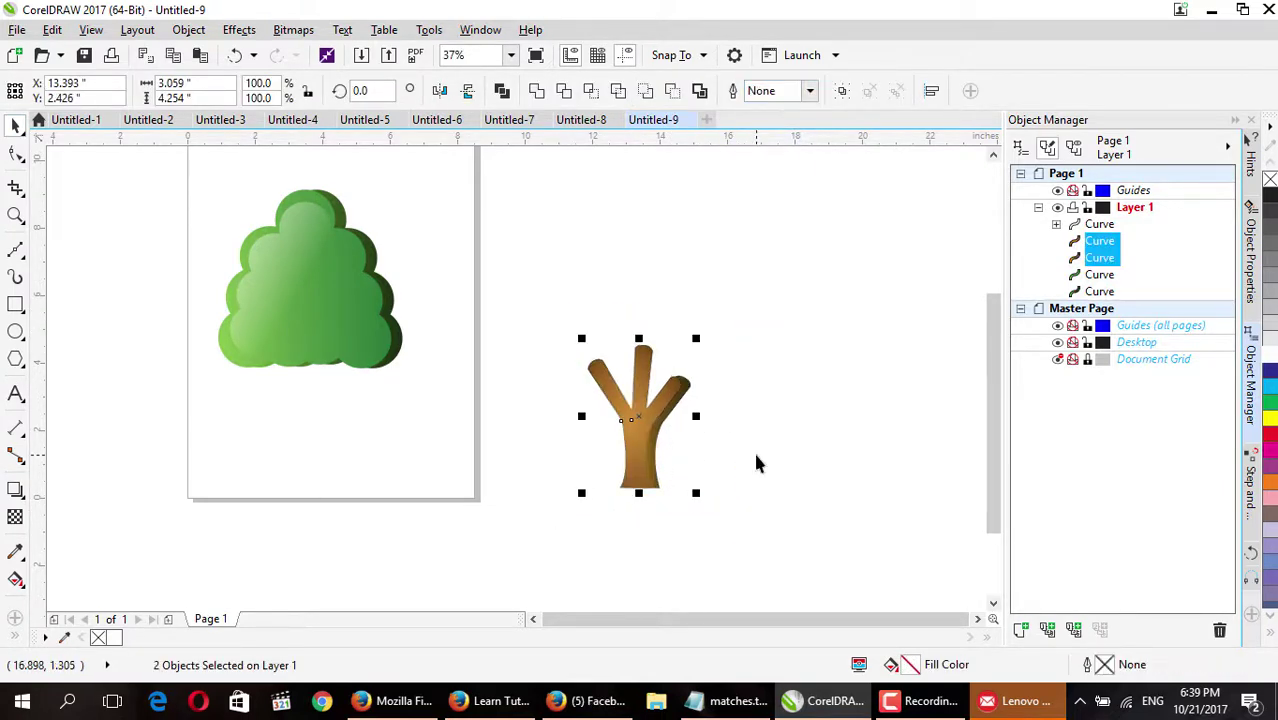
pyautogui.click(752, 450)
# Move both trunk curves onto the crown's lower middle and scale them down slightly.
pyautogui.moveTo(784, 342); pyautogui.dragTo(560, 506)
pyautogui.moveTo(646, 447); pyautogui.dragTo(318, 403)
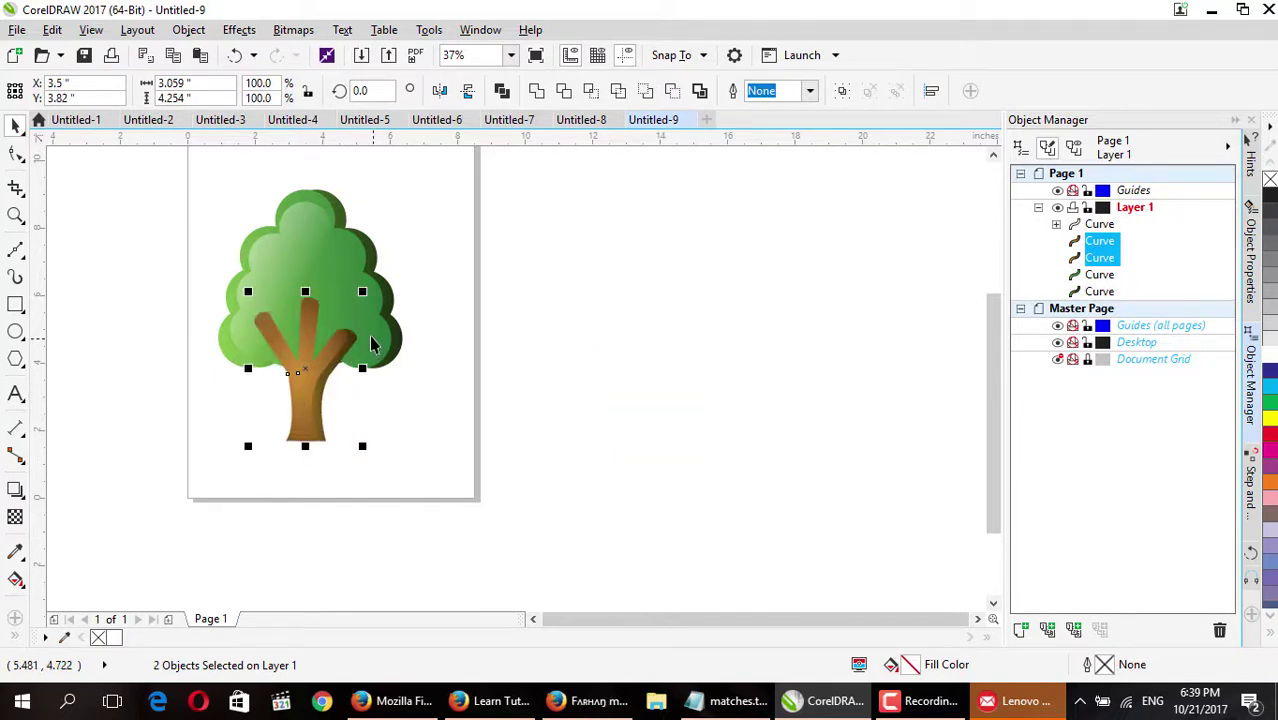
pyautogui.moveTo(361, 291); pyautogui.dragTo(350, 300)
pyautogui.click(120, 237)
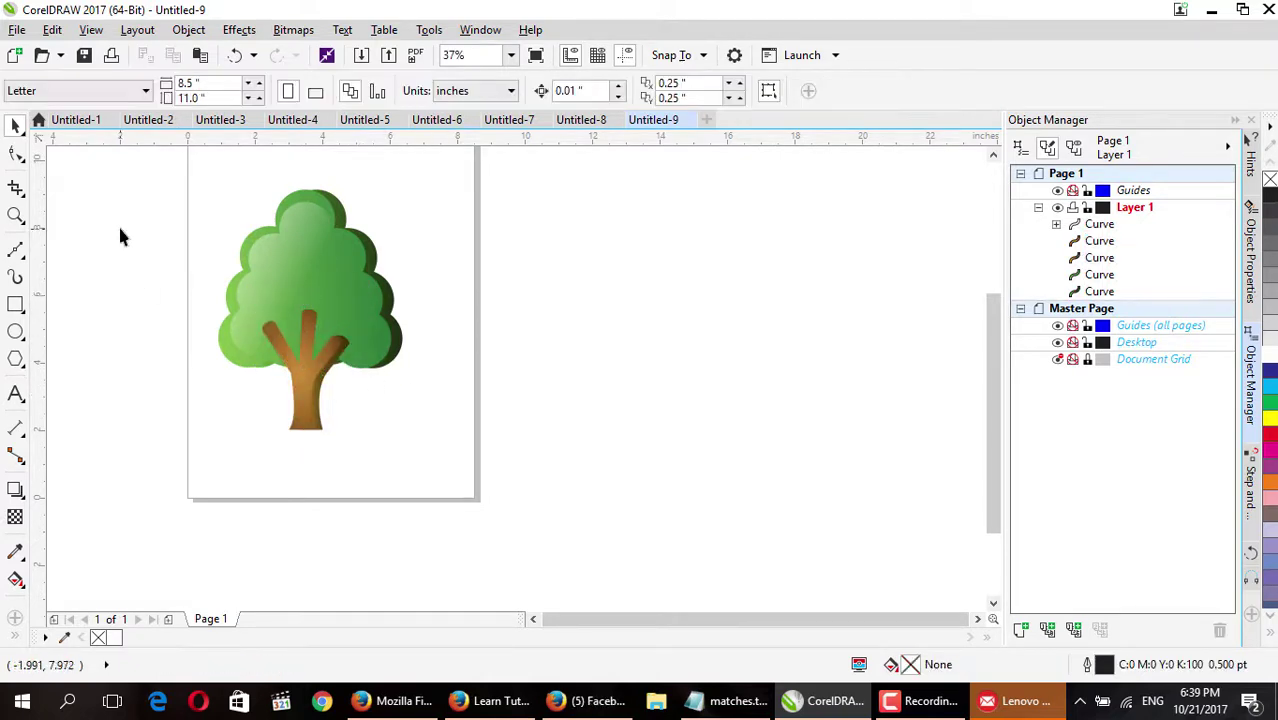
pyautogui.scroll(2, 117, 223)
pyautogui.scroll(-2, 249, 282)
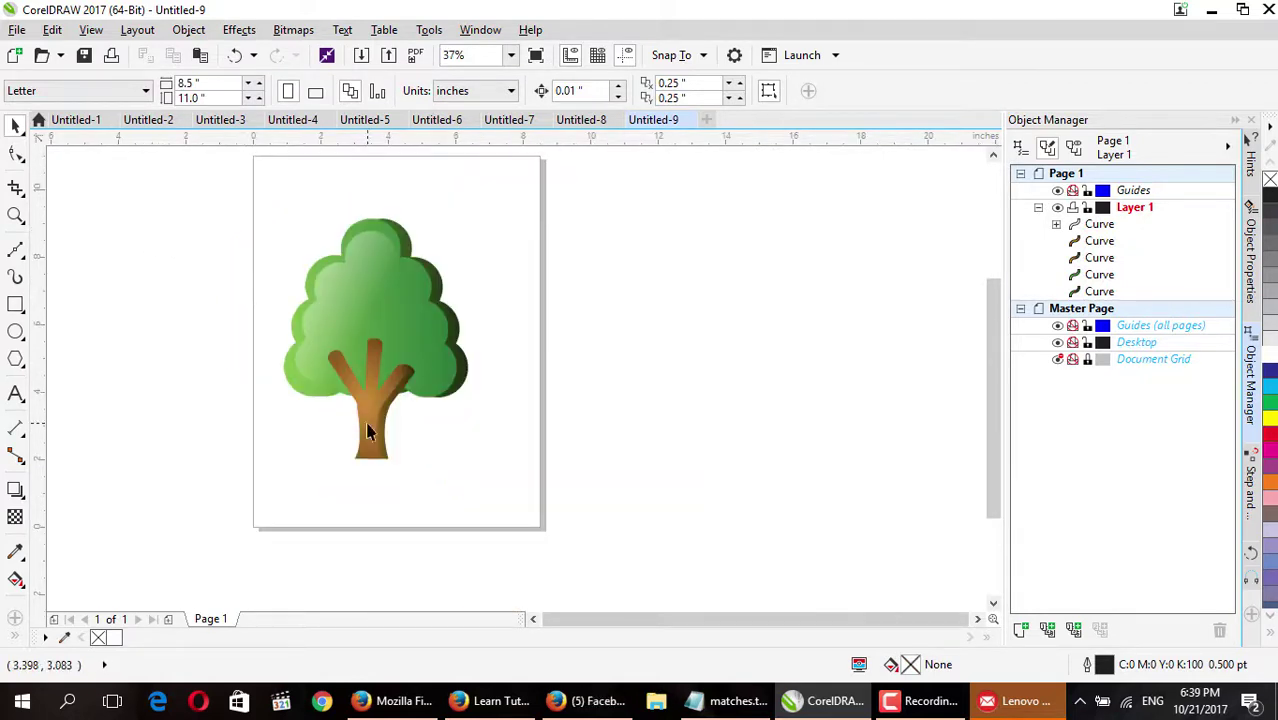
# Reorder both trunk curves below all the crown curves on Layer 1 so the branches sit behind the crown.
pyautogui.moveTo(445, 480); pyautogui.dragTo(309, 338)
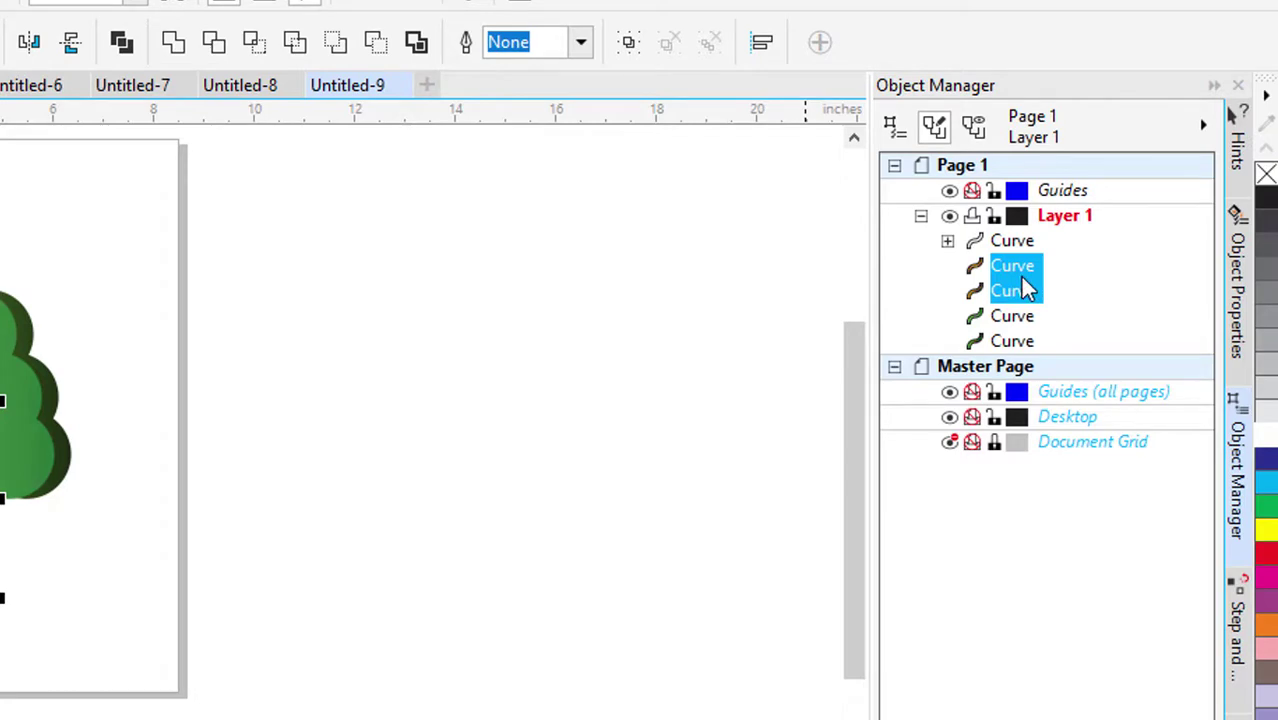
pyautogui.moveTo(1021, 288); pyautogui.dragTo(1015, 365)
pyautogui.click(515, 339)
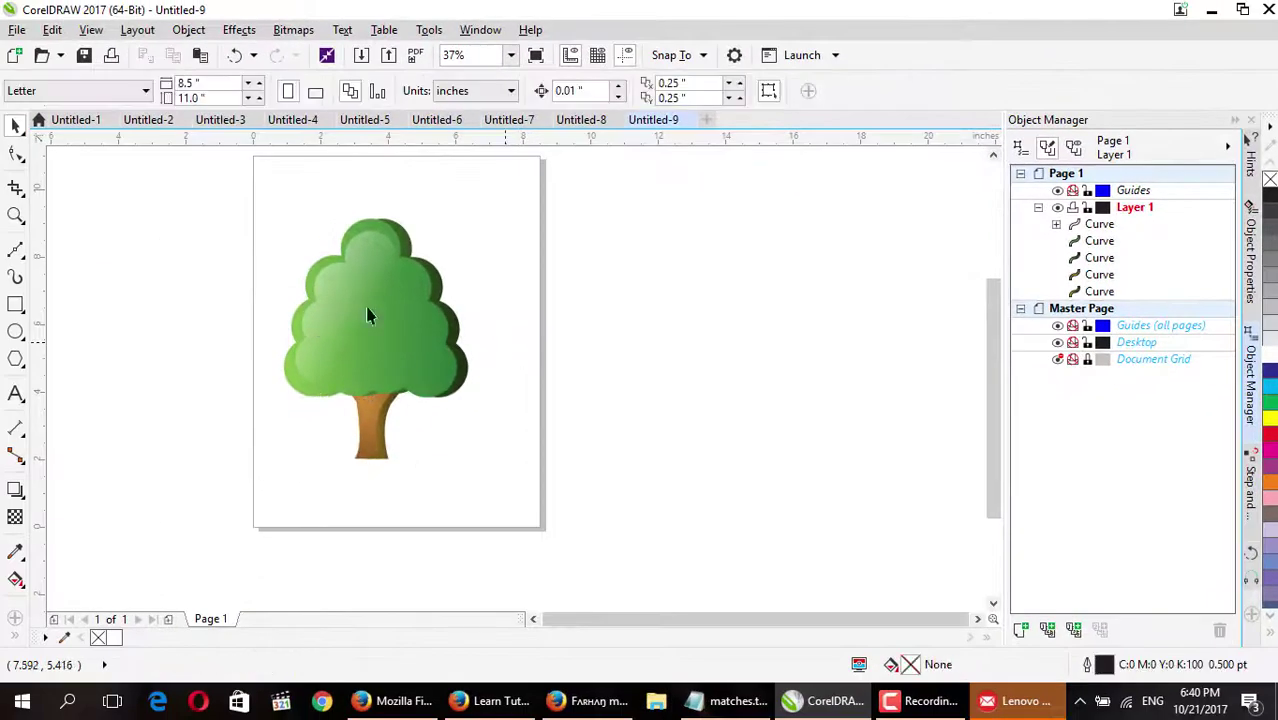
pyautogui.scroll(2, 245, 293)
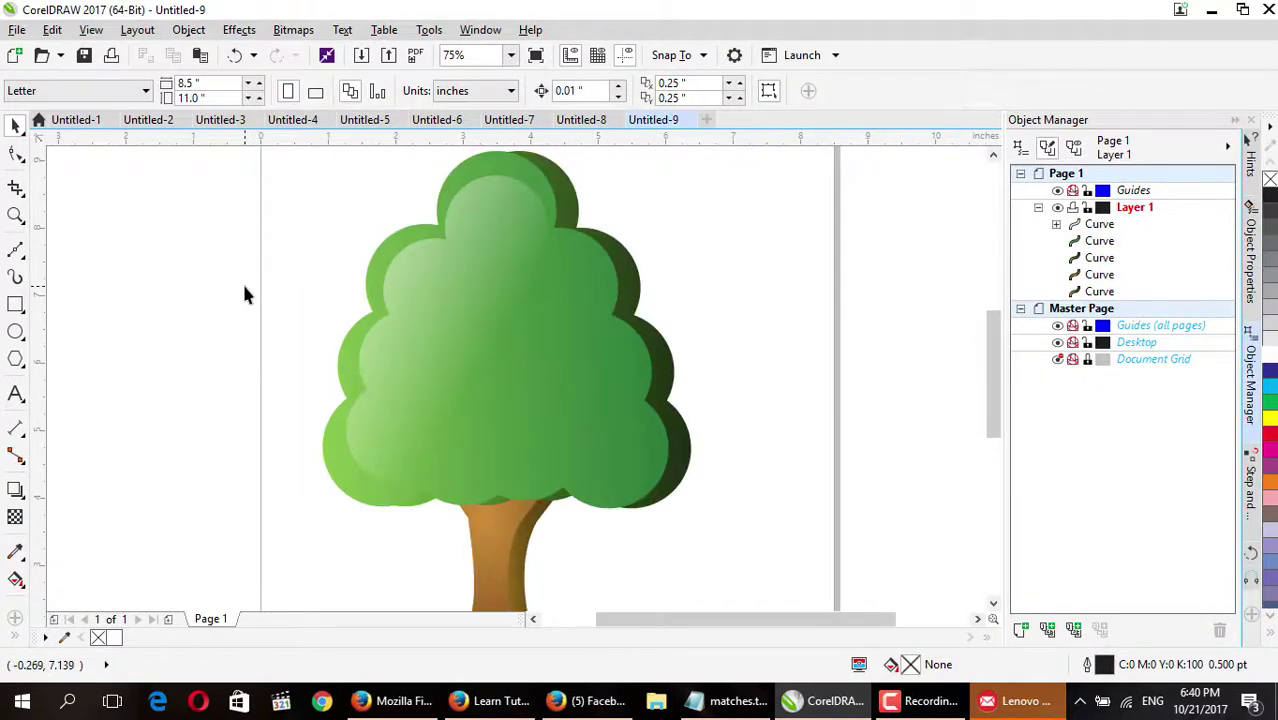
pyautogui.scroll(-2, 244, 288)
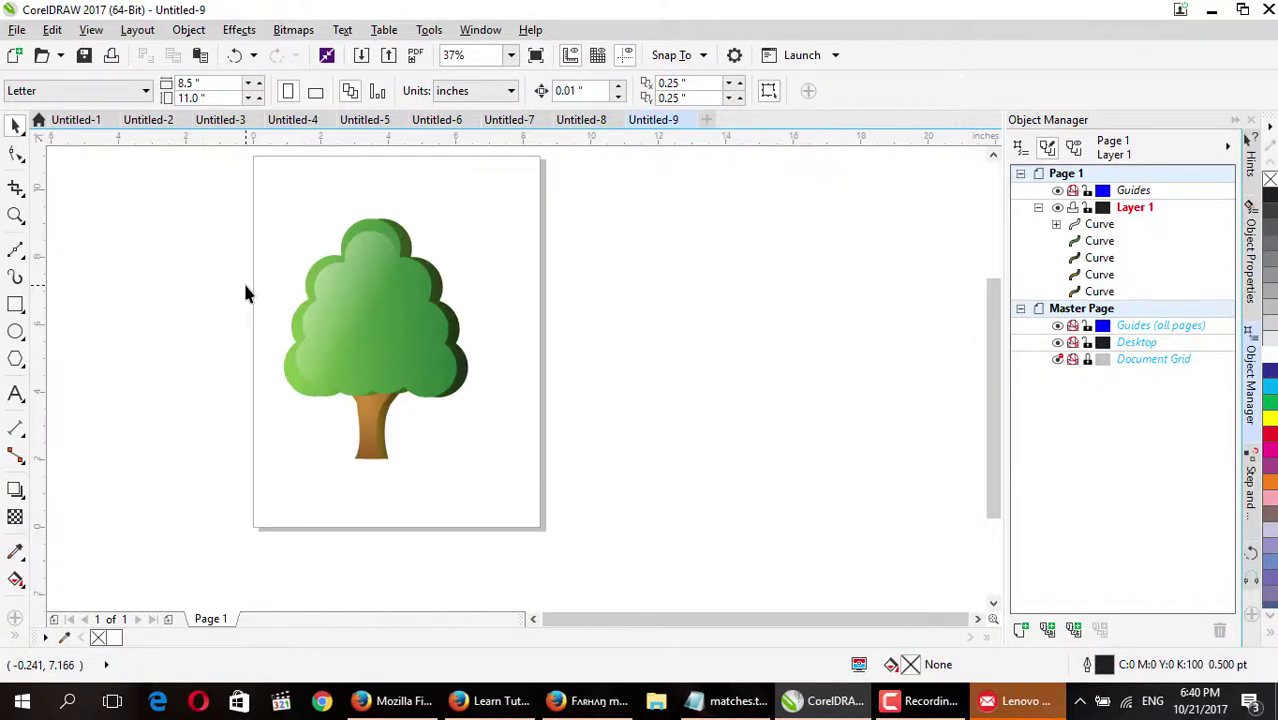